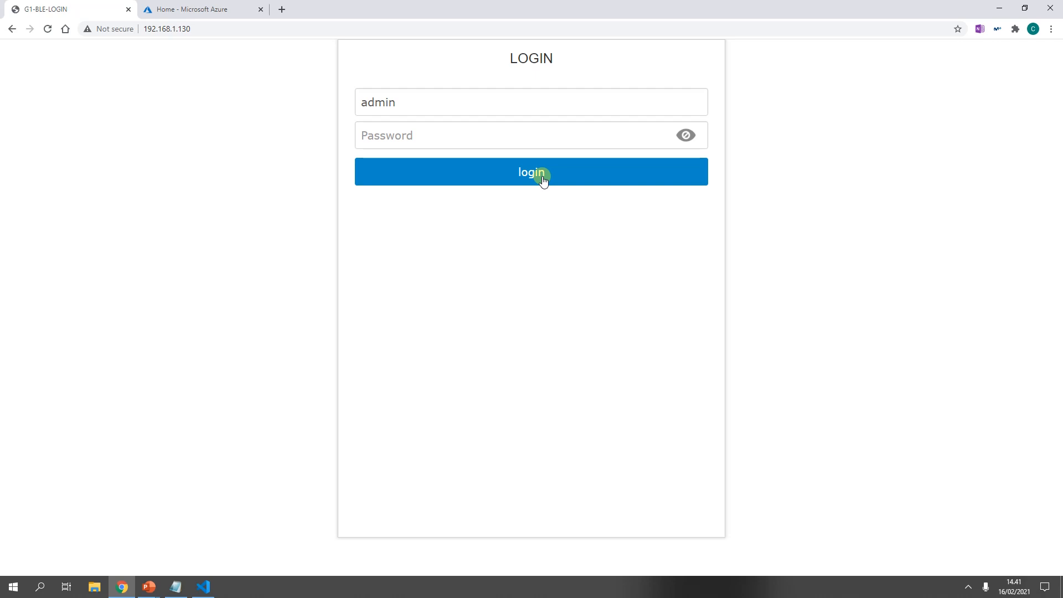
# Log in to the gateway as admin without a password and go to the firmware upgrade settings.
pyautogui.click(518, 175)
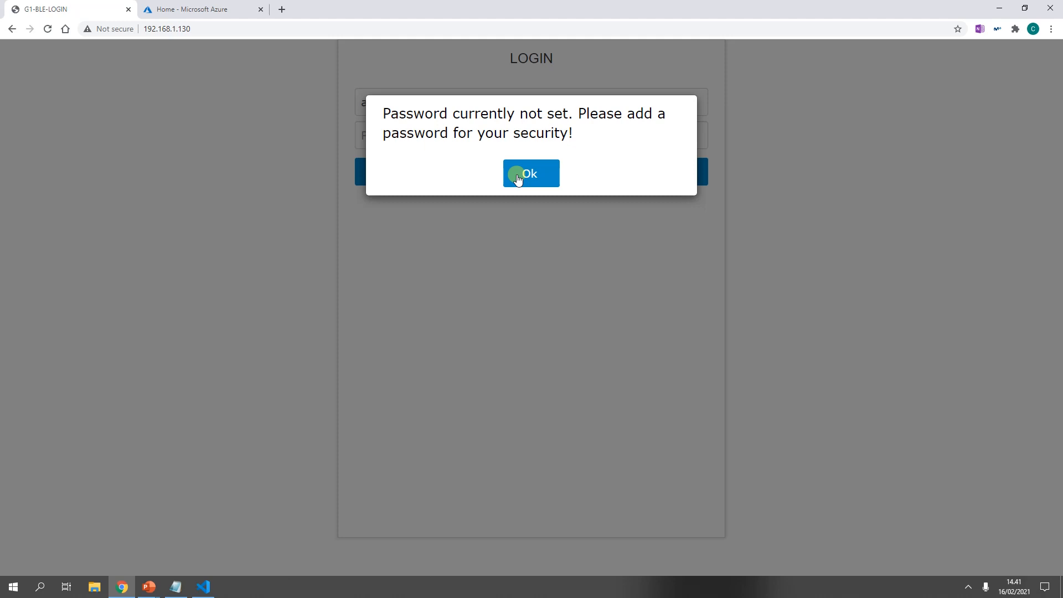
pyautogui.click(518, 176)
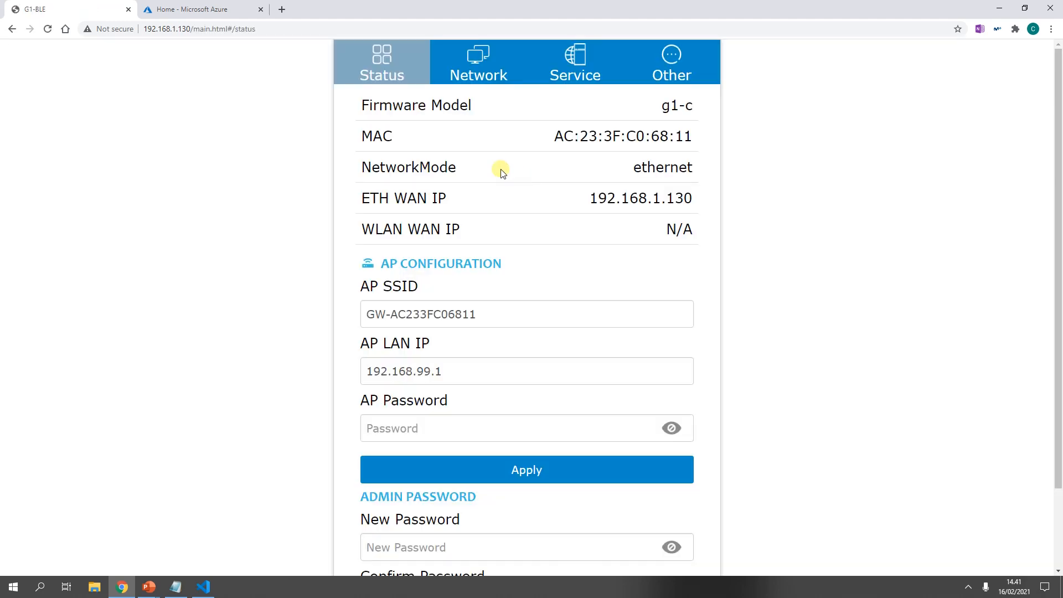
pyautogui.click(669, 60)
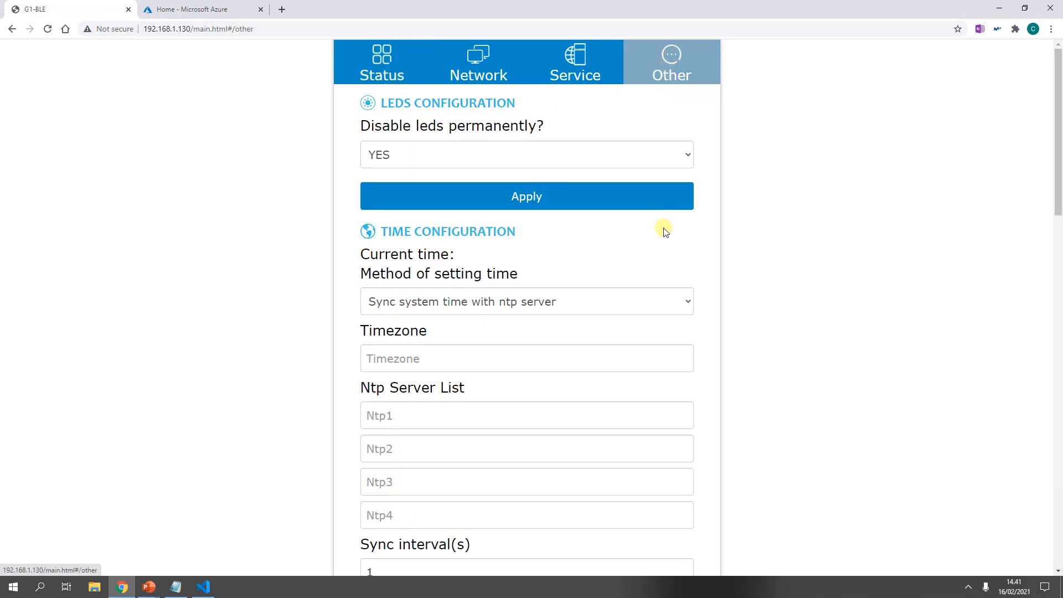
pyautogui.scroll(-8, 665, 230)
pyautogui.scroll(-5, 663, 231)
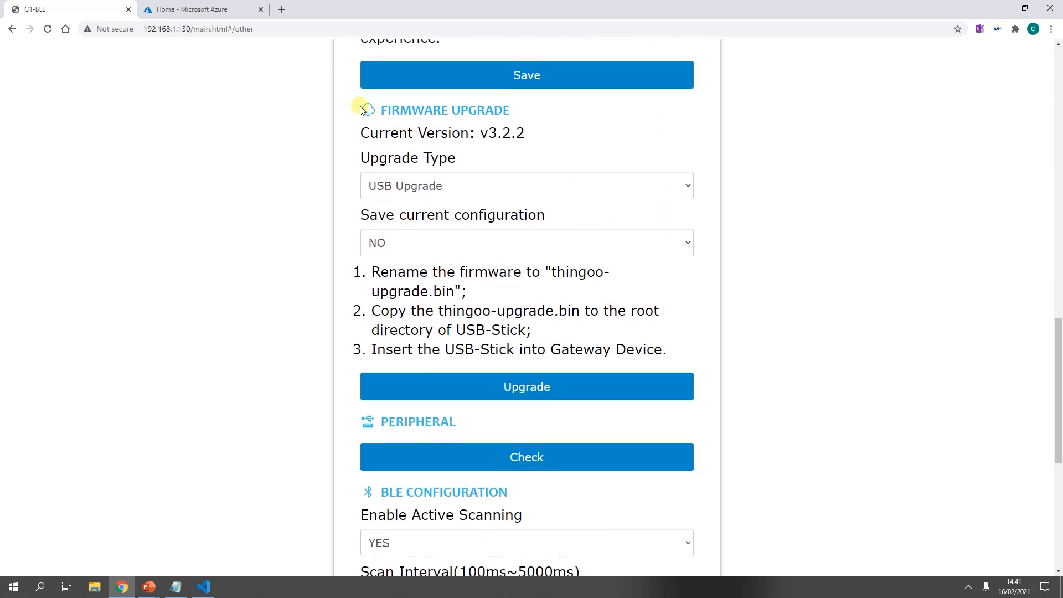
# Run an OTA firmware upgrade to v3.2.2 with saving of the current configuration set to NO.
pyautogui.click(413, 187)
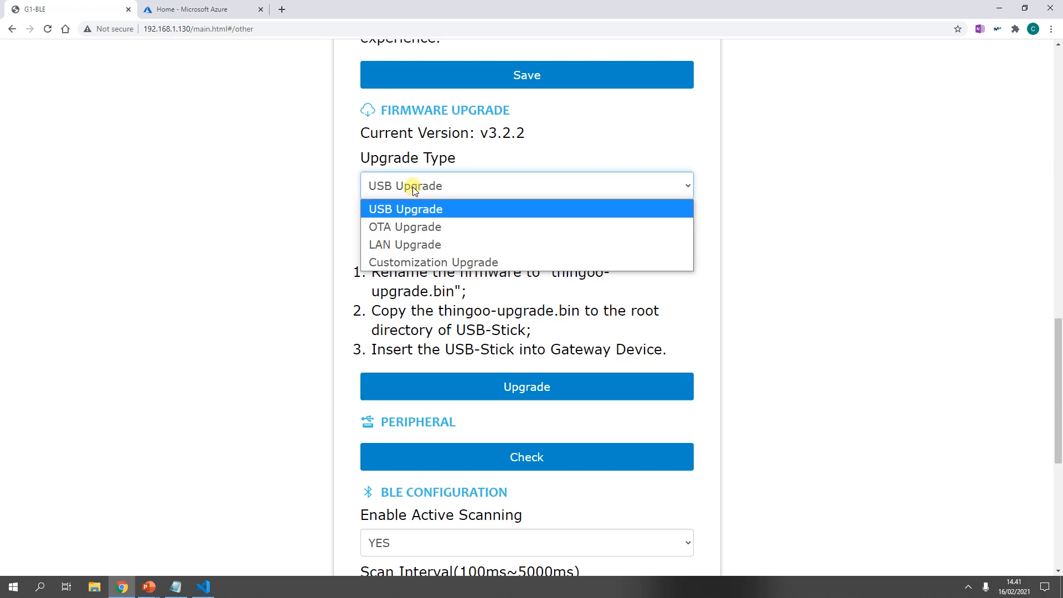
pyautogui.click(410, 228)
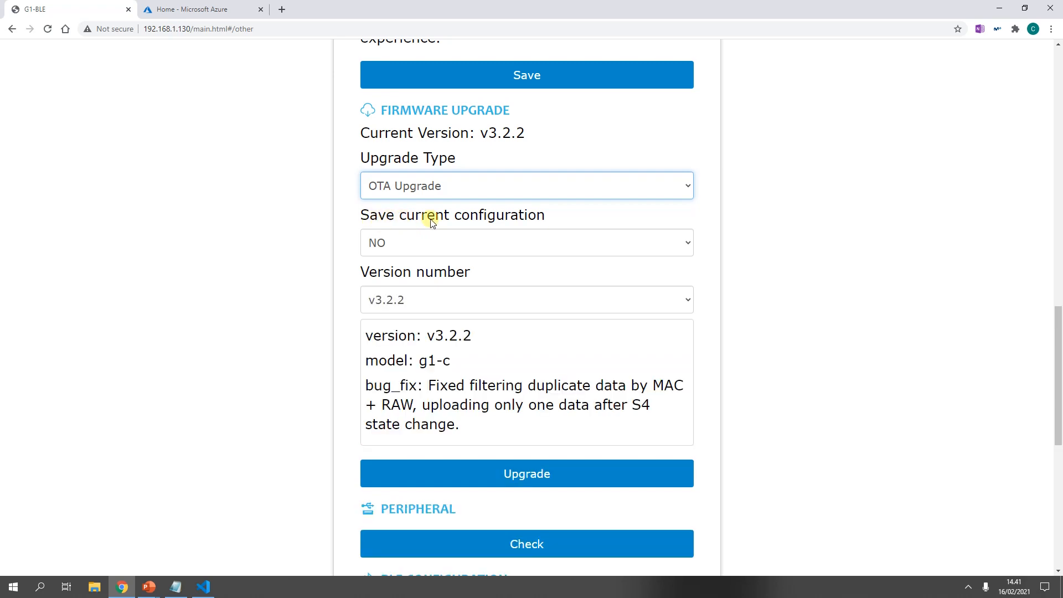
pyautogui.click(470, 238)
pyautogui.click(465, 239)
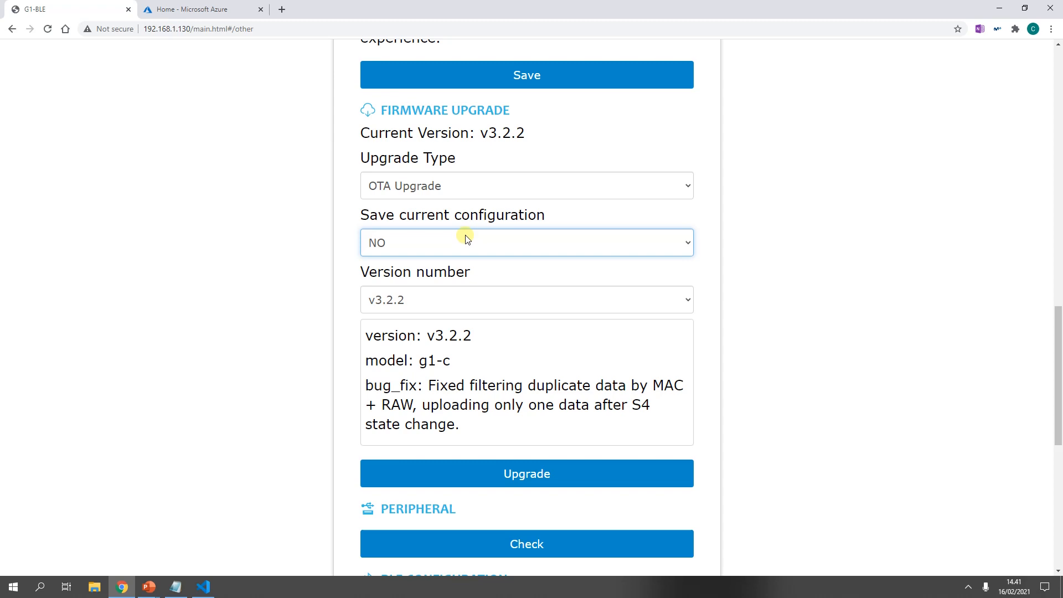
pyautogui.click(440, 294)
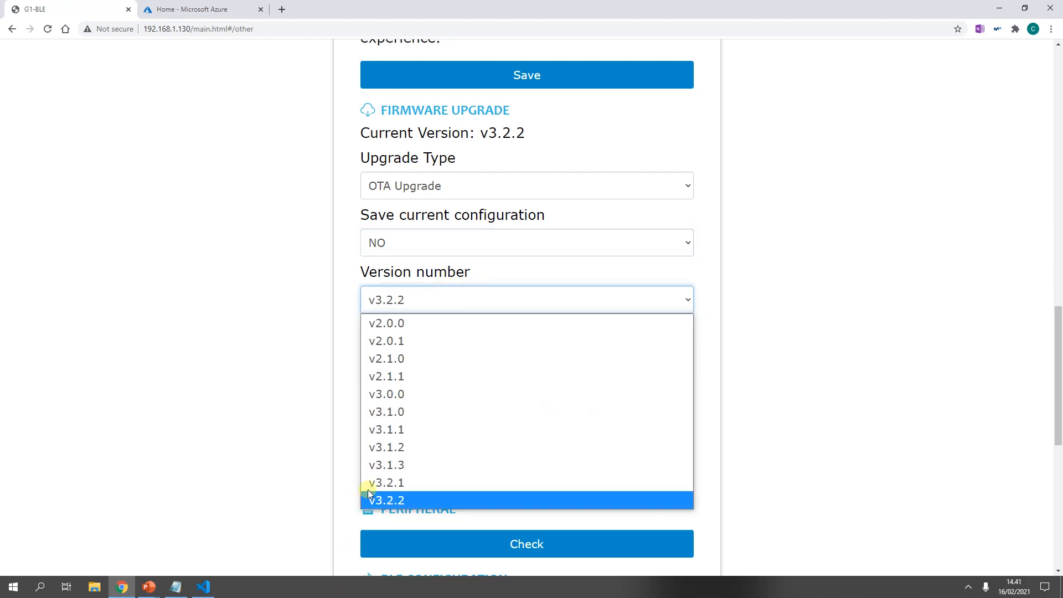
pyautogui.click(390, 501)
pyautogui.click(484, 474)
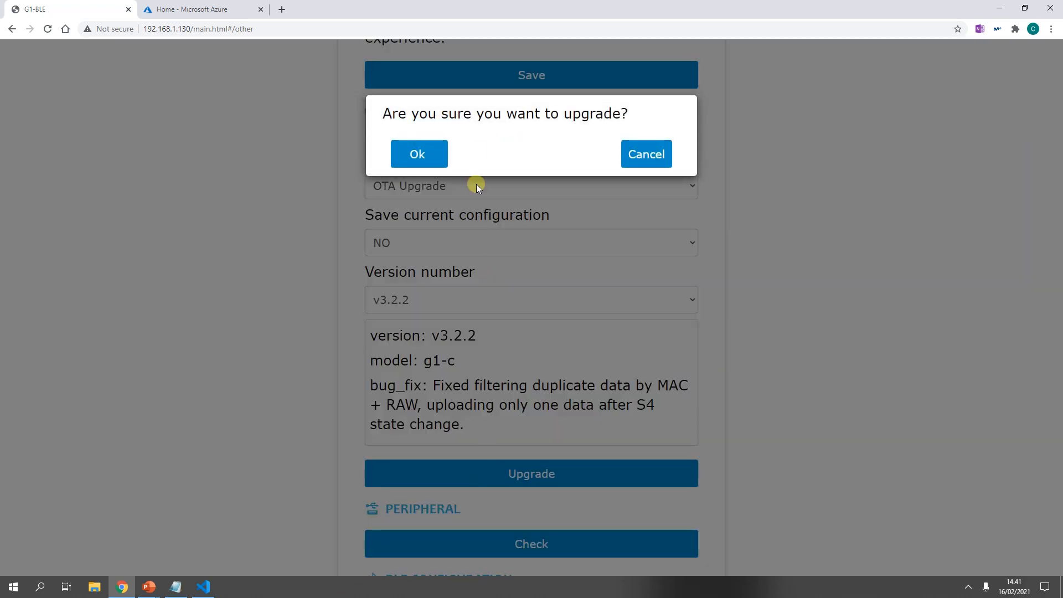
pyautogui.click(419, 156)
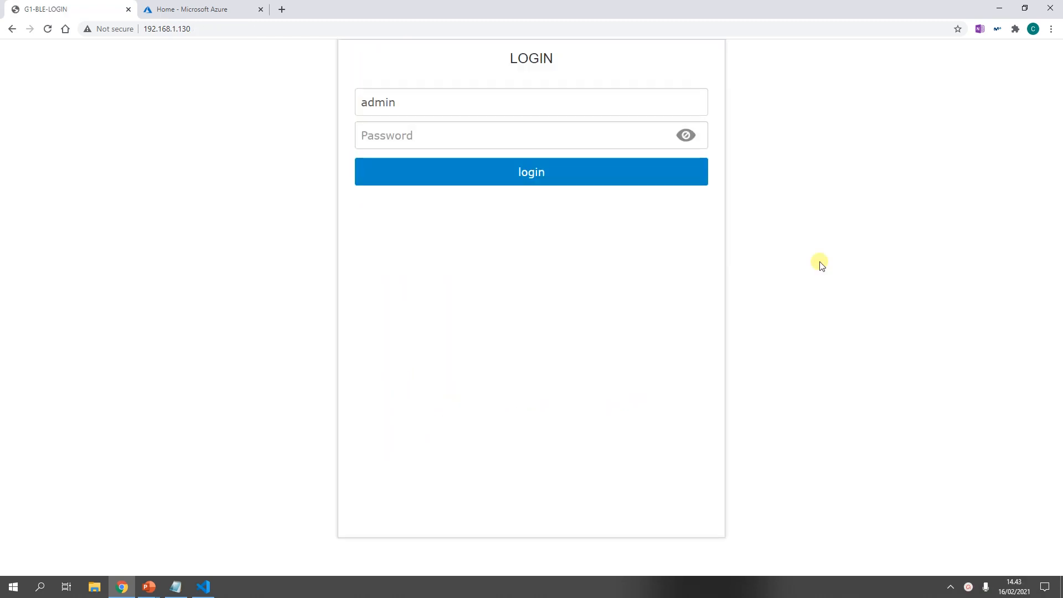
# Log in to the restarted gateway as admin again and open its Other settings.
pyautogui.click(540, 172)
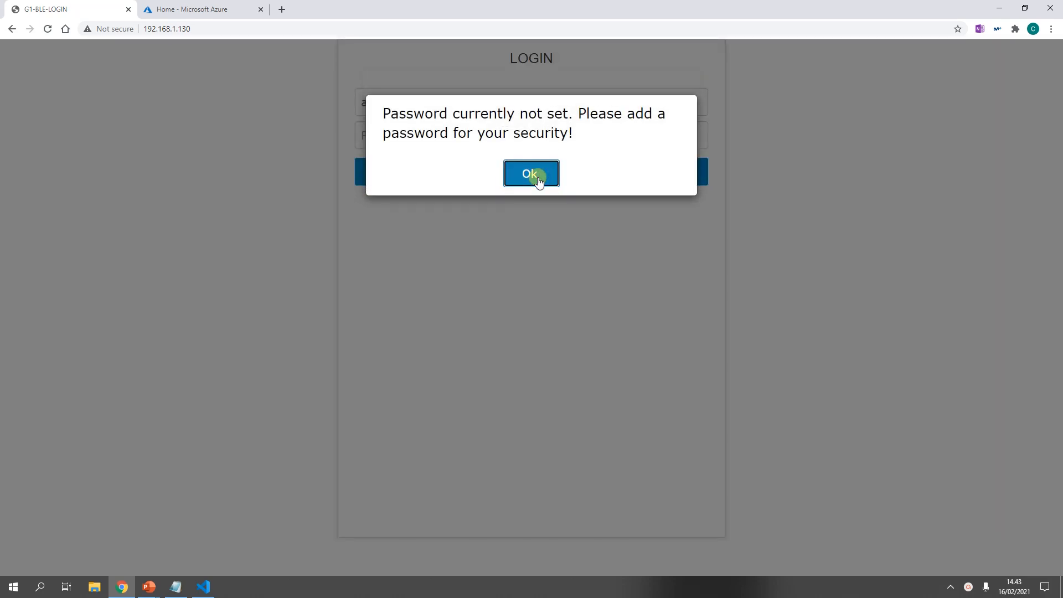
pyautogui.click(540, 179)
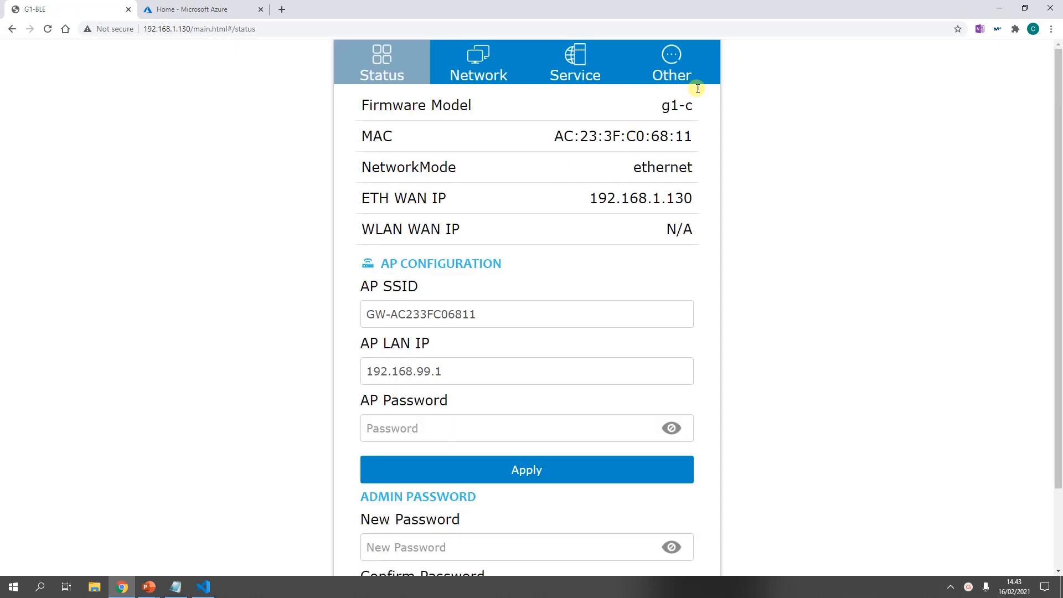
pyautogui.click(678, 69)
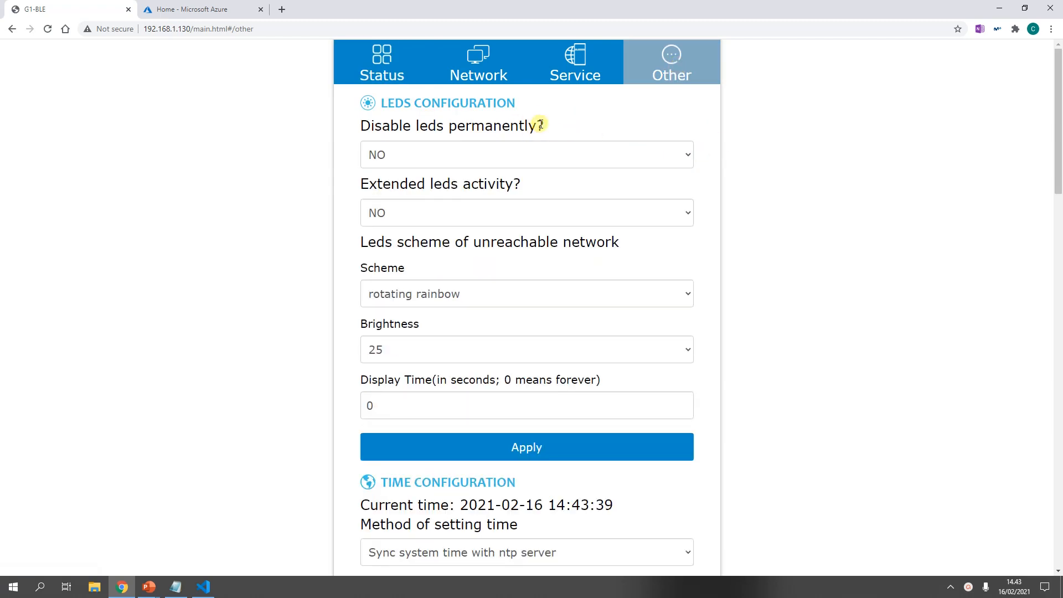
# Apply the time configuration with NTP server sync, timezone UTC-1 and a sync interval of 60 seconds.
pyautogui.scroll(-3, 542, 123)
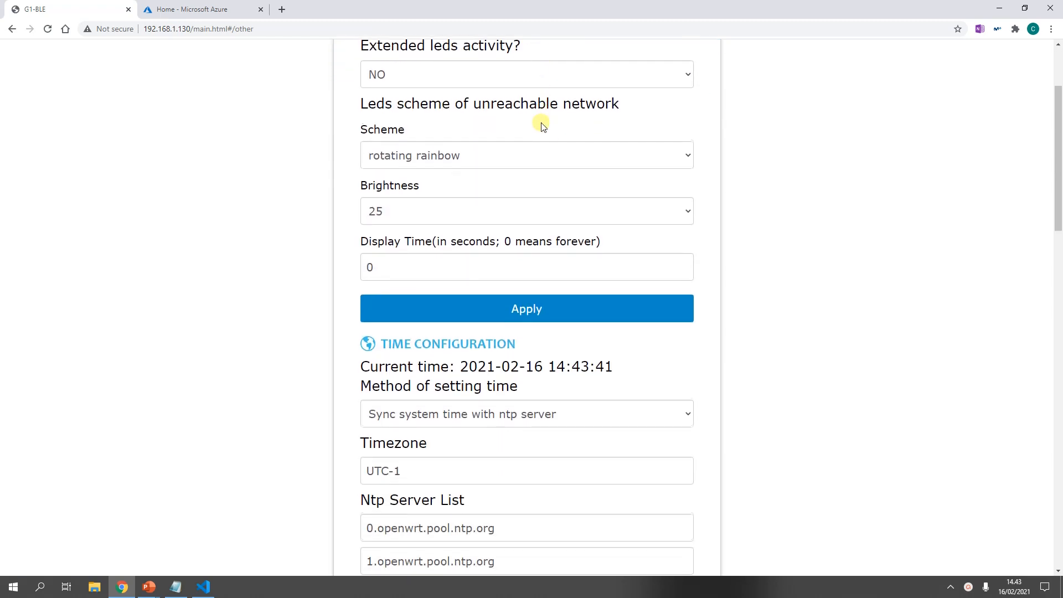
pyautogui.scroll(-4, 541, 122)
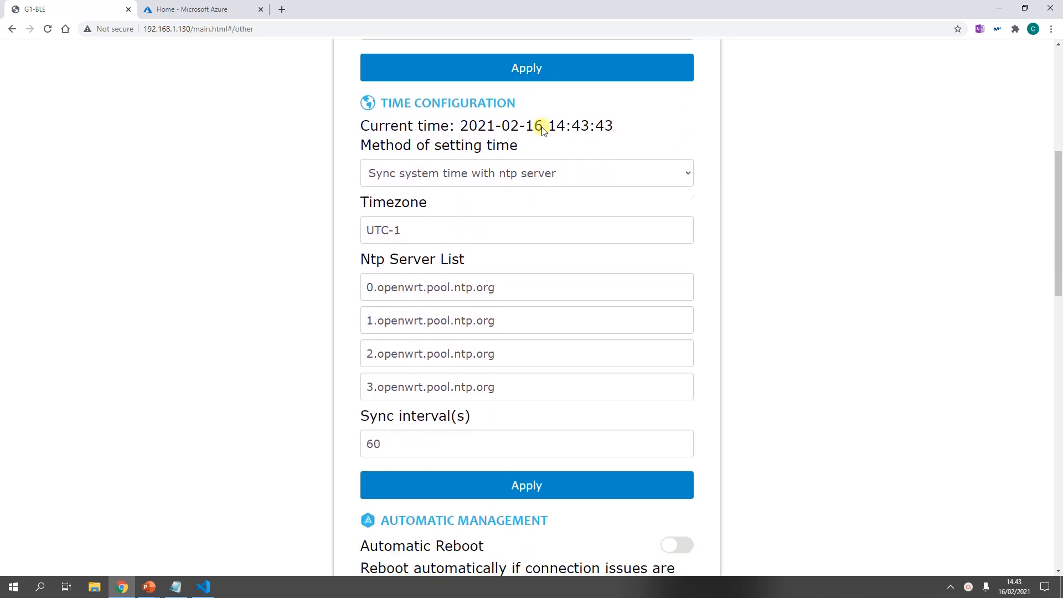
pyautogui.click(477, 191)
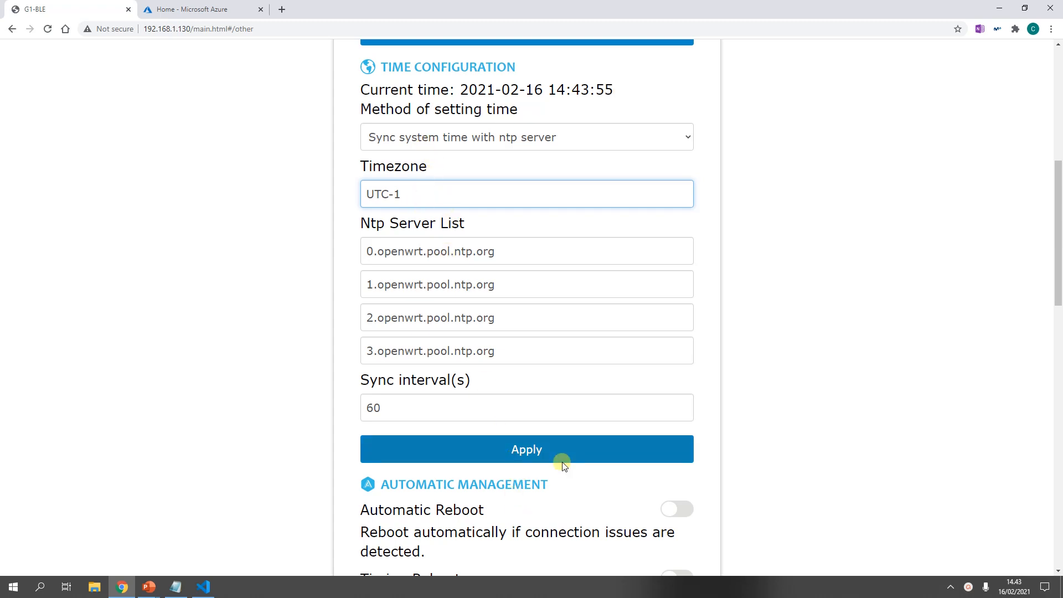
pyautogui.click(550, 447)
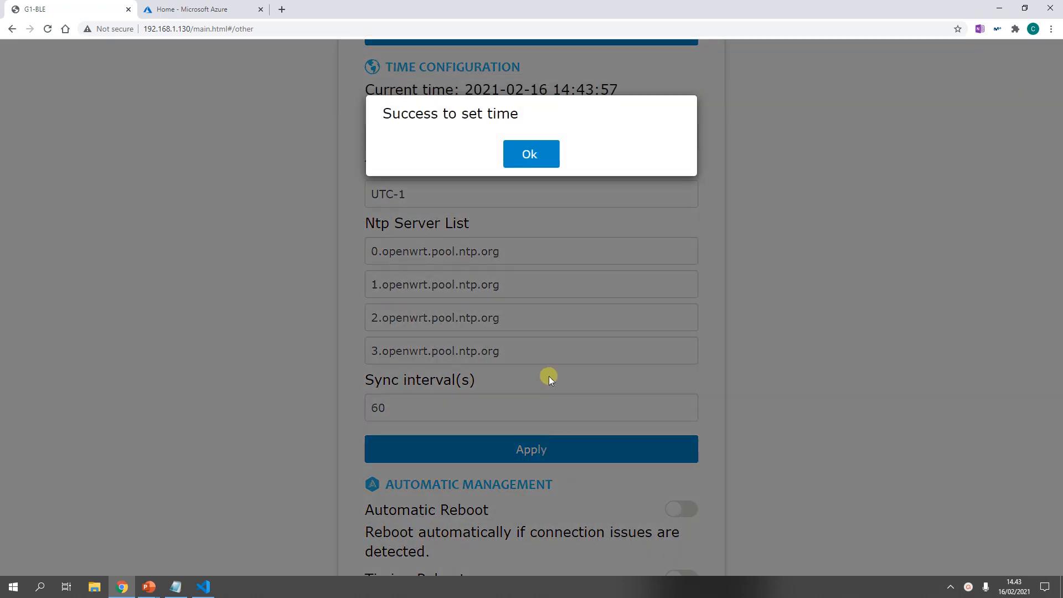
pyautogui.click(529, 153)
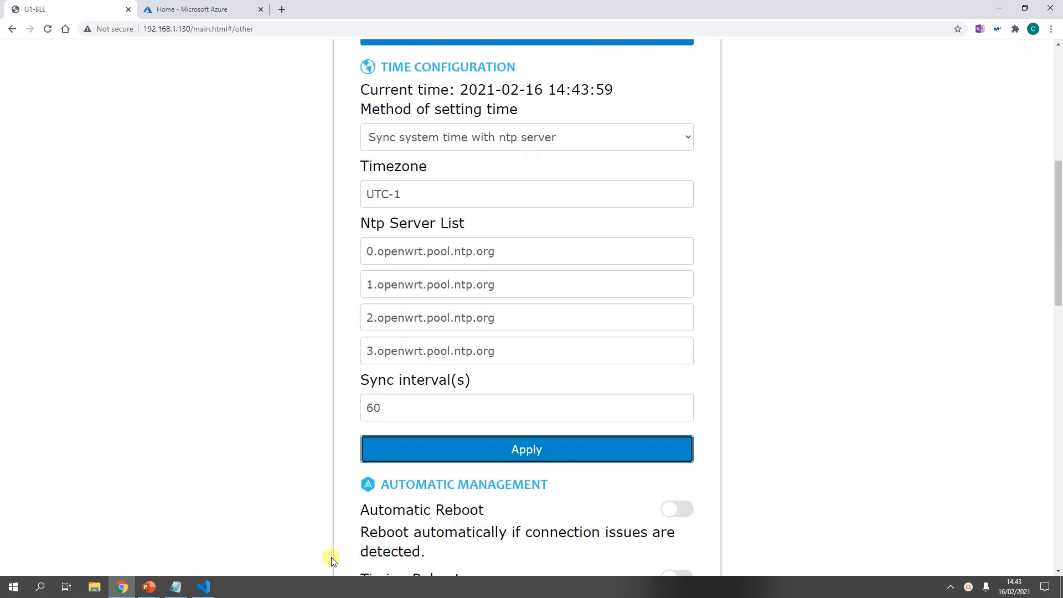
# Switch to the Azure portal and open the form for creating a resource group.
pyautogui.hotkey('alt', 'Tab')
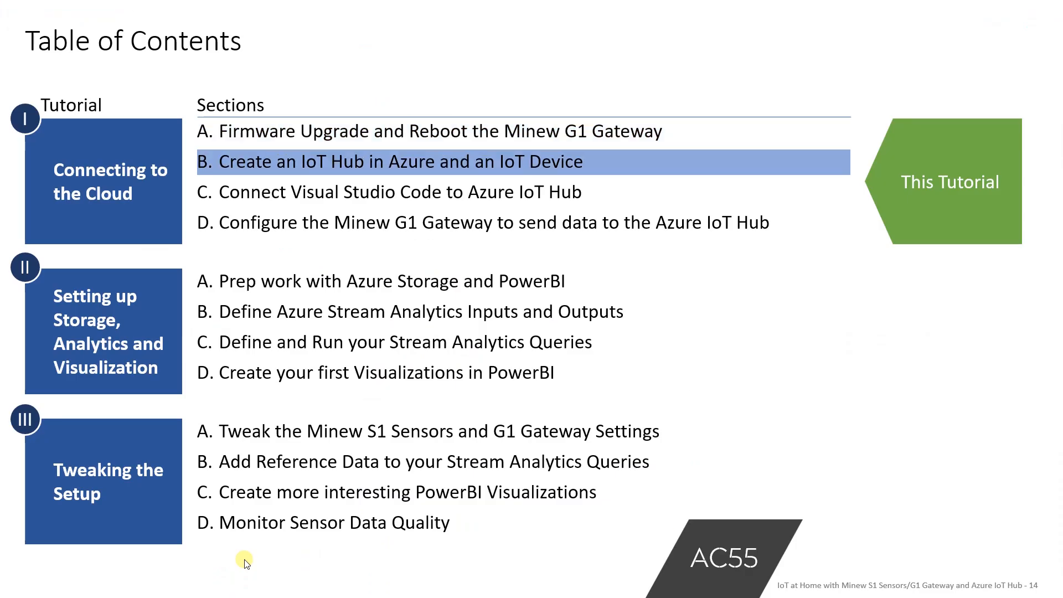
pyautogui.hotkey('alt', 'Tab')
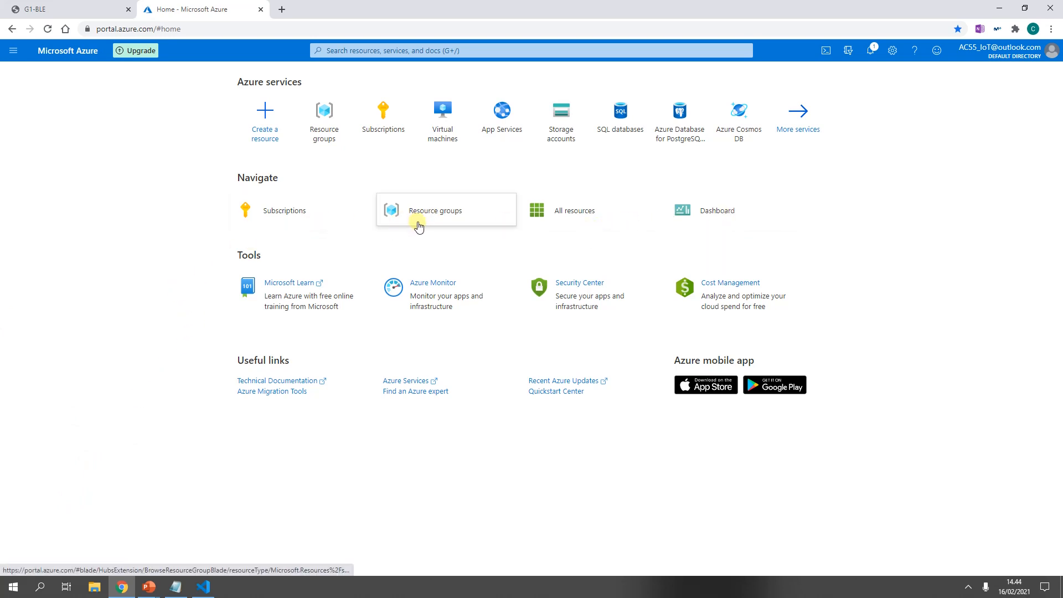
pyautogui.moveTo(421, 222)
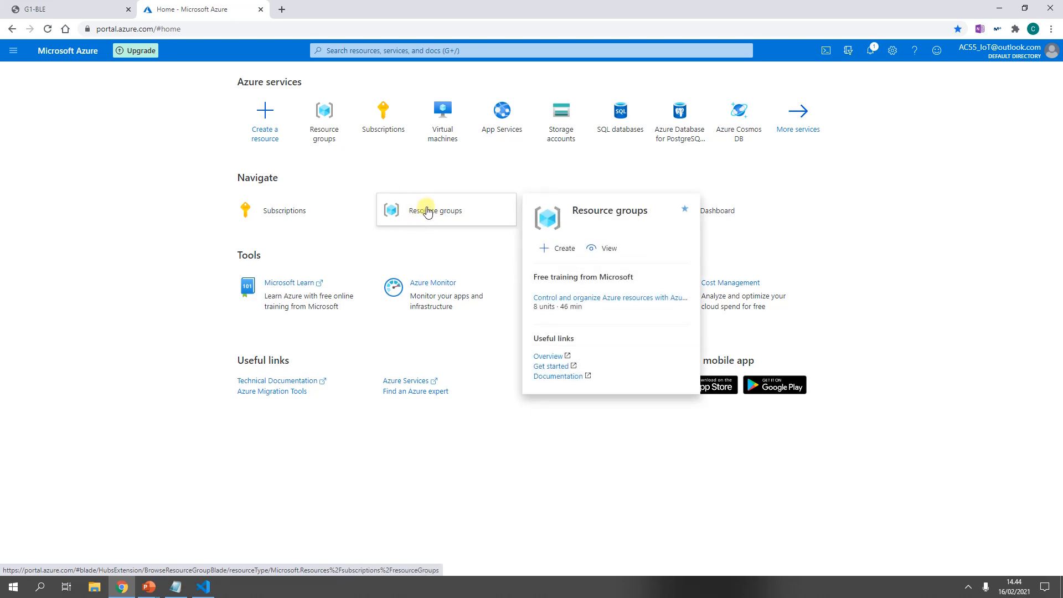
pyautogui.moveTo(321, 120)
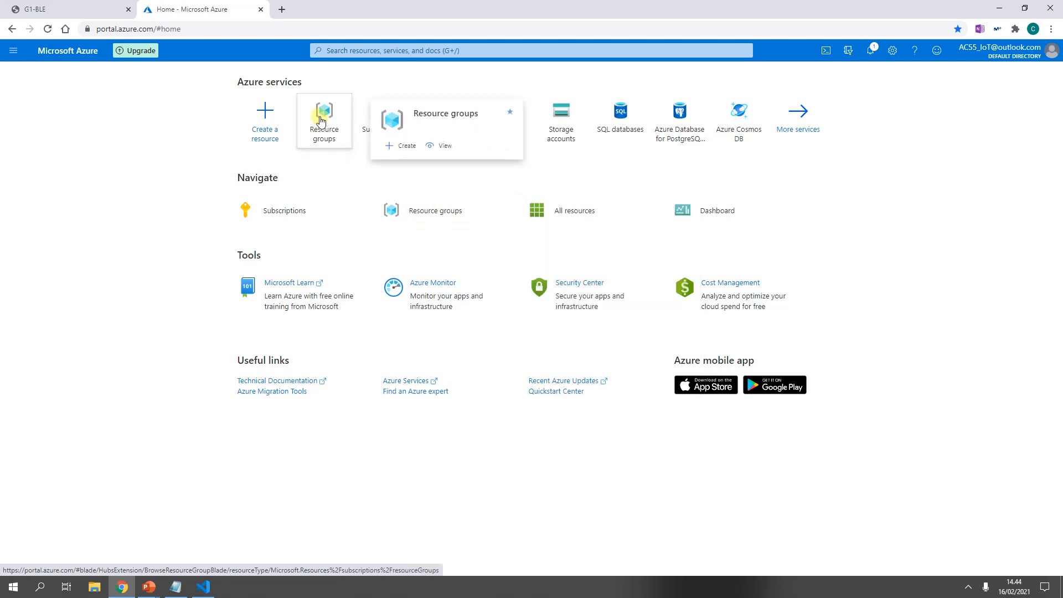
pyautogui.click(399, 150)
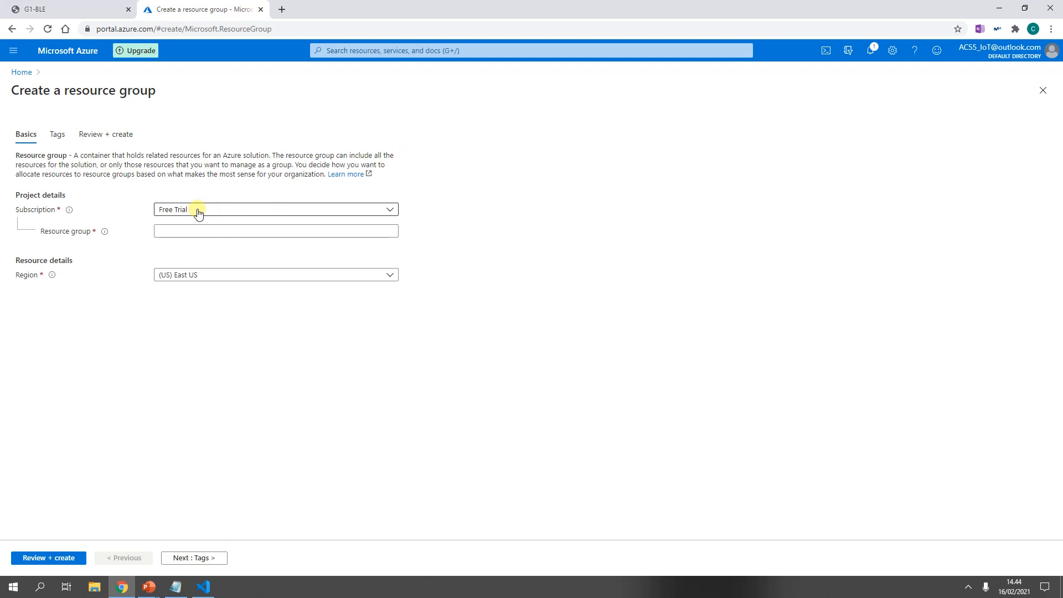
# Create the resource group AC55 in the West Europe region under the Free Trial subscription.
pyautogui.click(185, 233)
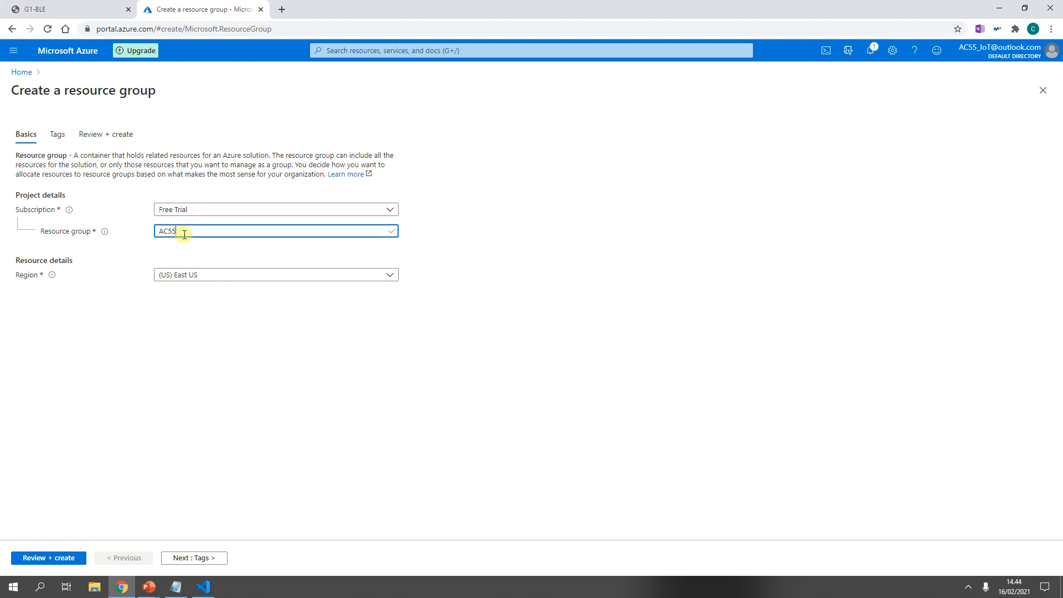
pyautogui.click(195, 276)
pyautogui.write('wes')
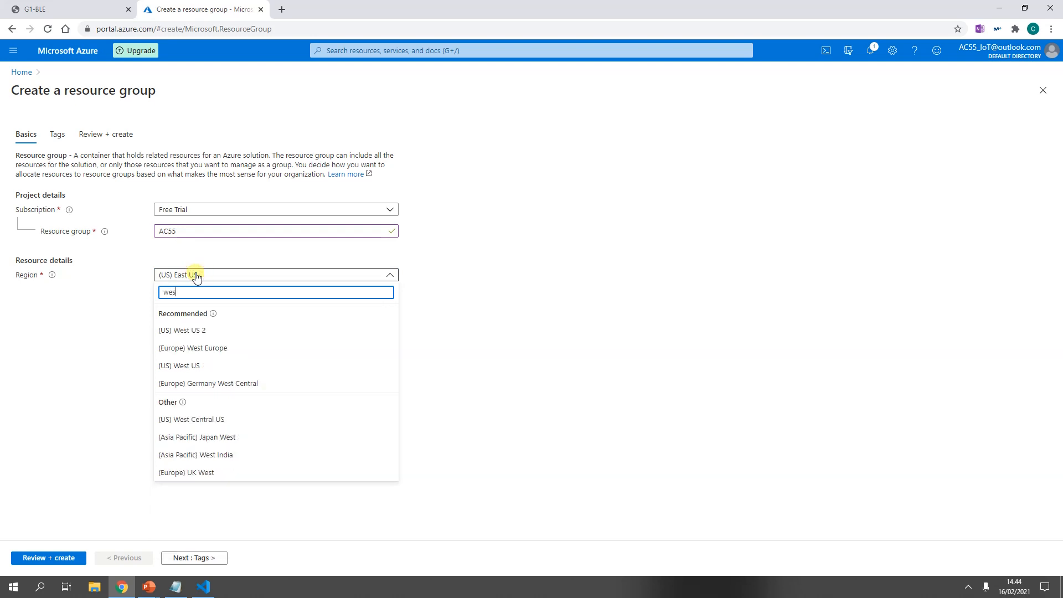
pyautogui.write('t')
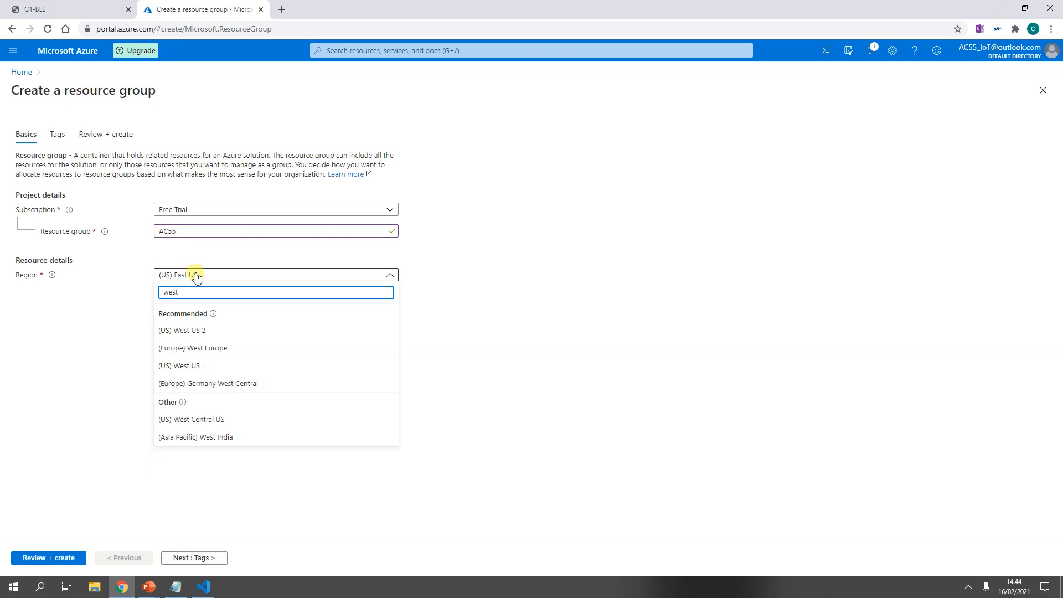
pyautogui.click(210, 347)
pyautogui.click(74, 556)
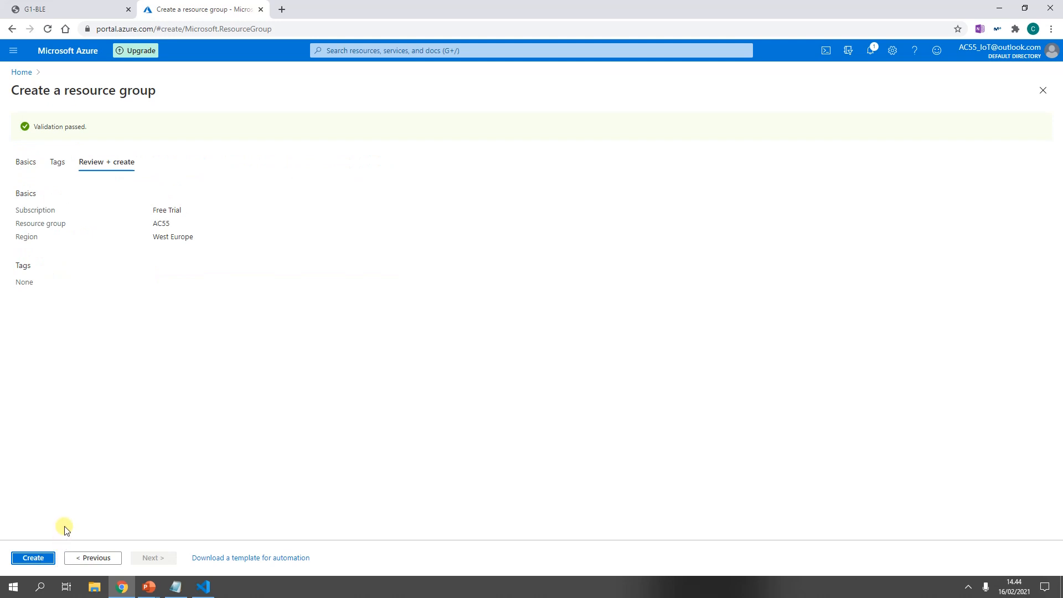
pyautogui.click(34, 555)
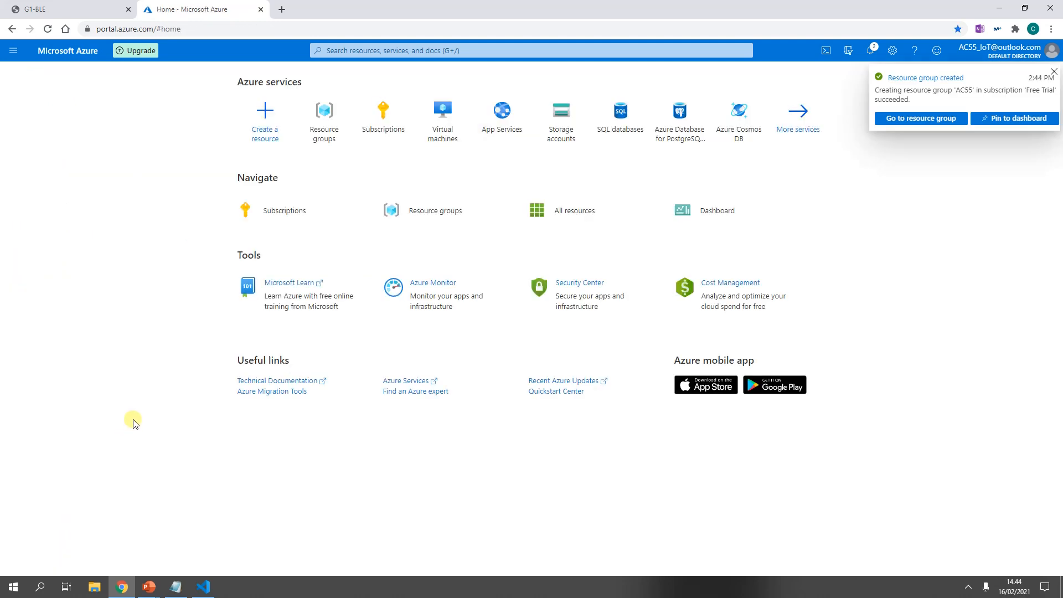
# Go to the AC55 resource group, find IoT Hub in the Marketplace and start creating one.
pyautogui.click(918, 119)
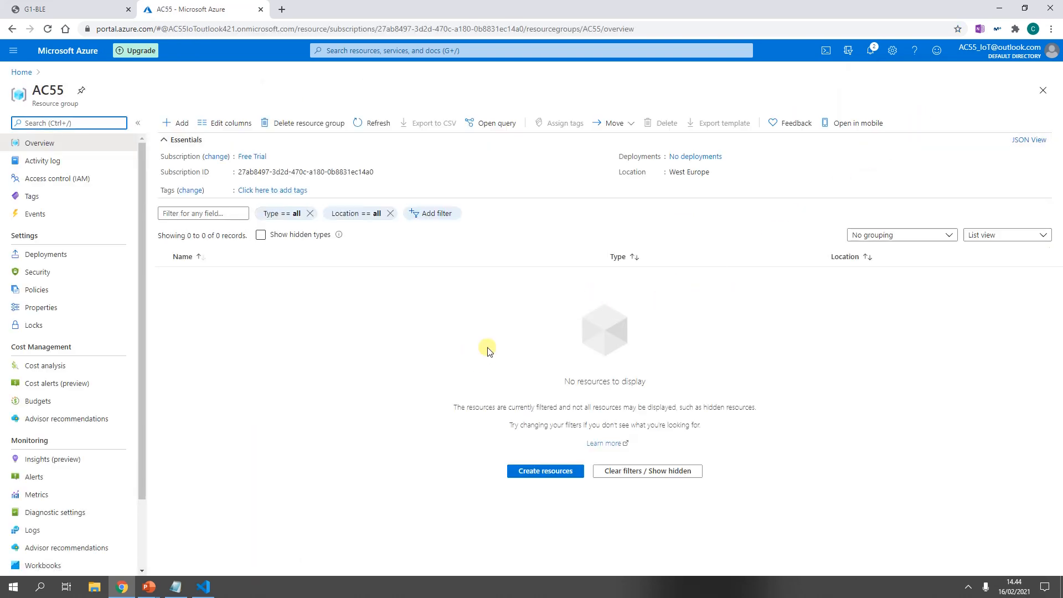
pyautogui.click(559, 472)
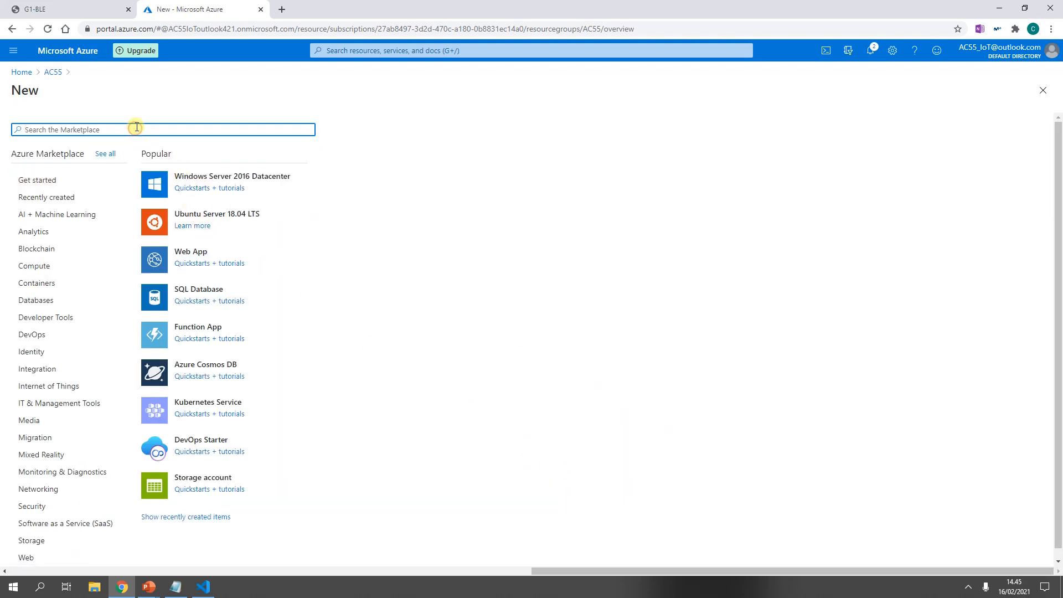
pyautogui.write('iot h')
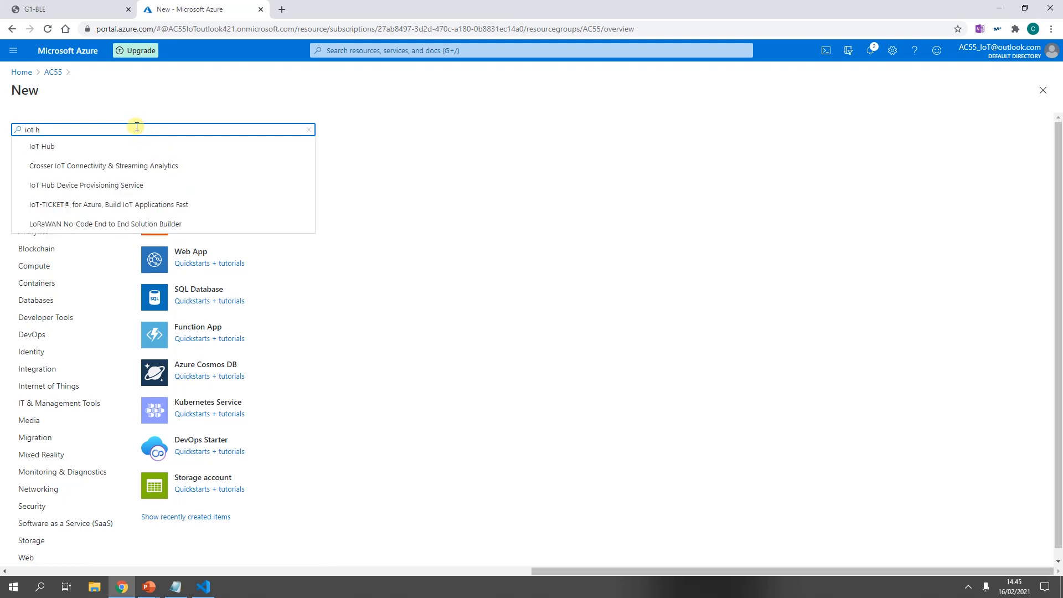
pyautogui.write('ub')
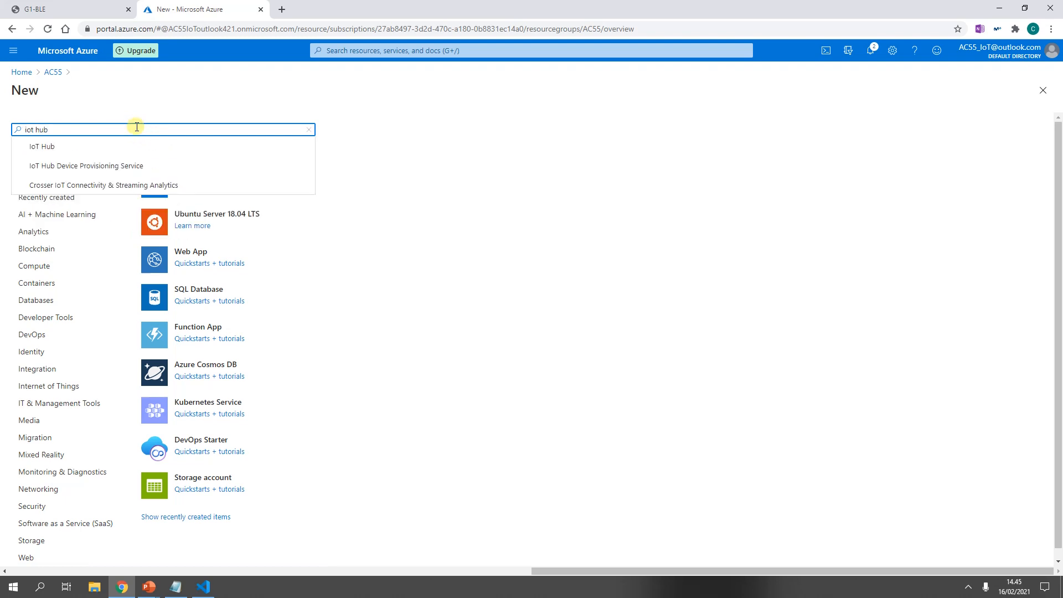
pyautogui.click(61, 145)
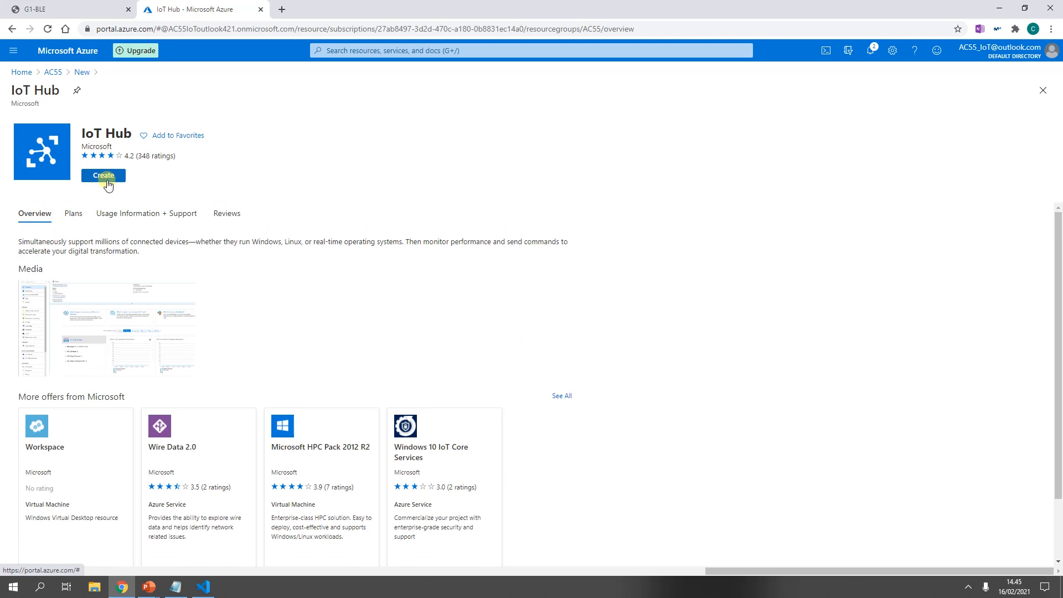
pyautogui.click(105, 177)
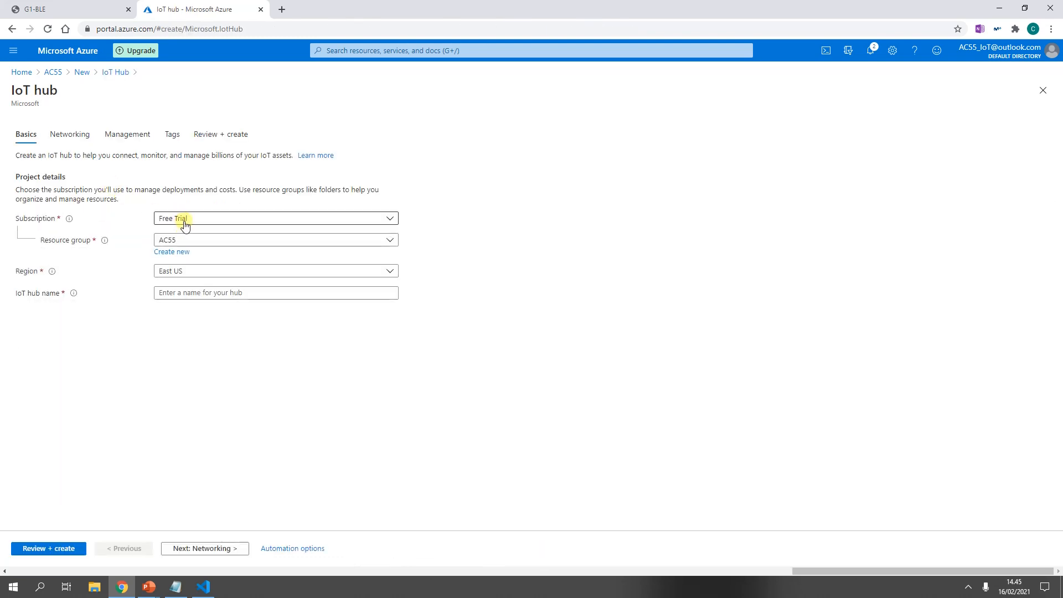
# Set the IoT hub's project details to the Free Trial subscription, resource group AC55 and region West Europe.
pyautogui.click(190, 224)
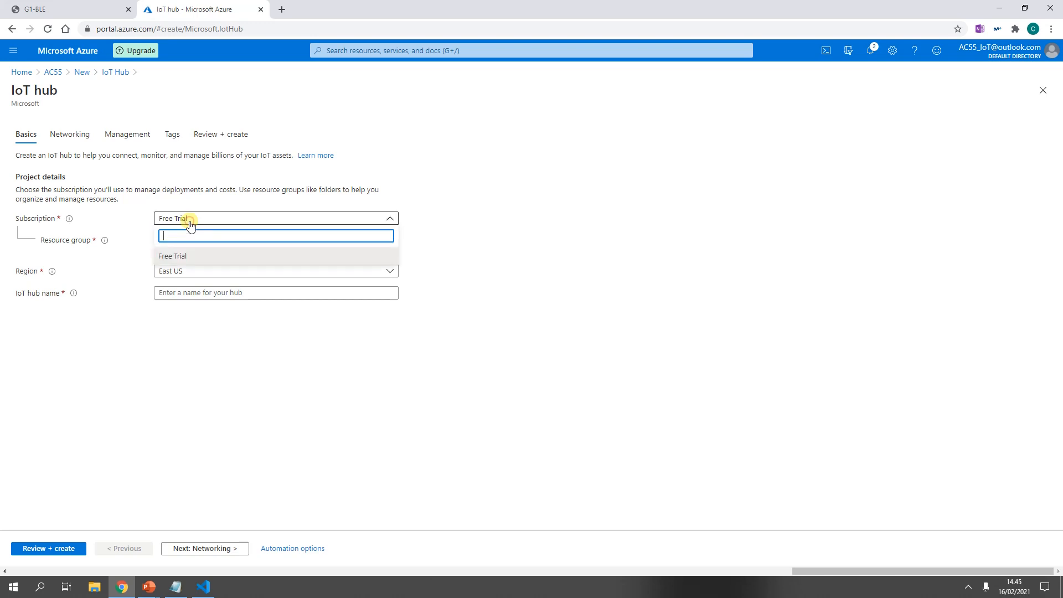
pyautogui.click(187, 219)
pyautogui.click(185, 245)
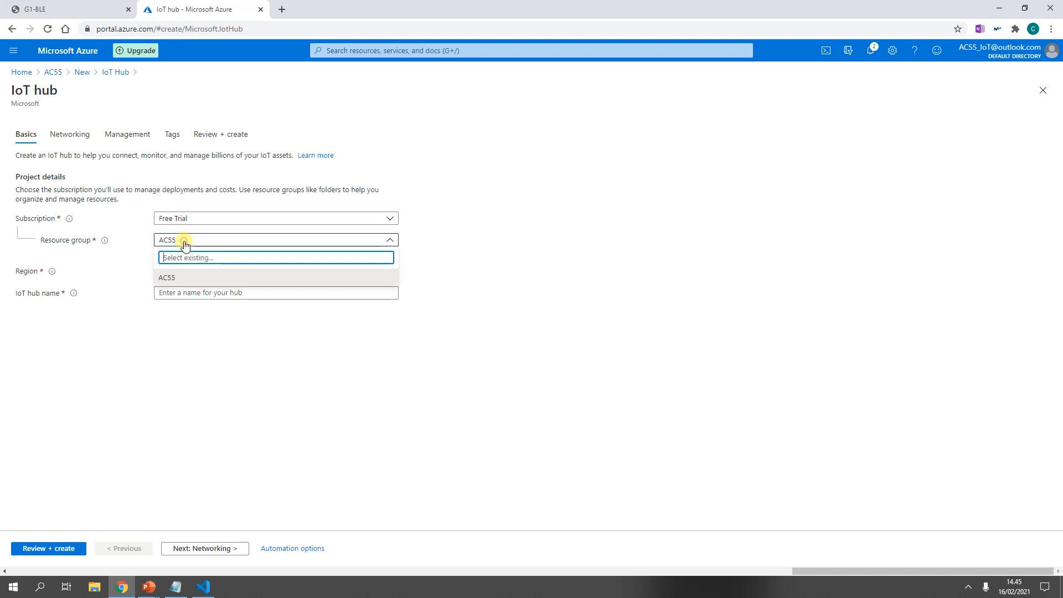
pyautogui.click(184, 242)
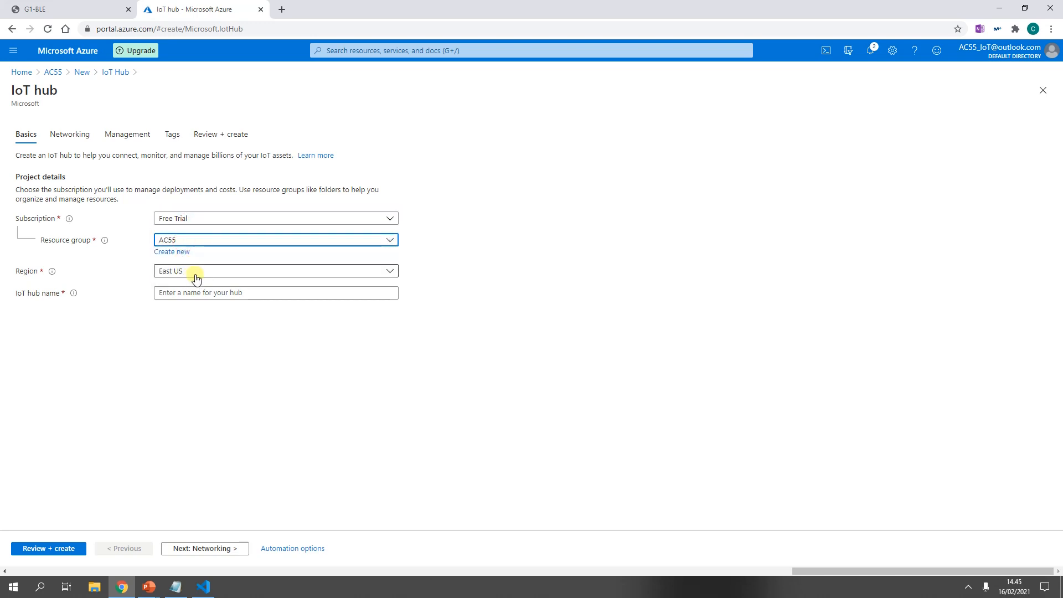
pyautogui.click(196, 274)
pyautogui.write('w')
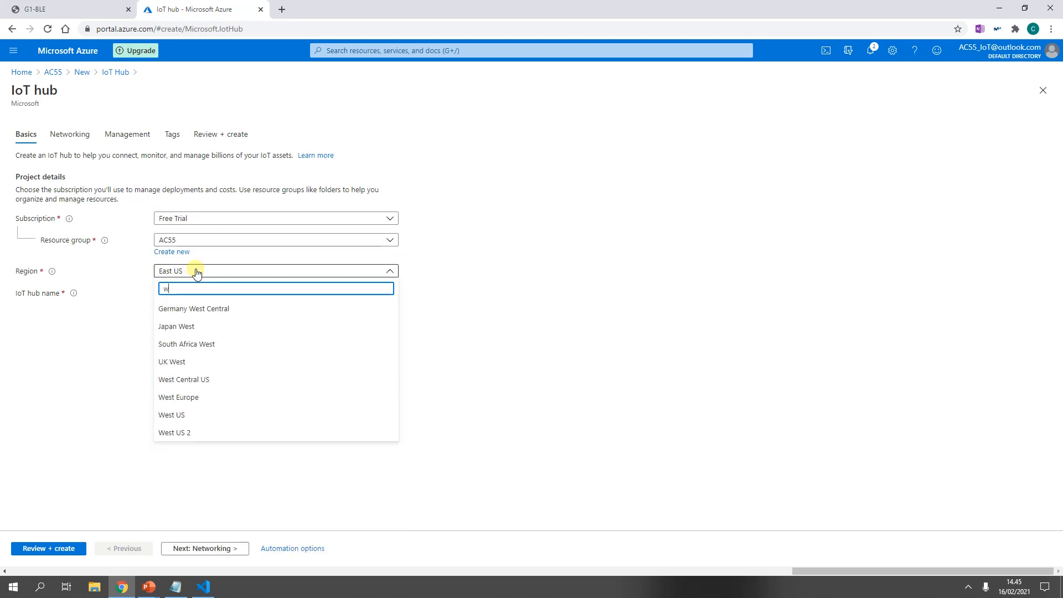
pyautogui.write('est')
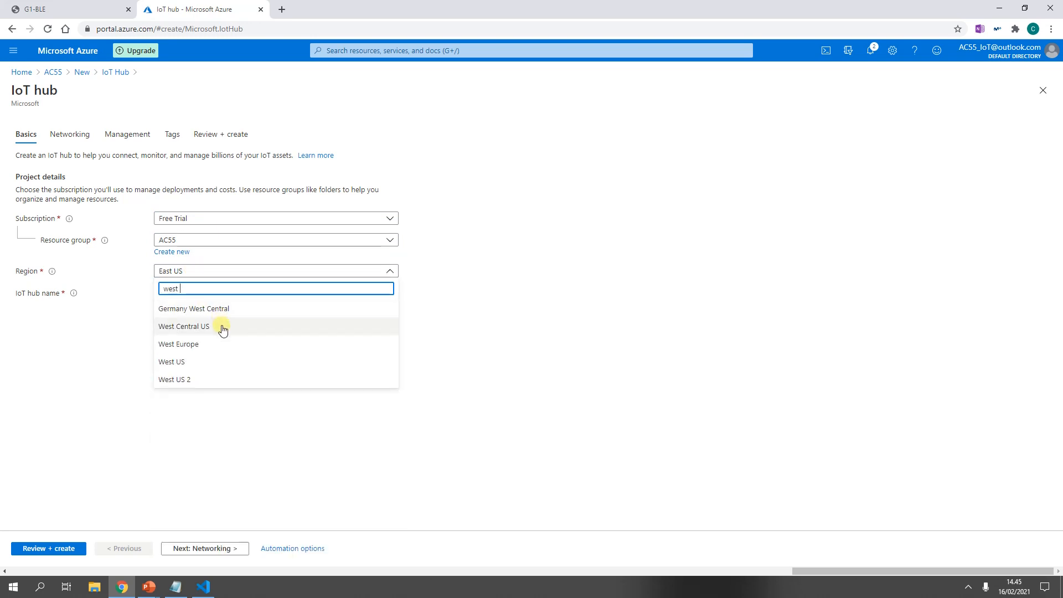
pyautogui.click(214, 345)
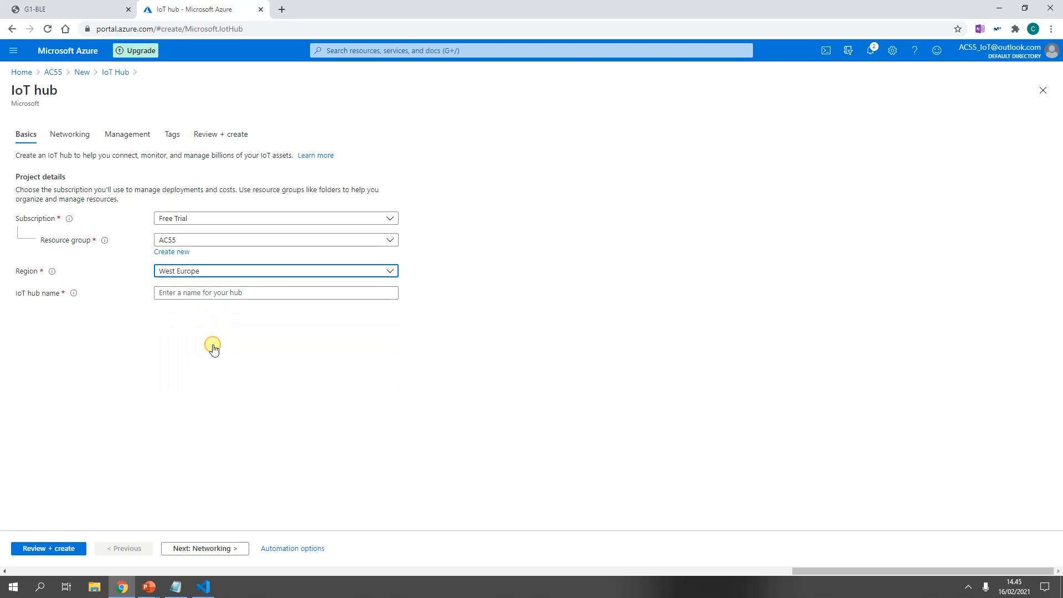
# Name the IoT hub AC55-IoTHub.
pyautogui.click(186, 293)
pyautogui.write('A')
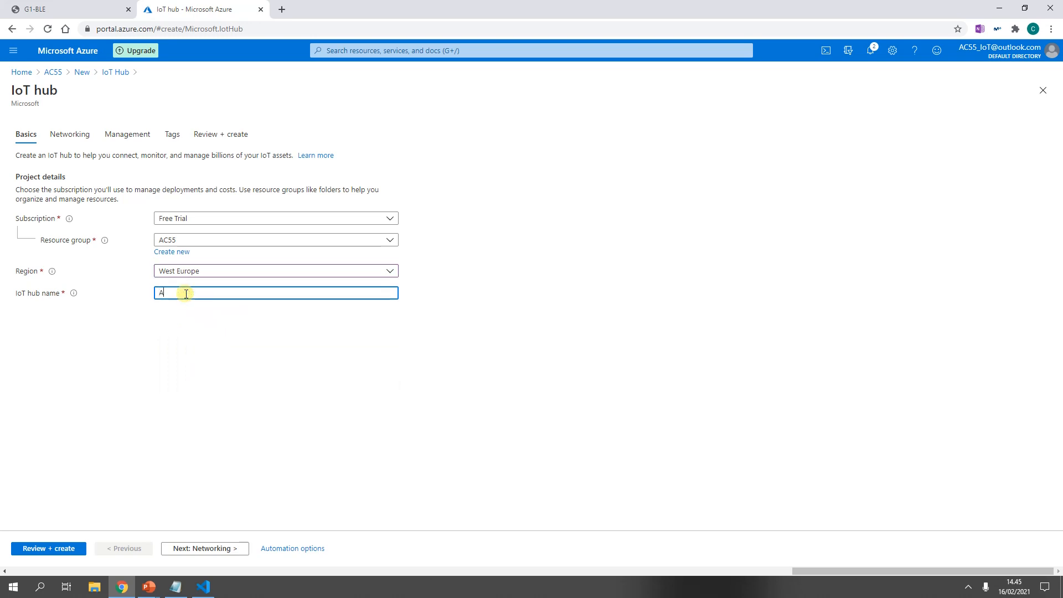
pyautogui.write('C55-')
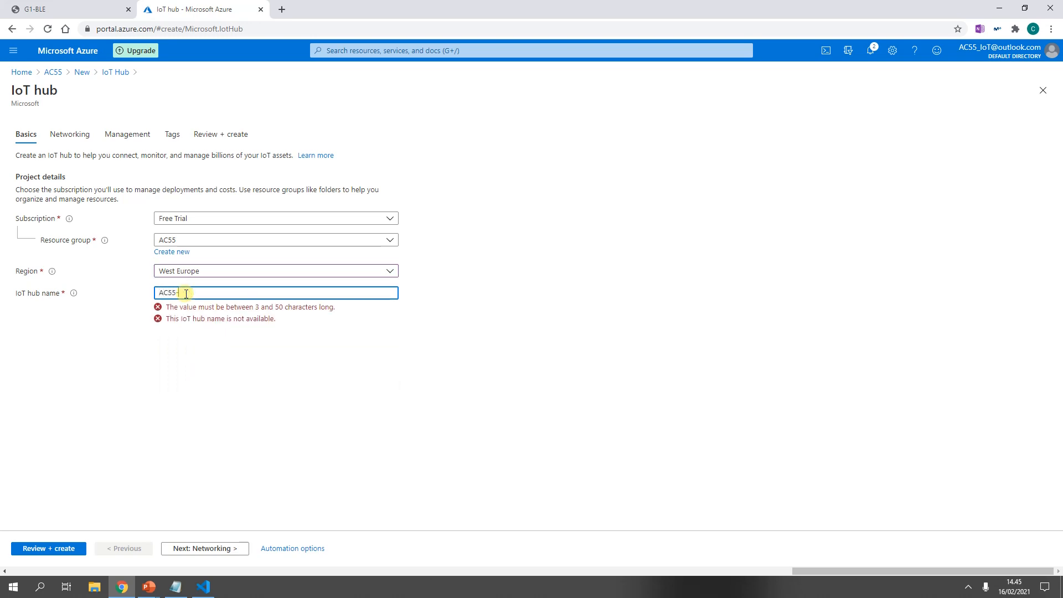
pyautogui.write('IoTHu')
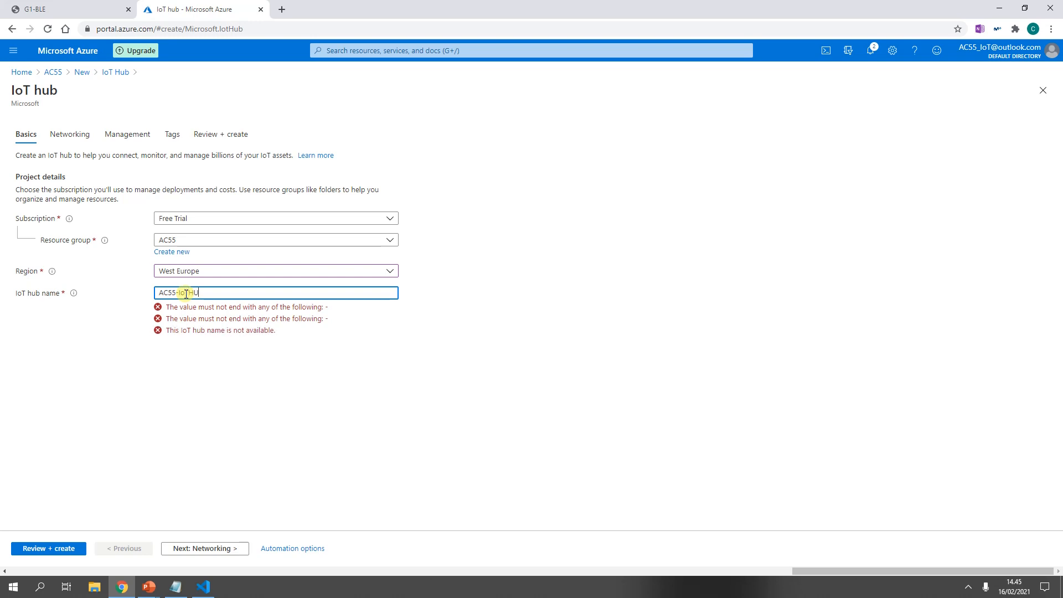
pyautogui.write('b')
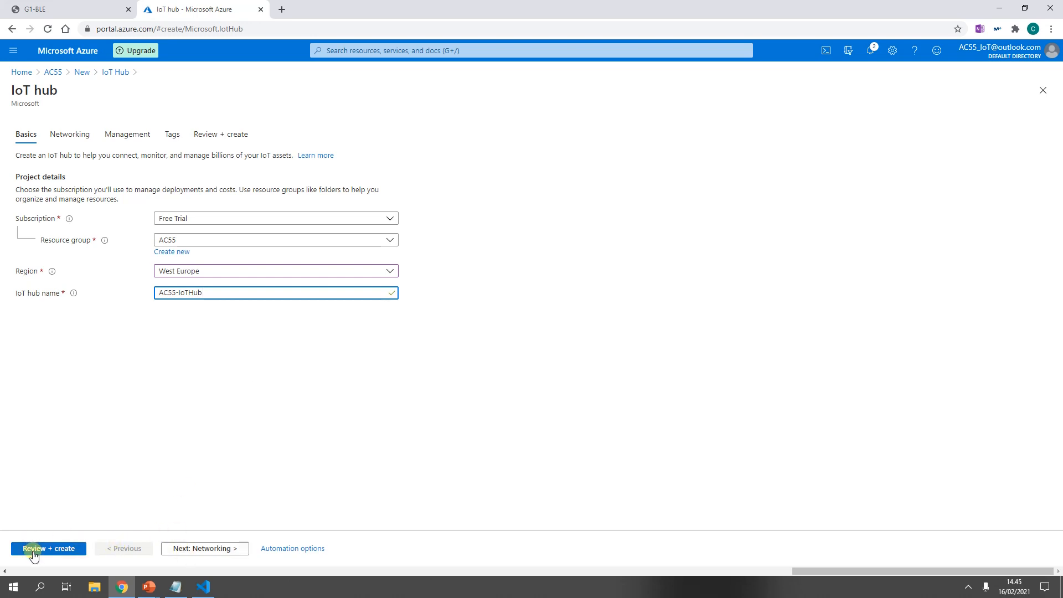
# Keep the public endpoint for networking, choose the F1: Free tier pricing and create the IoT hub.
pyautogui.click(188, 551)
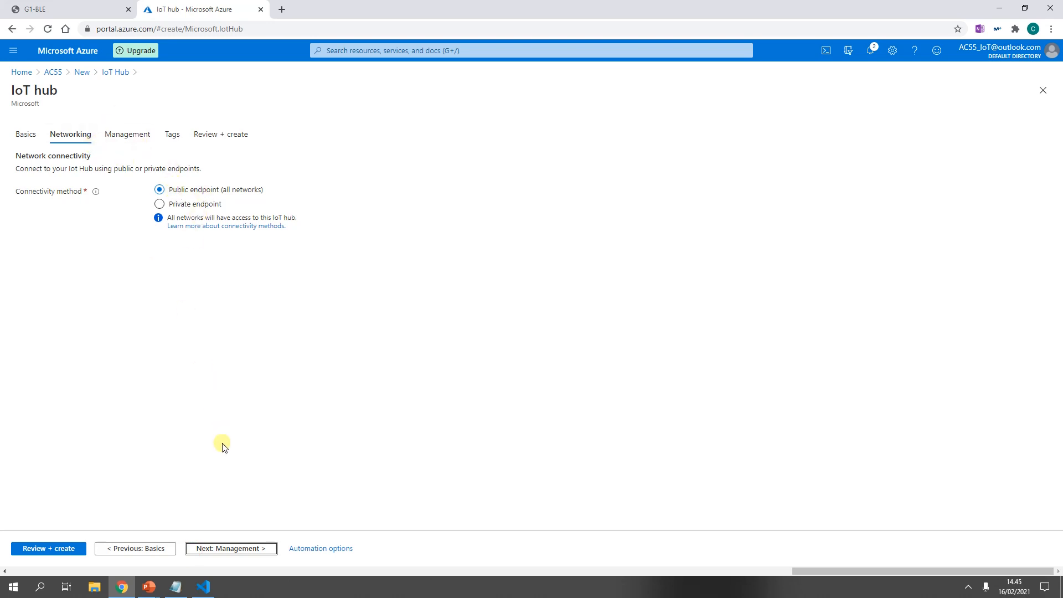
pyautogui.click(216, 550)
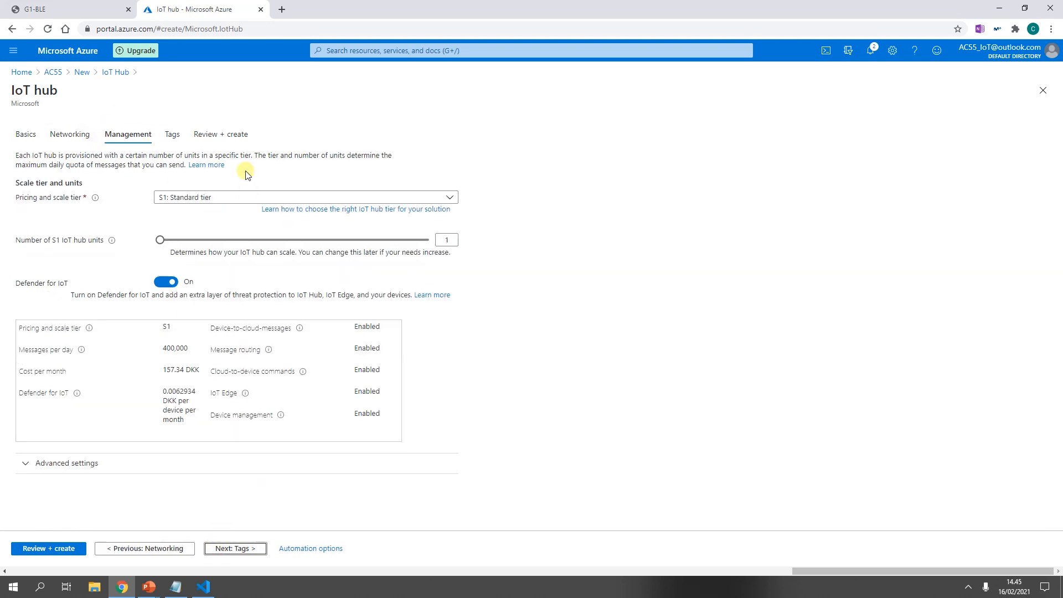
pyautogui.click(222, 201)
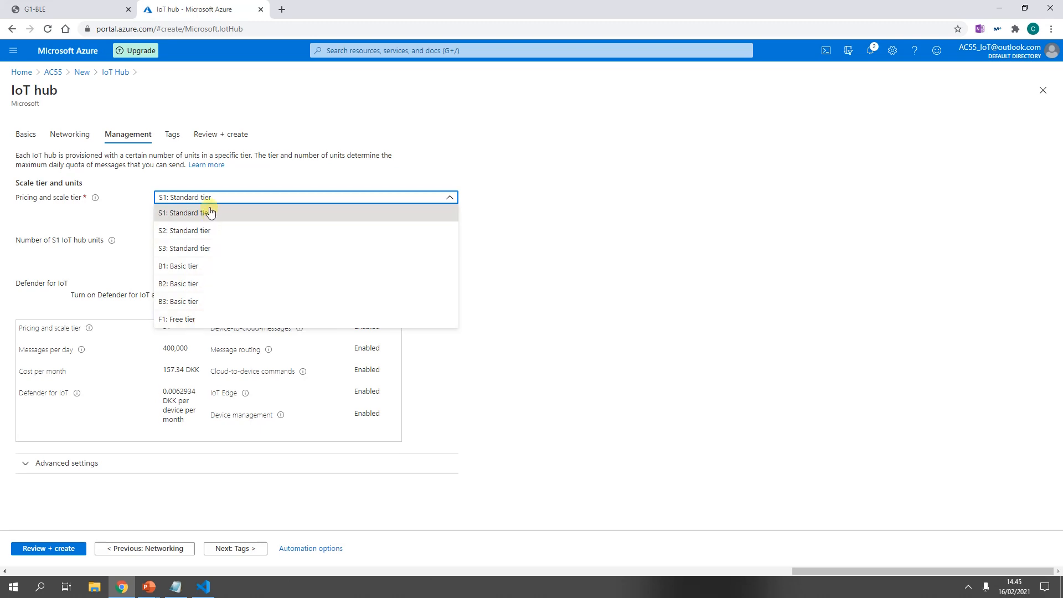
pyautogui.click(205, 320)
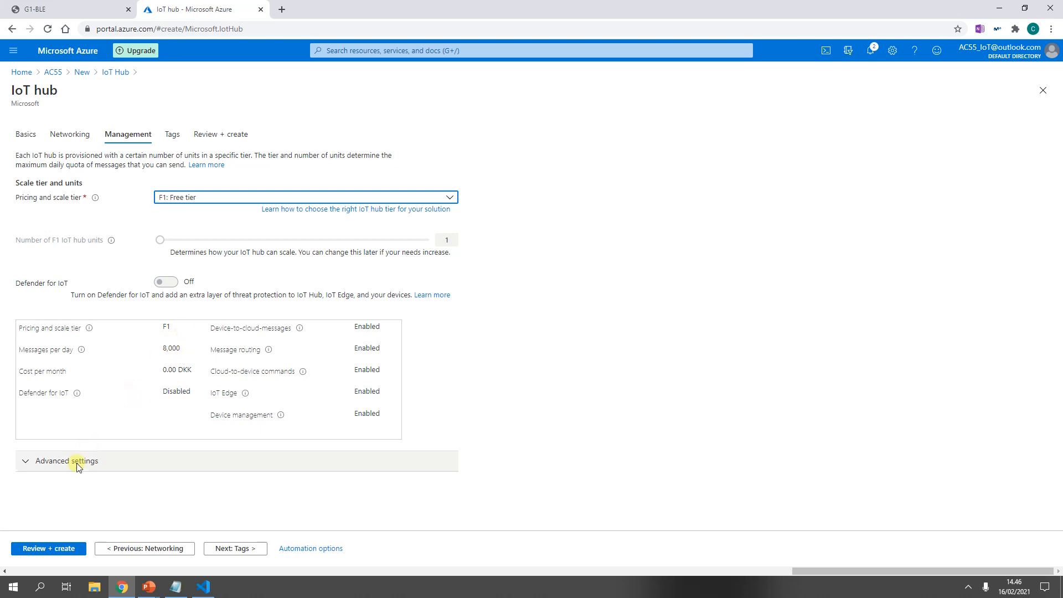
pyautogui.click(46, 552)
pyautogui.click(44, 552)
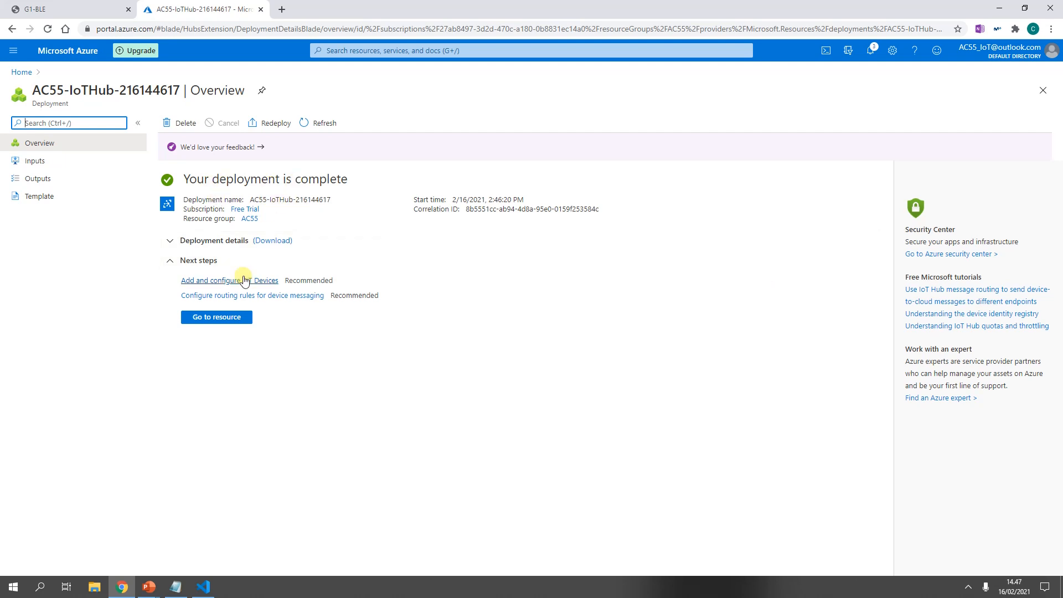
# Go to the deployed IoT hub and copy its hostname into the Notepad notes beneath the Hostname heading.
pyautogui.click(216, 318)
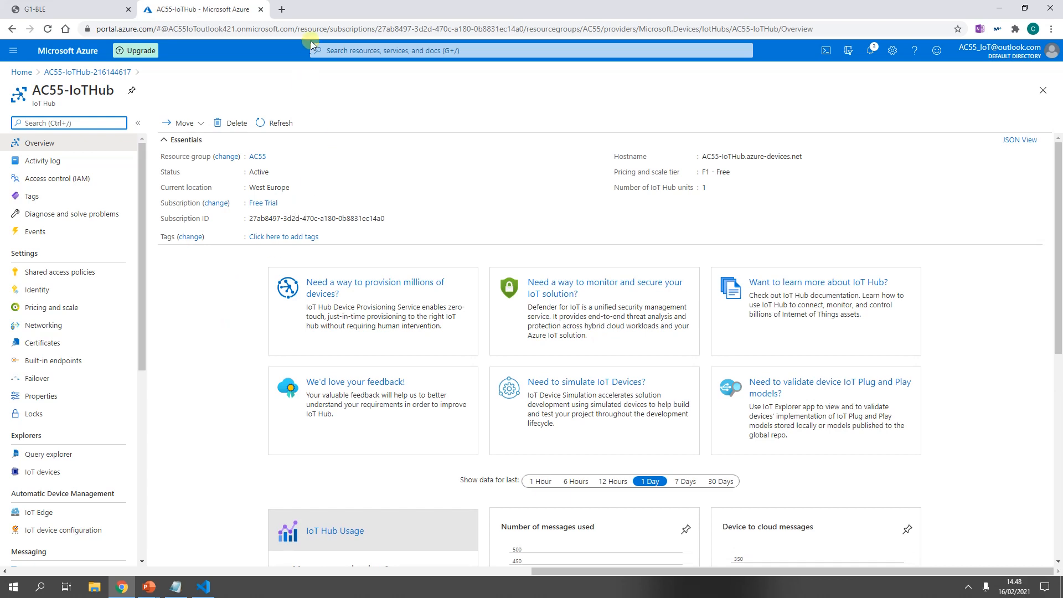
pyautogui.click(28, 147)
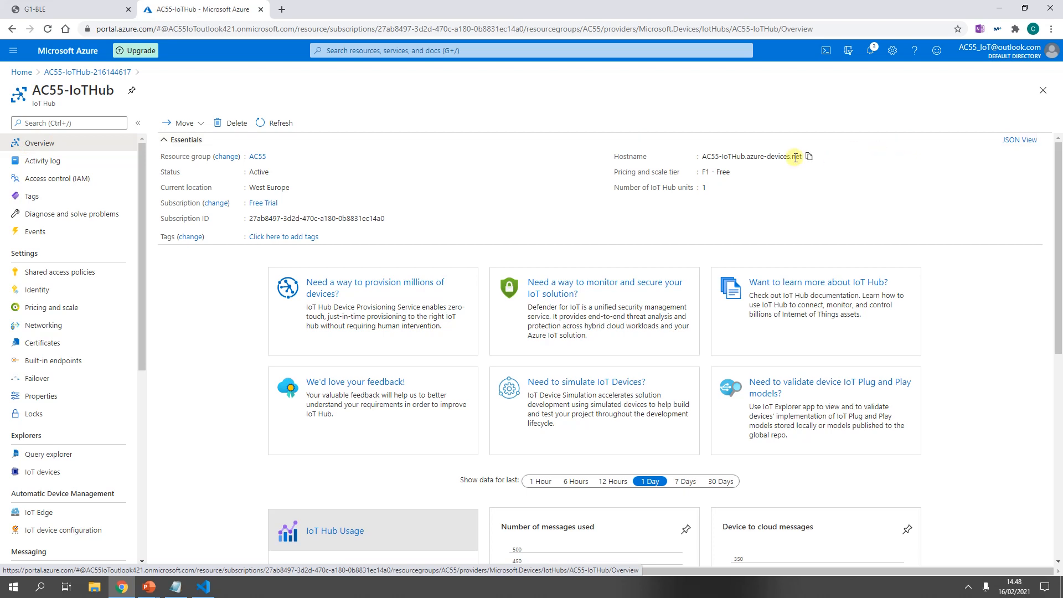
pyautogui.click(809, 159)
pyautogui.hotkey('alt', 'Tab')
pyautogui.hotkey('alt', 'Tab')
pyautogui.hotkey('alt', 'Tab')
pyautogui.hotkey('alt', 'Tab')
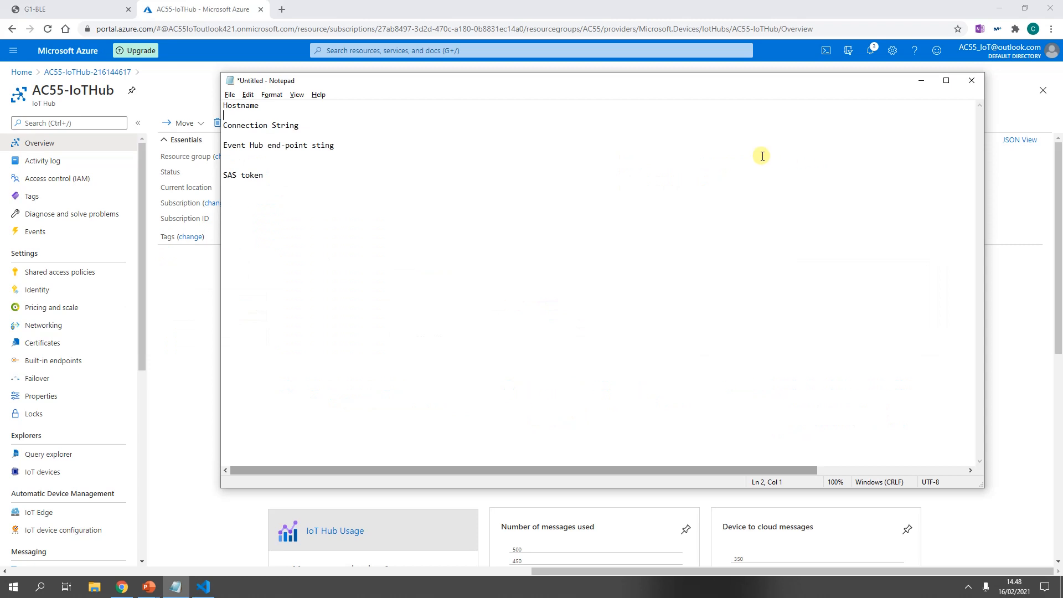
pyautogui.press('Return')
pyautogui.hotkey('ctrl', 'v')
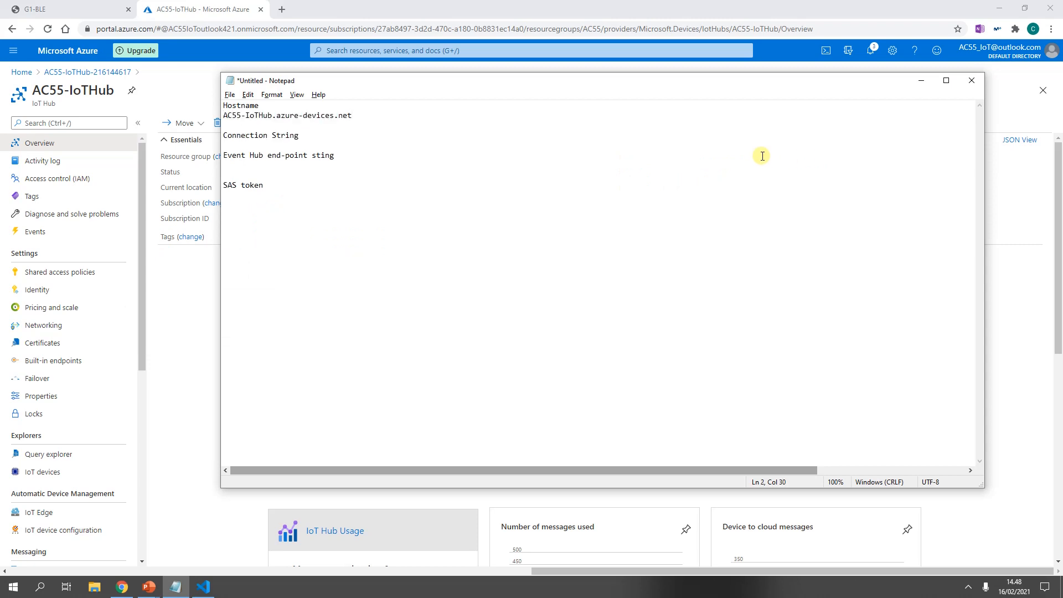
# Copy the iothubowner shared access policy's primary key connection string into the Notepad notes beneath Connection String.
pyautogui.hotkey('alt', 'Tab')
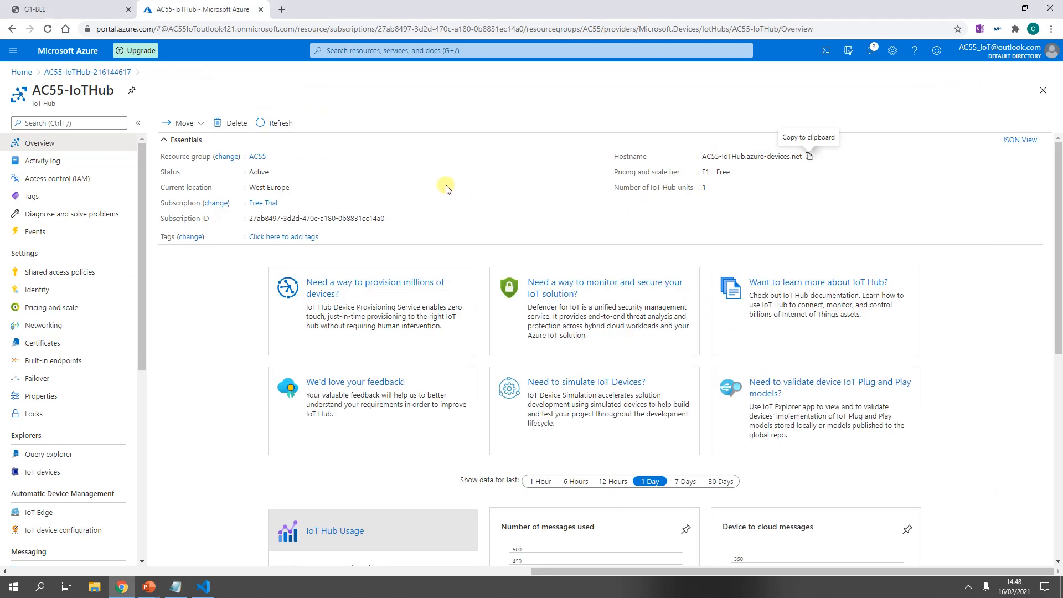
pyautogui.click(47, 275)
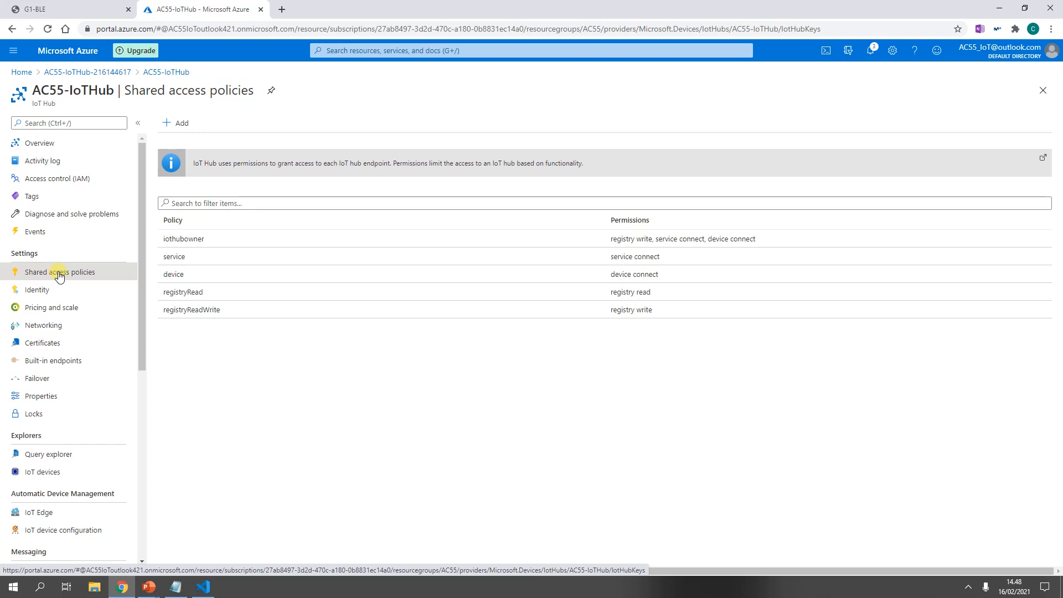
pyautogui.click(205, 241)
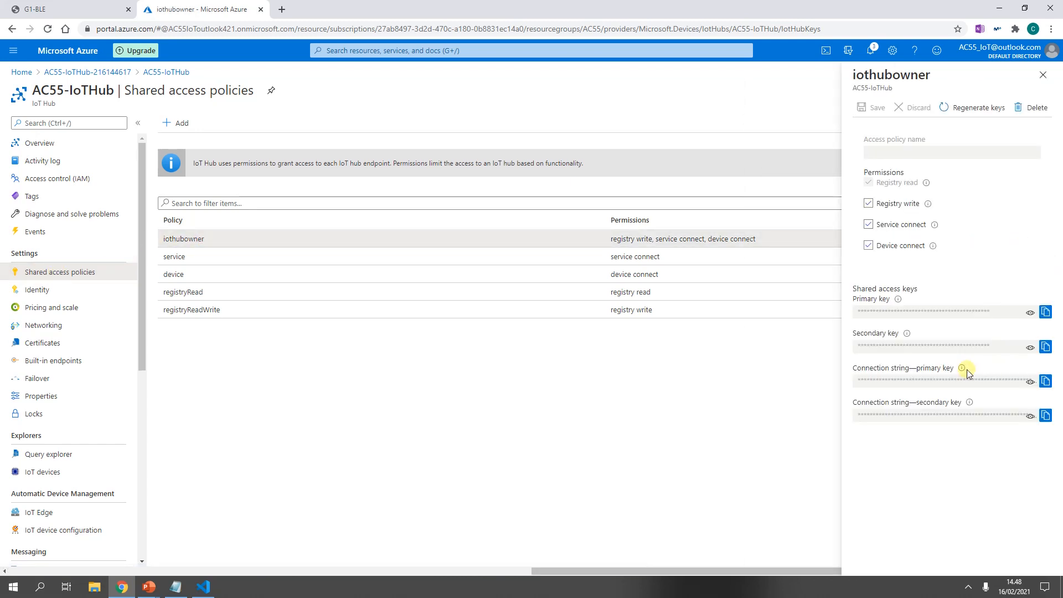
pyautogui.click(1046, 382)
pyautogui.hotkey('alt', 'Tab')
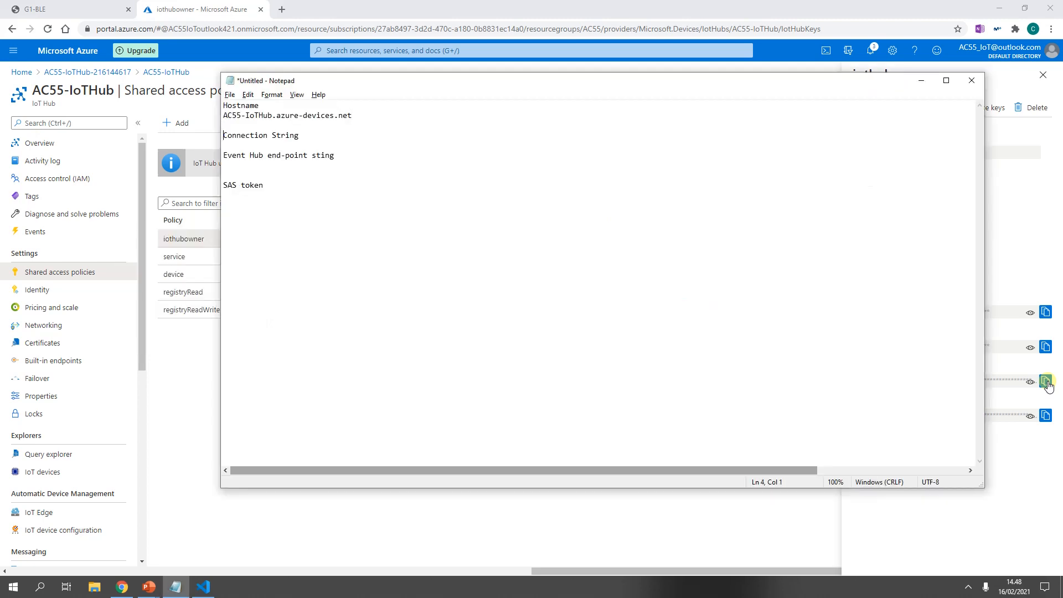
pyautogui.press('Return')
pyautogui.press('Up')
pyautogui.hotkey('ctrl', 'v')
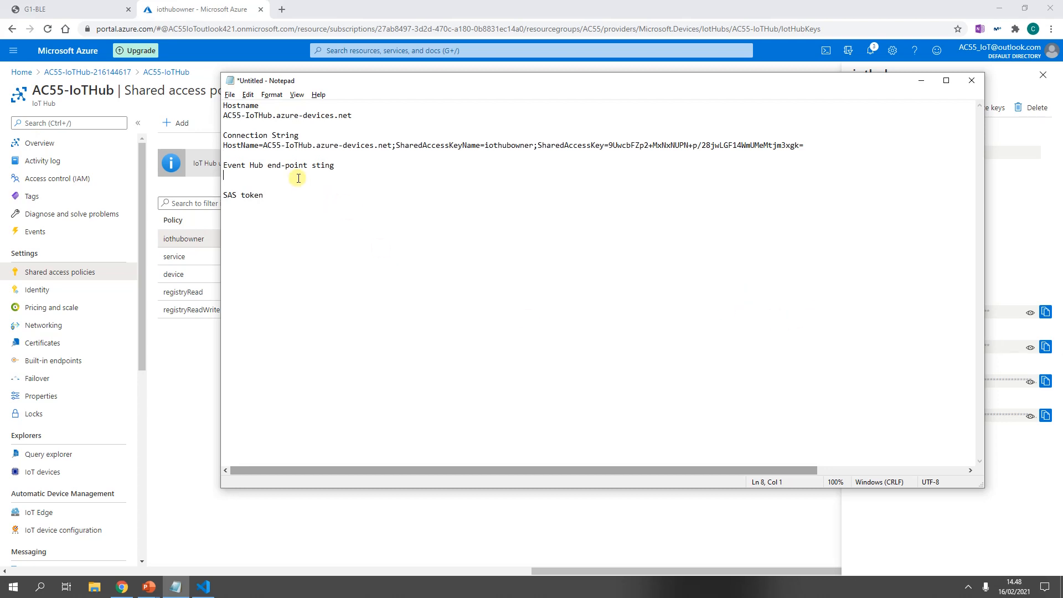
# Copy the hub's built-in Event Hub-compatible endpoint string, including its access key, into the Notepad notes beneath the Event Hub heading.
pyautogui.hotkey('alt', 'Tab')
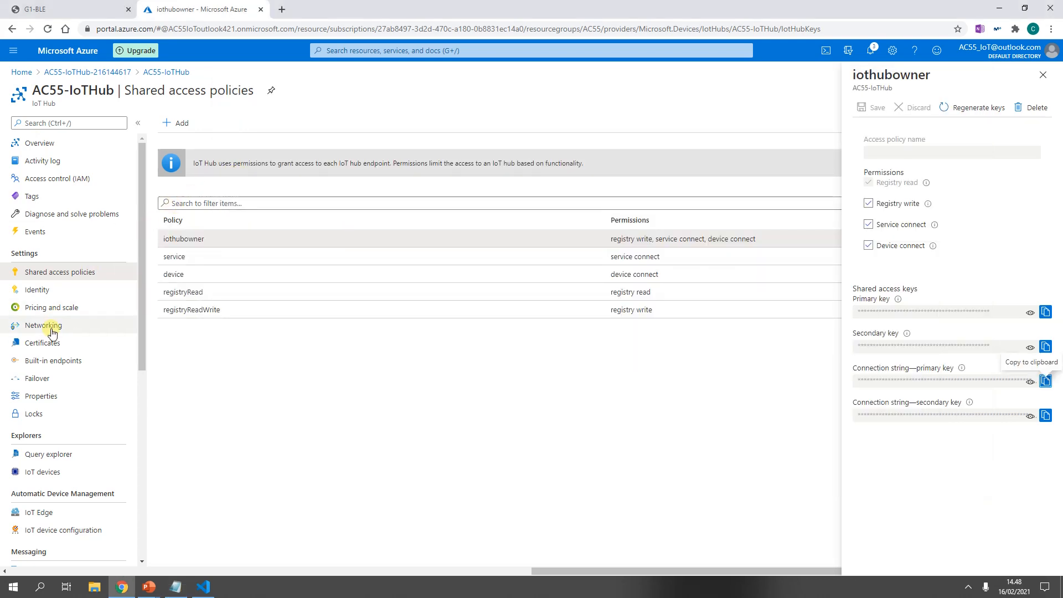
pyautogui.click(53, 363)
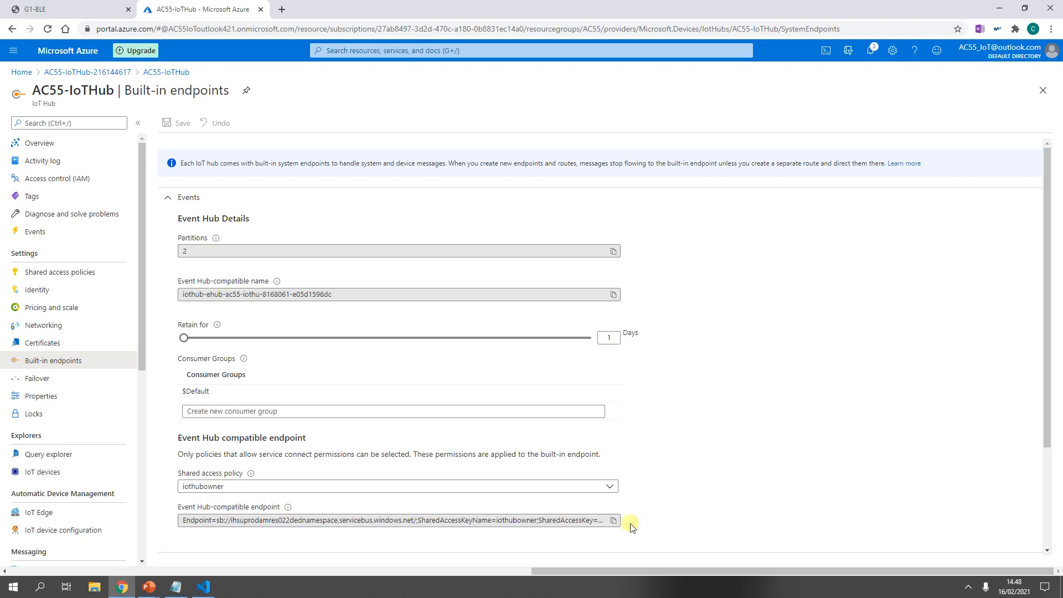
pyautogui.click(614, 520)
pyautogui.hotkey('alt', 'Tab')
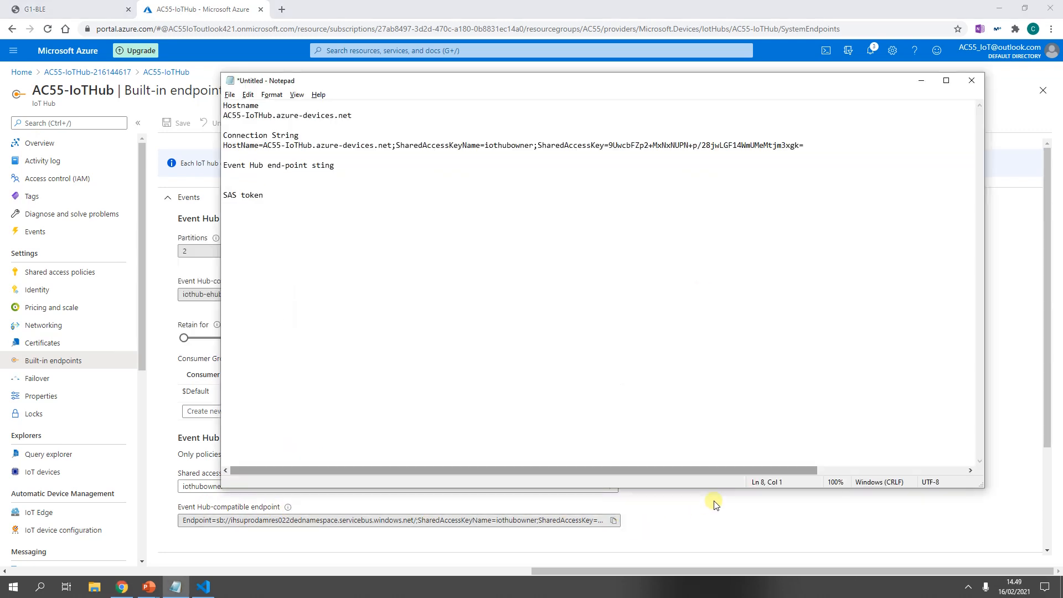
pyautogui.hotkey('ctrl', 'v')
pyautogui.press('Return')
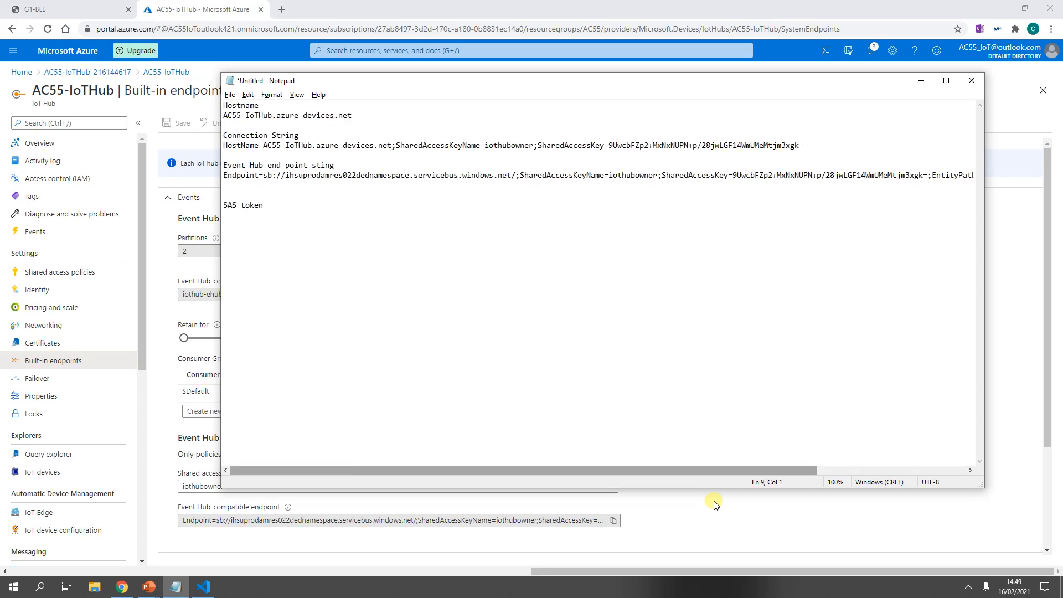
# Create an IoT device with the ID ac55-gw in the hub, using symmetric key authentication and auto-generated keys.
pyautogui.click(140, 301)
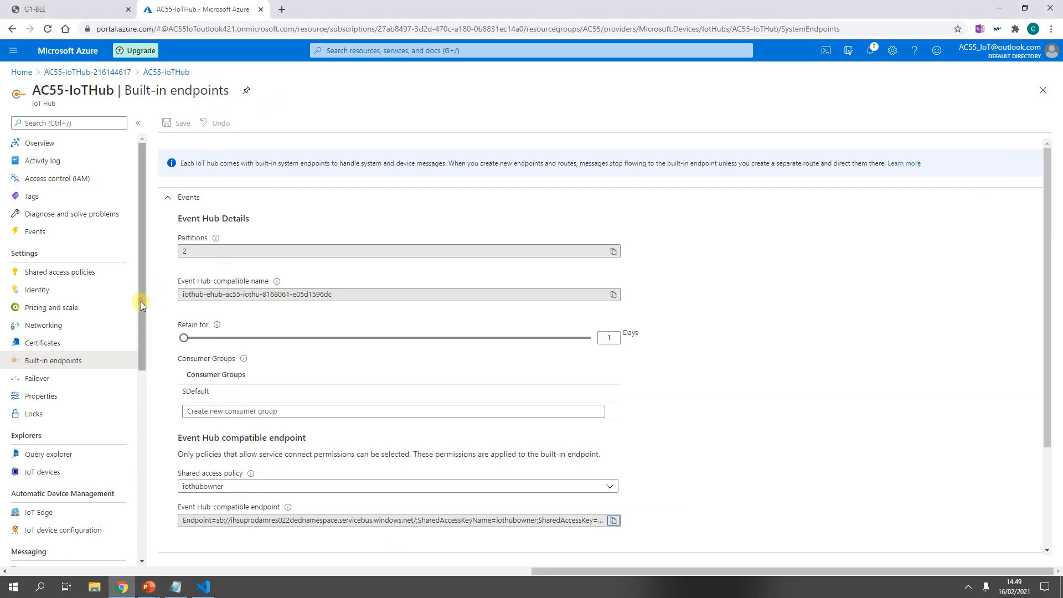
pyautogui.click(35, 477)
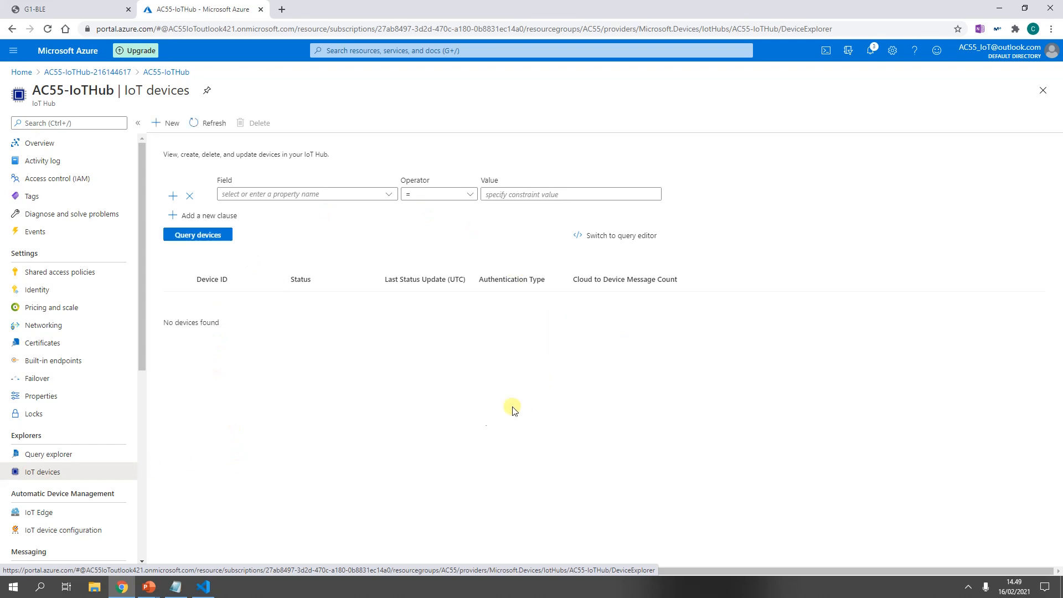
pyautogui.click(166, 123)
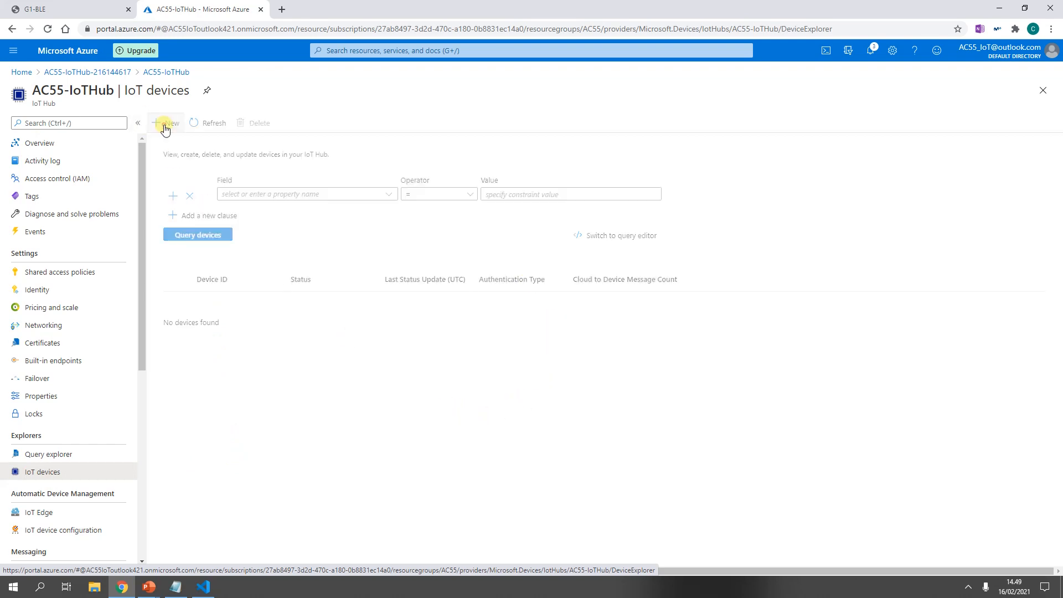
pyautogui.click(150, 191)
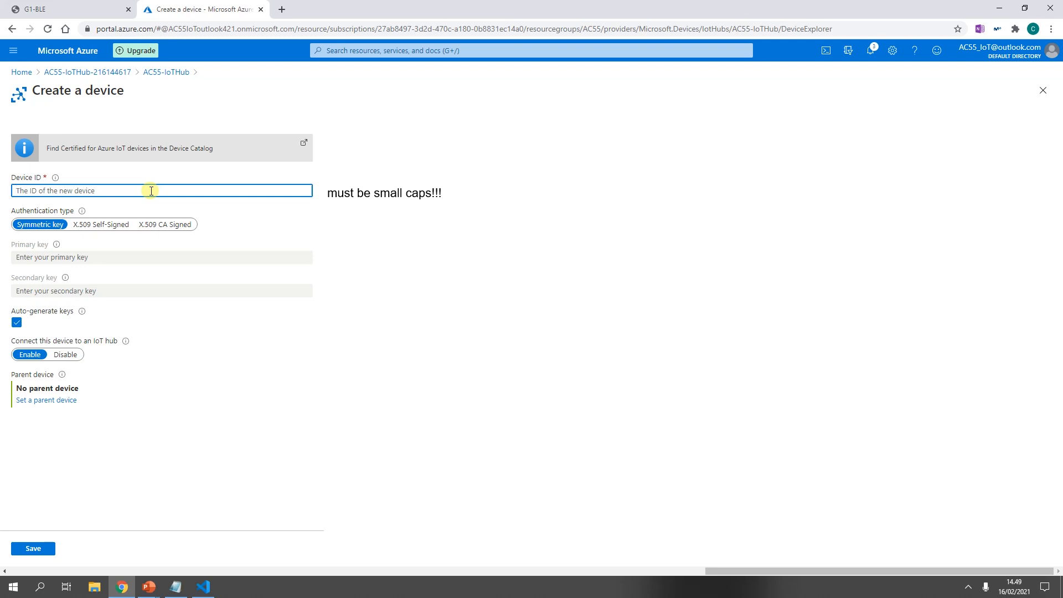
pyautogui.write('ac55-gw')
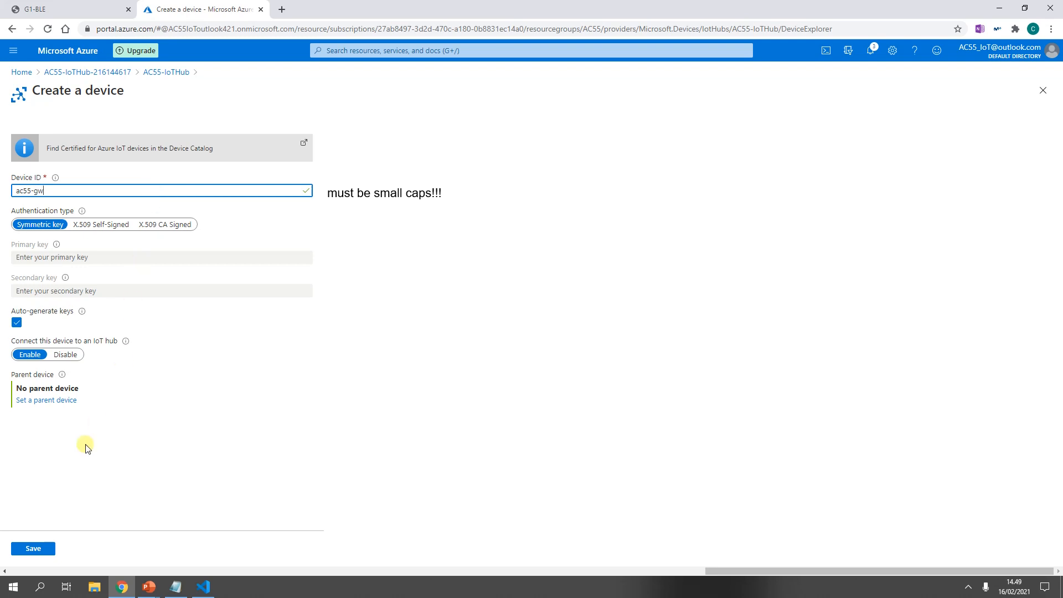
pyautogui.click(35, 550)
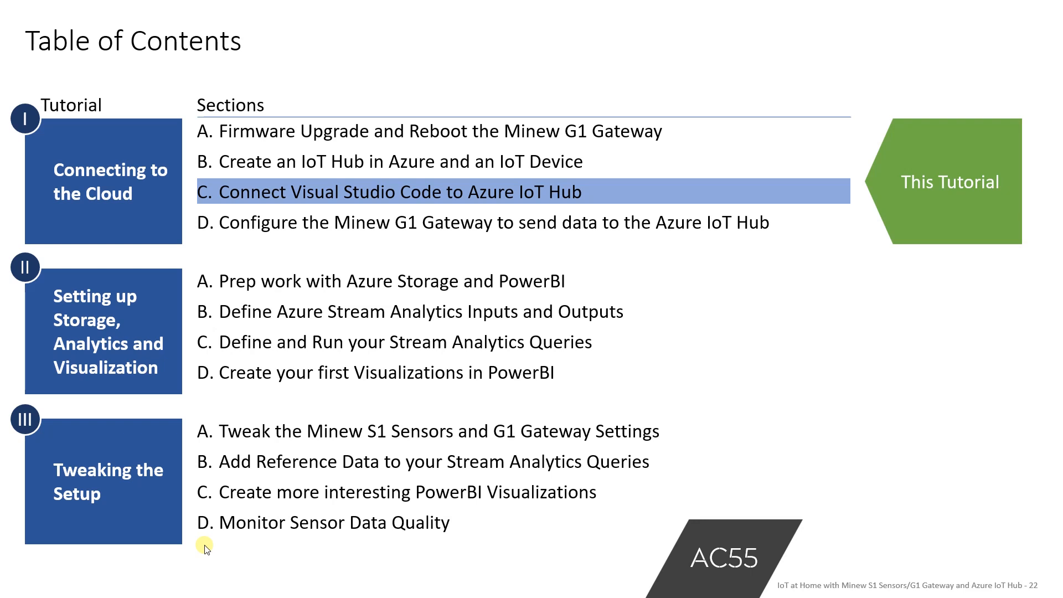
# Switch to Visual Studio Code, sign in to Azure with the existing Microsoft account, and expand the Free Trial subscription.
pyautogui.hotkey('alt', 'Tab')
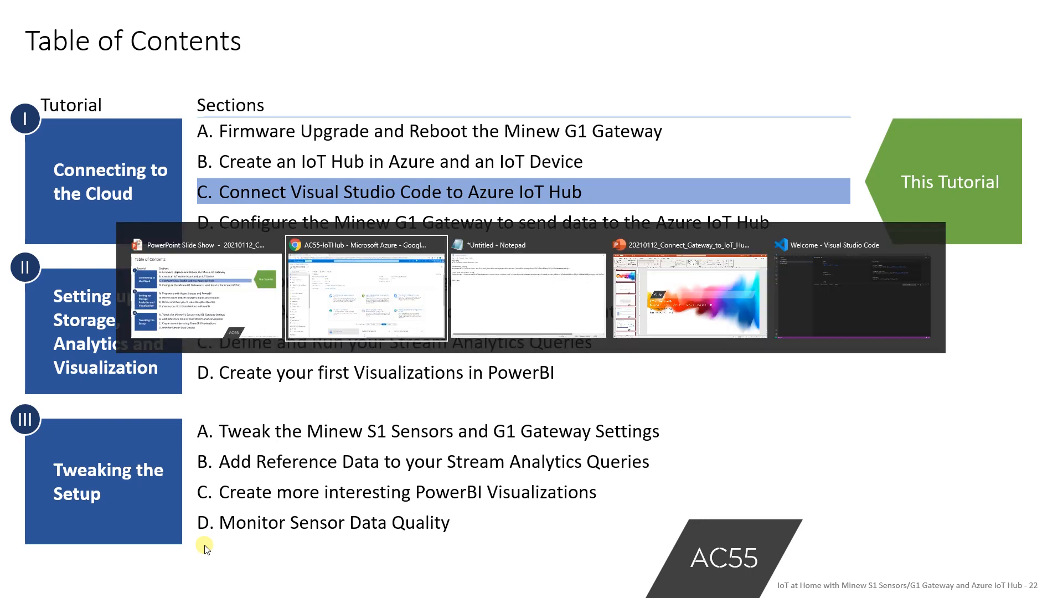
pyautogui.hotkey('alt', 'Tab')
pyautogui.hotkey('alt', 'Tab')
pyautogui.hotkey('alt', 'Tab')
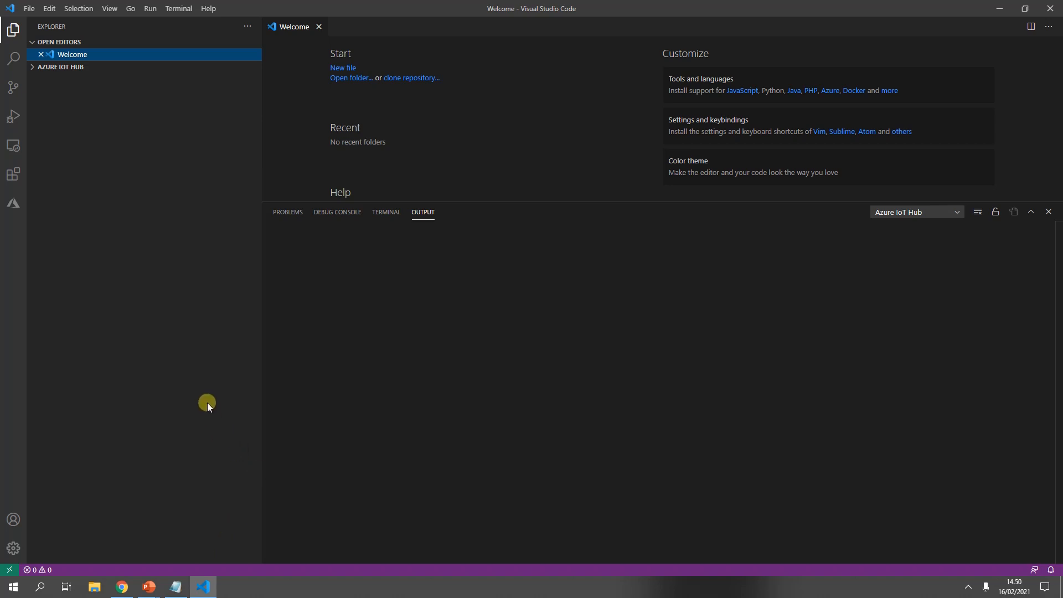
pyautogui.click(14, 203)
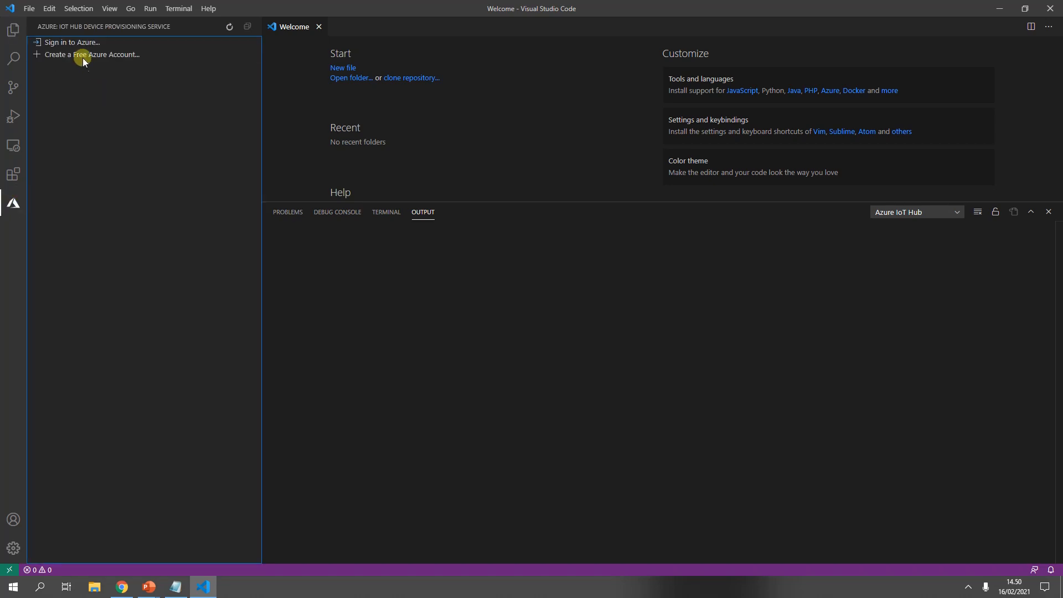
pyautogui.click(78, 43)
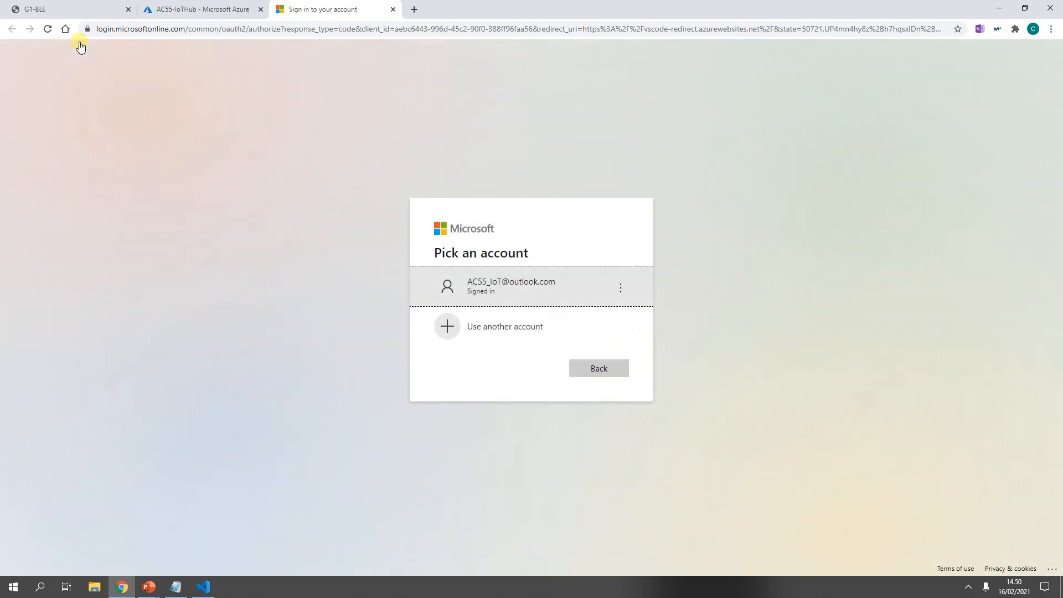
pyautogui.click(479, 289)
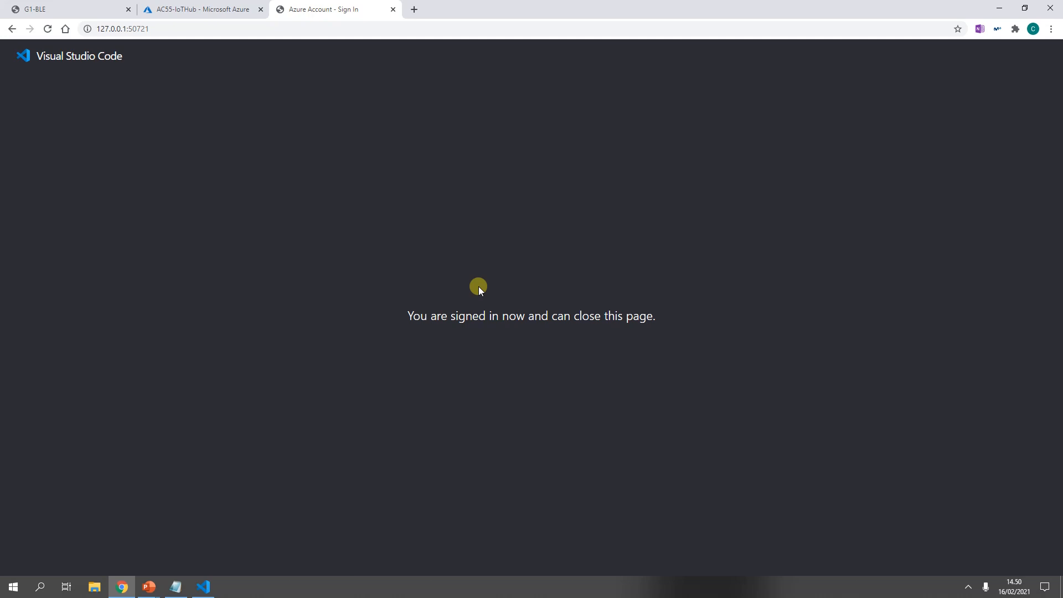
pyautogui.hotkey('alt', 'Tab')
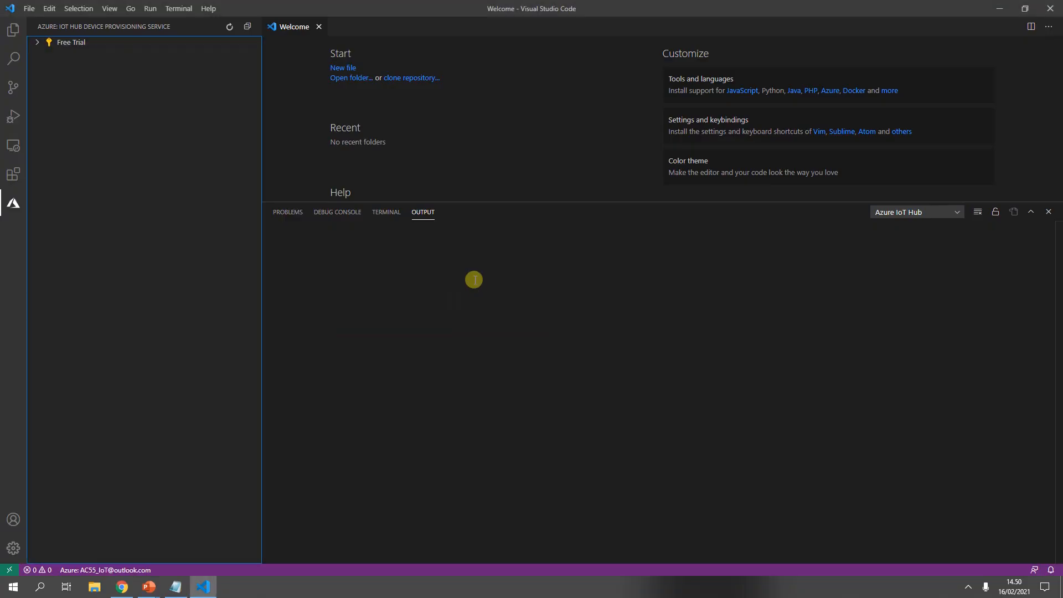
pyautogui.click(56, 44)
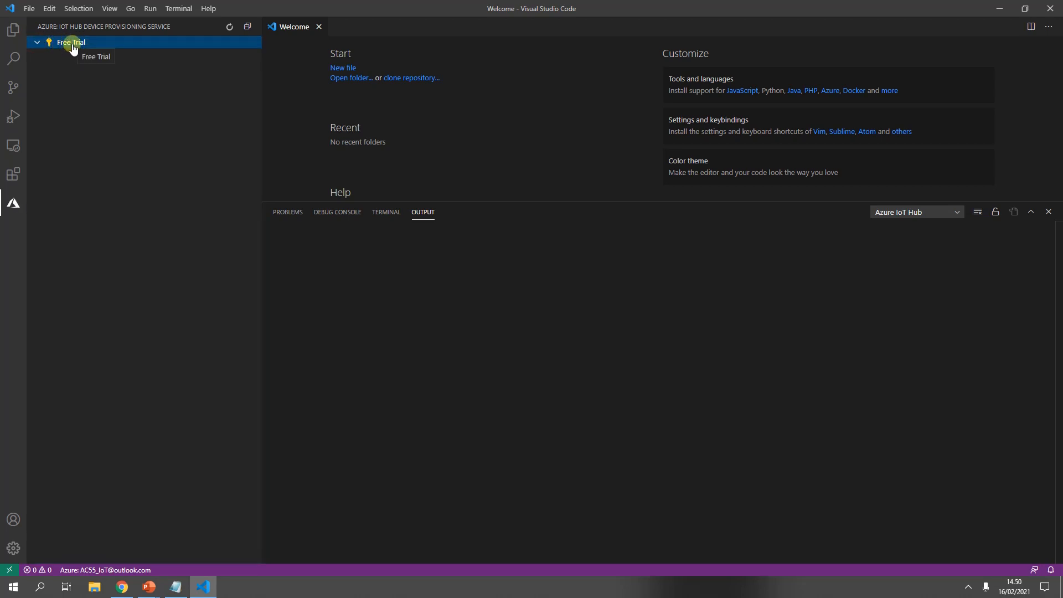
# Search the extension marketplace for azure acc and azure iot hub, and view the Azure Account and Azure IoT Hub extension pages.
pyautogui.click(17, 34)
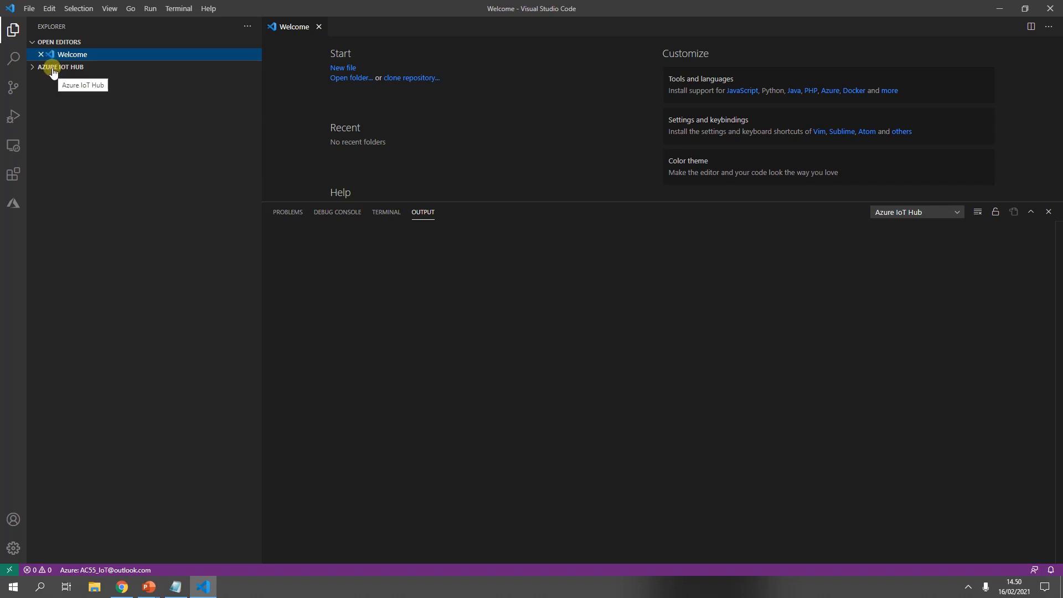
pyautogui.click(14, 176)
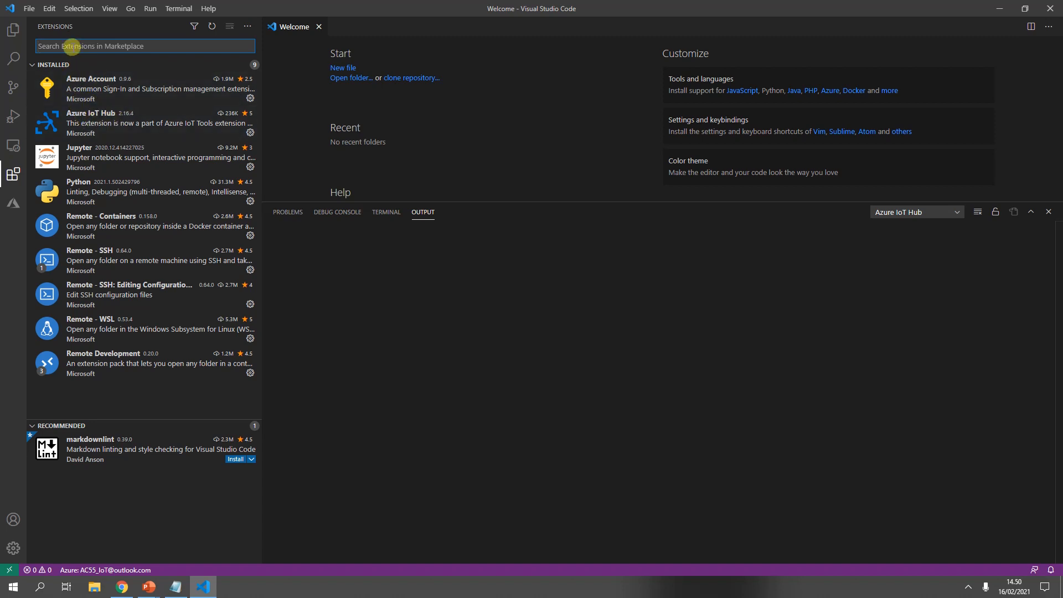
pyautogui.write('re acc')
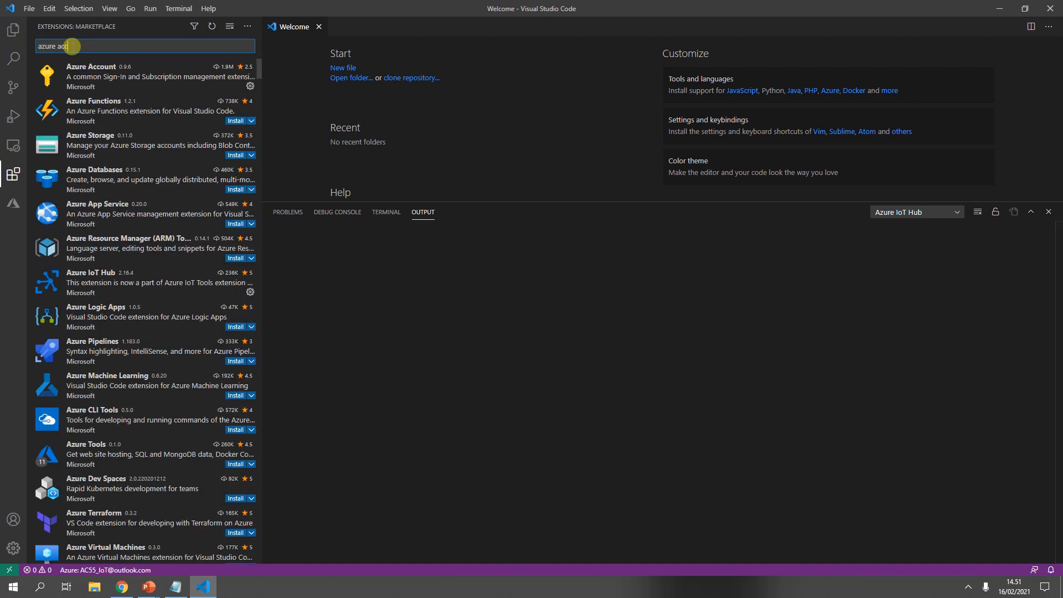
pyautogui.click(72, 76)
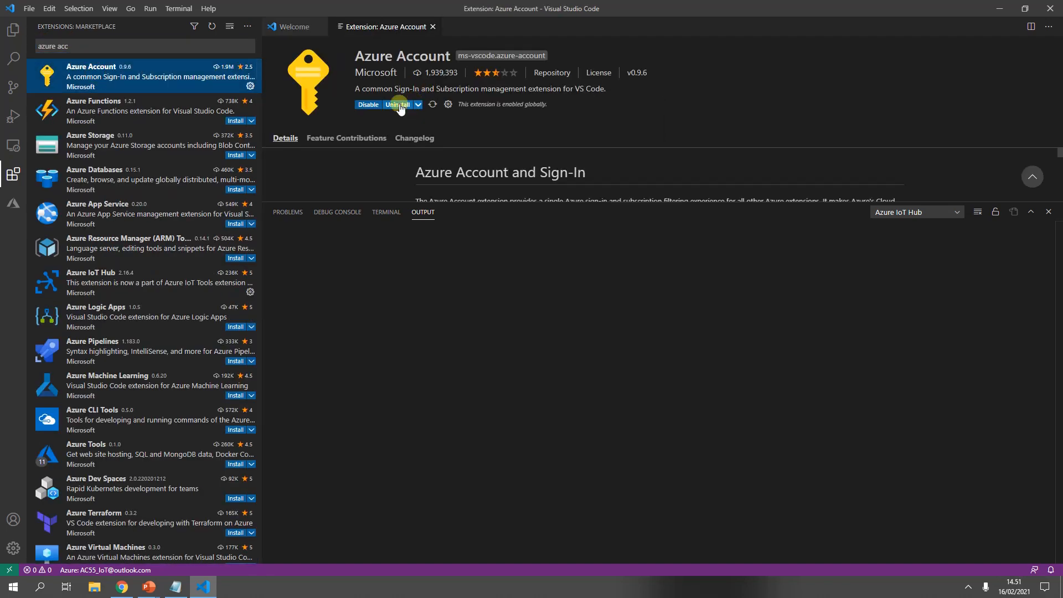
pyautogui.click(116, 45)
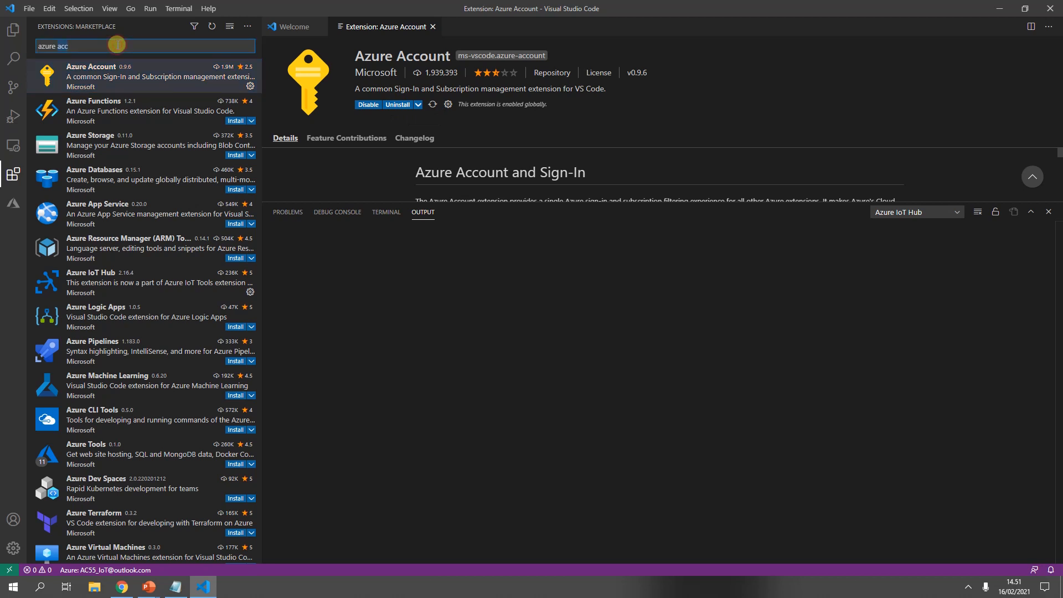
pyautogui.press('BackSpace')
pyautogui.press('BackSpace')
pyautogui.press('BackSpace')
pyautogui.write('iot hub')
pyautogui.click(111, 80)
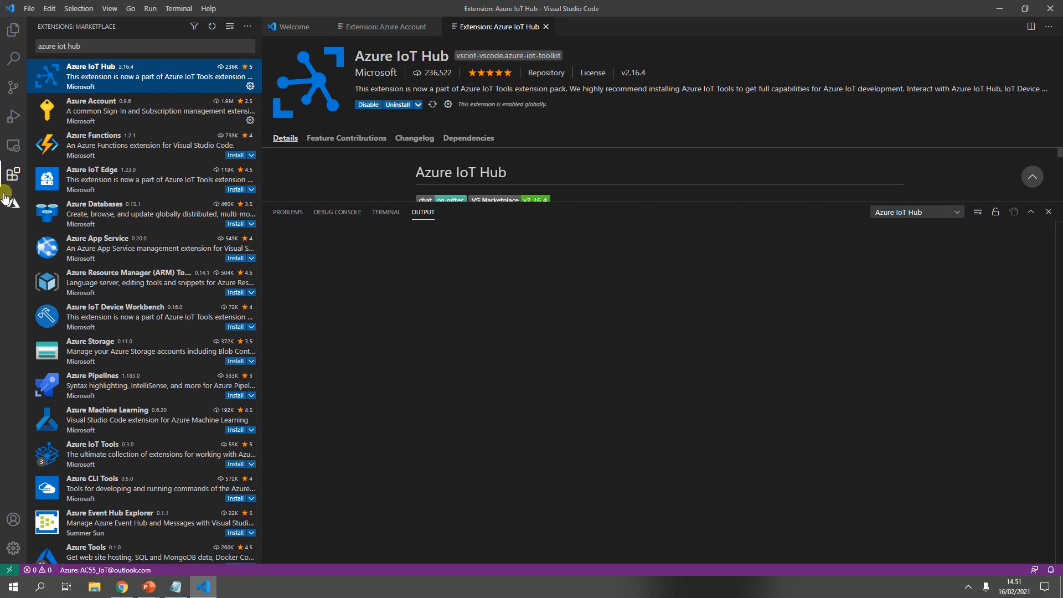
# Select AC55-IoTHub under the Free Trial subscription as the active Azure IoT Hub in the explorer.
pyautogui.click(11, 35)
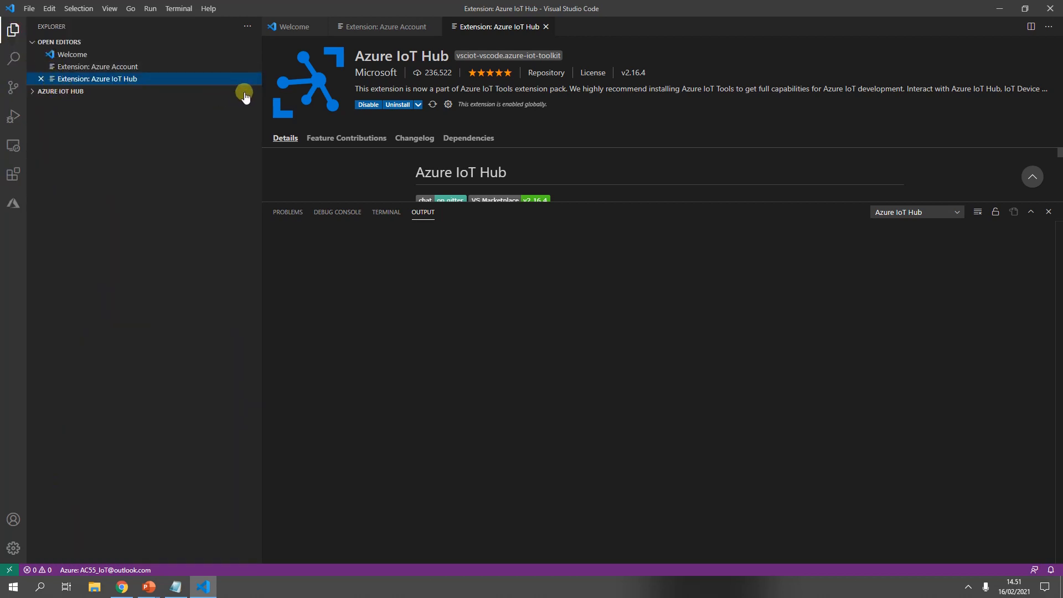
pyautogui.click(78, 91)
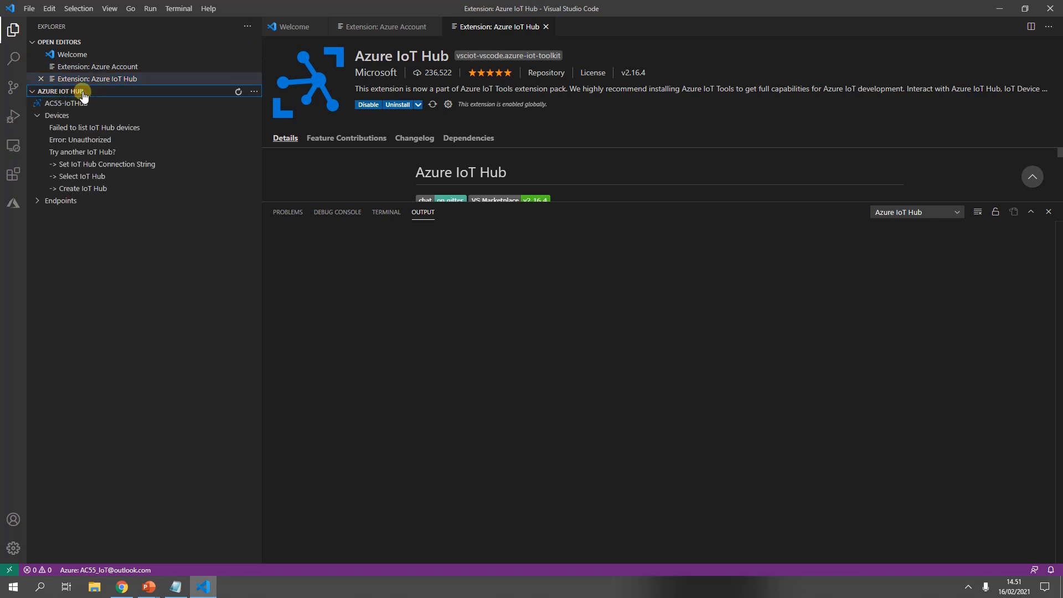
pyautogui.click(255, 92)
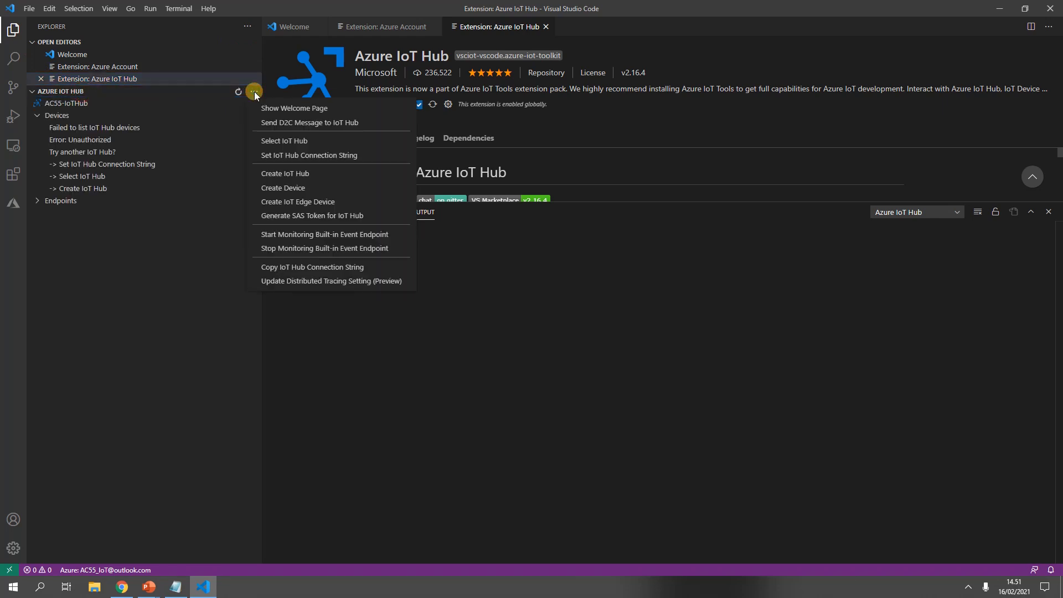
pyautogui.click(271, 143)
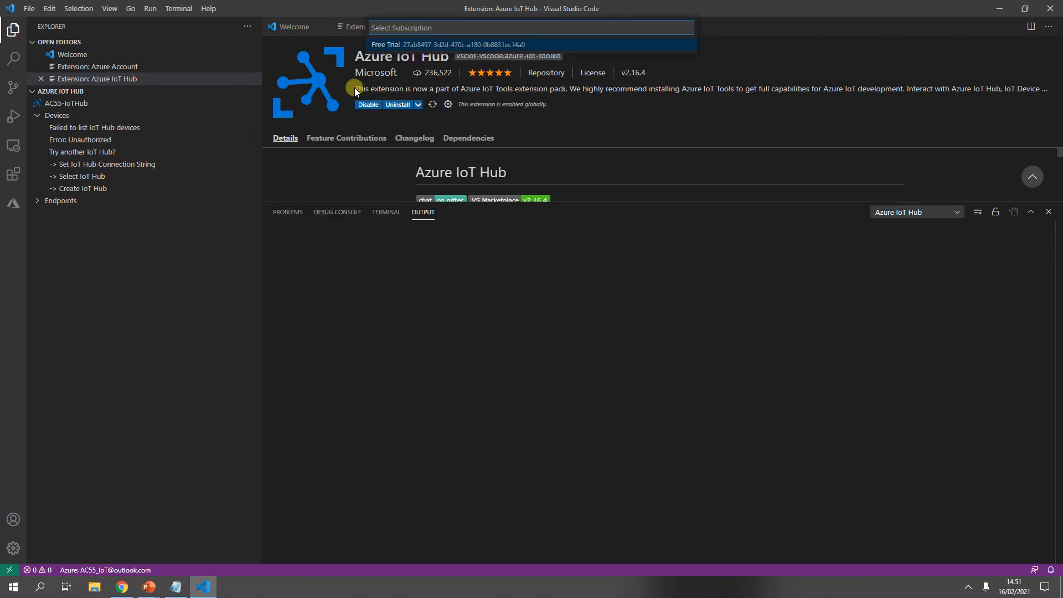
pyautogui.click(384, 47)
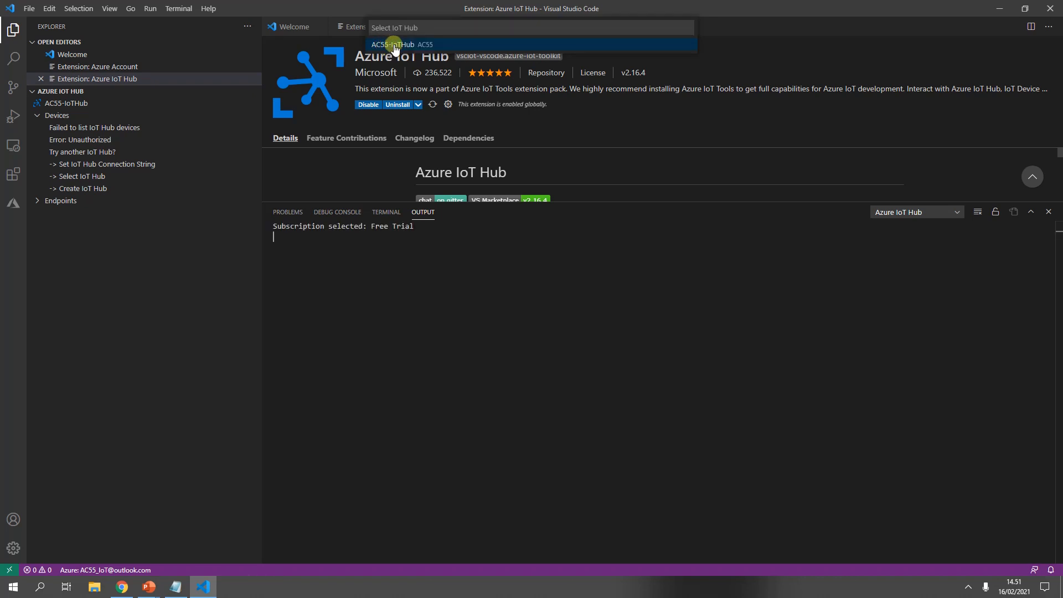
pyautogui.click(394, 47)
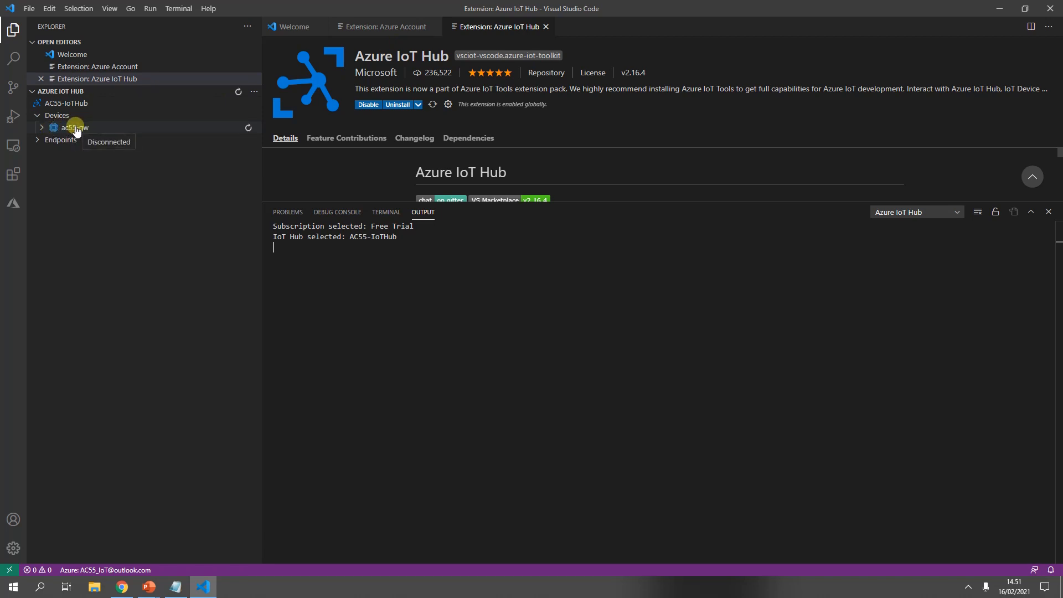
# Set the IoT Hub connection string by pasting the iothubowner connection string, including its access key, from the Notepad notes.
pyautogui.click(254, 92)
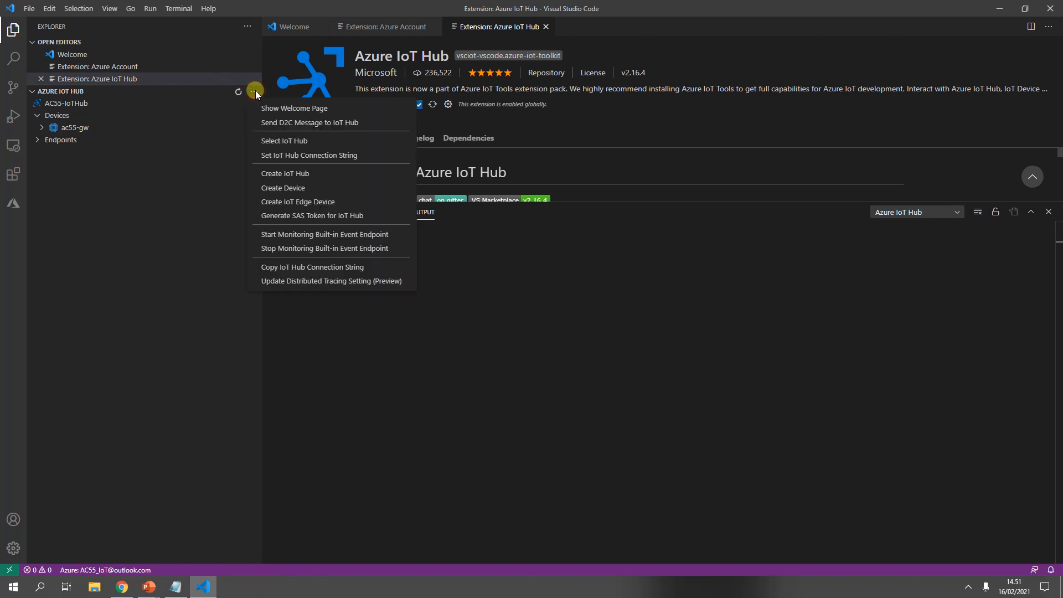
pyautogui.click(282, 157)
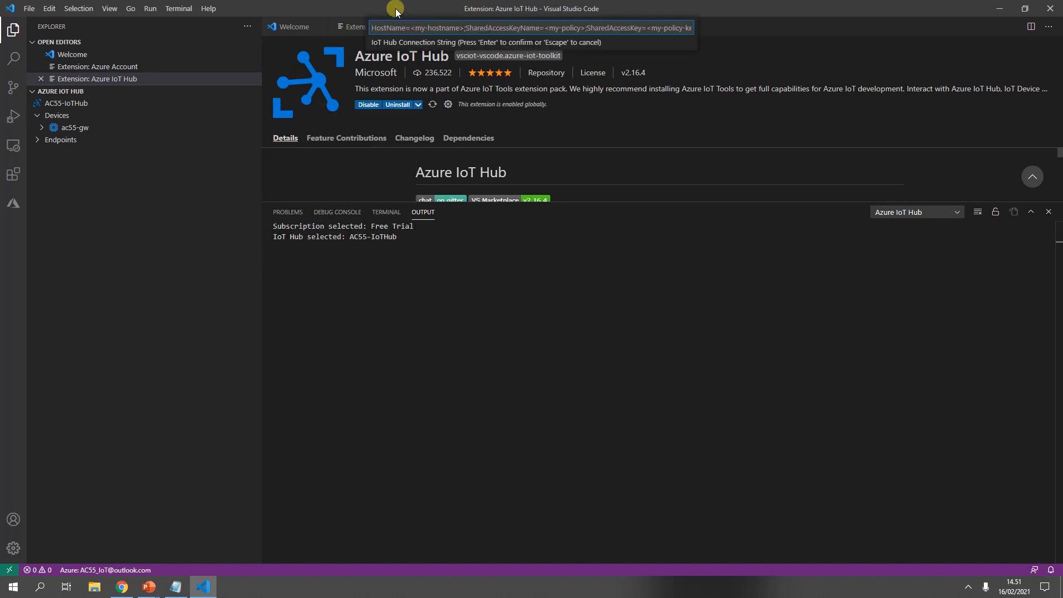
pyautogui.hotkey('alt', 'Tab')
pyautogui.hotkey('alt', 'Tab')
pyautogui.hotkey('alt', 'Tab')
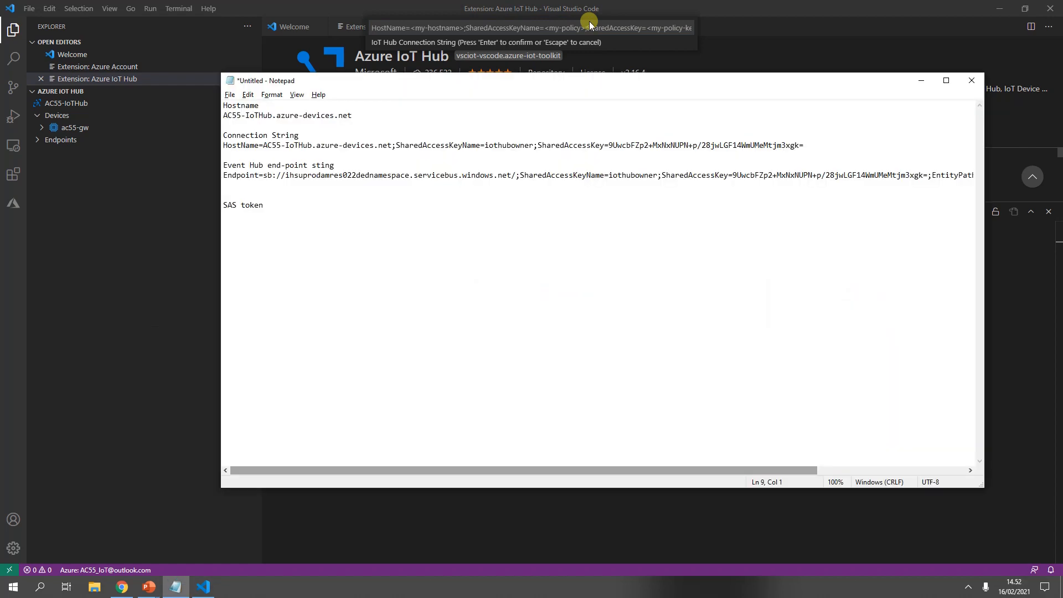
pyautogui.press('Up')
pyautogui.press('Up')
pyautogui.press('Up')
pyautogui.press('Up')
pyautogui.hotkey('shift', 'Down')
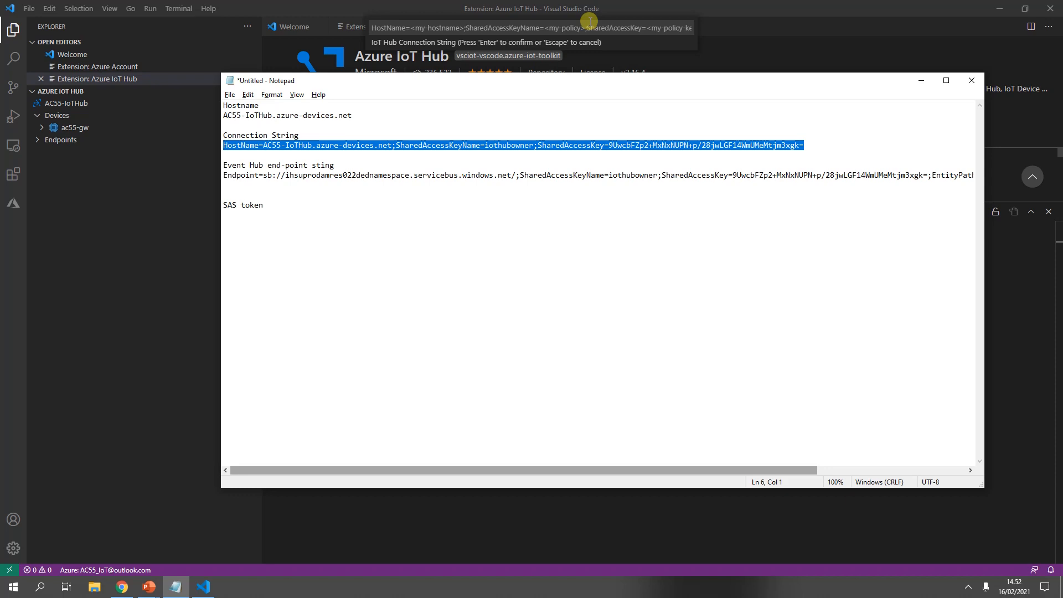
pyautogui.hotkey('ctrl', 'c')
pyautogui.hotkey('alt', 'Tab')
pyautogui.hotkey('ctrl', 'v')
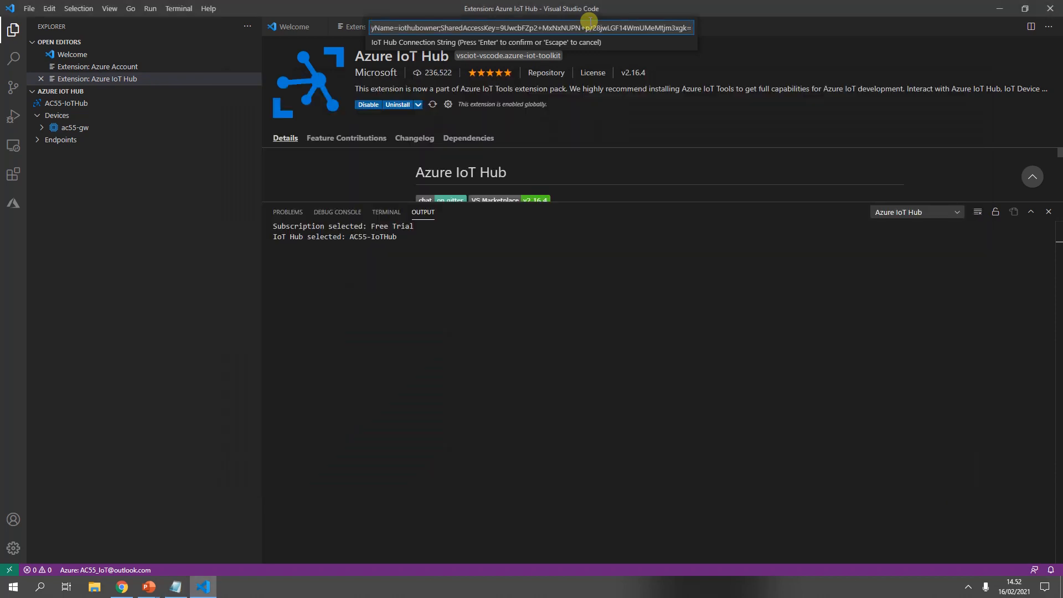
pyautogui.press('Return')
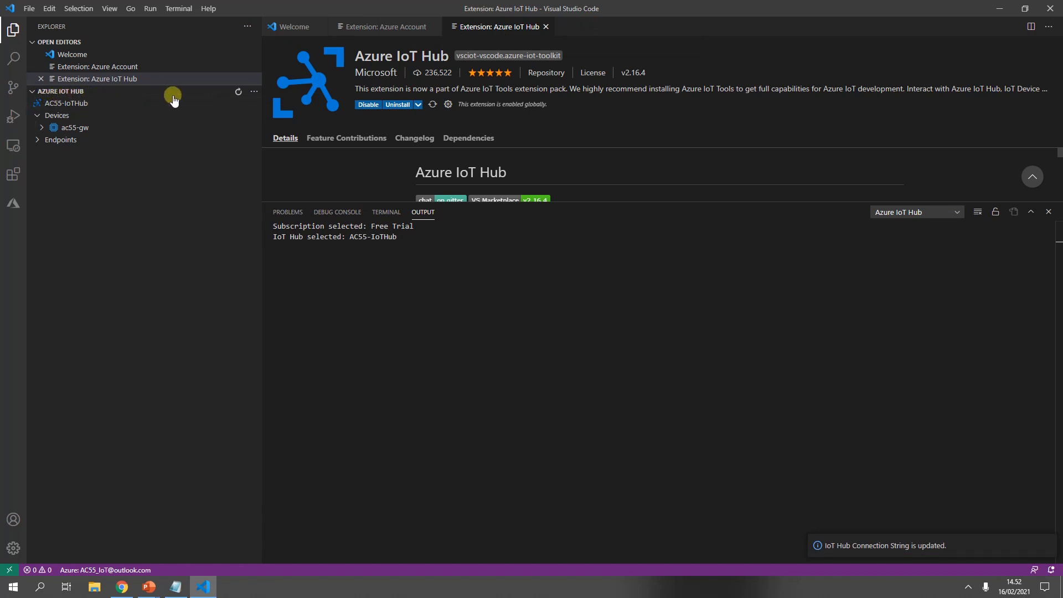
# Generate a SAS token for the ac55-gw device with an expiration time of 168 hours.
pyautogui.rightClick(73, 131)
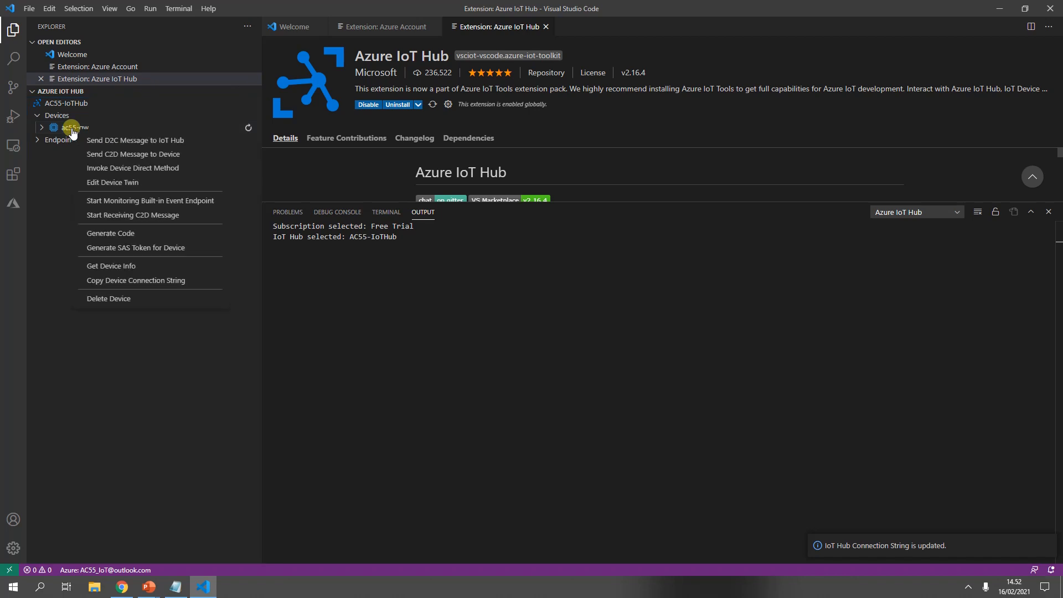
pyautogui.click(130, 250)
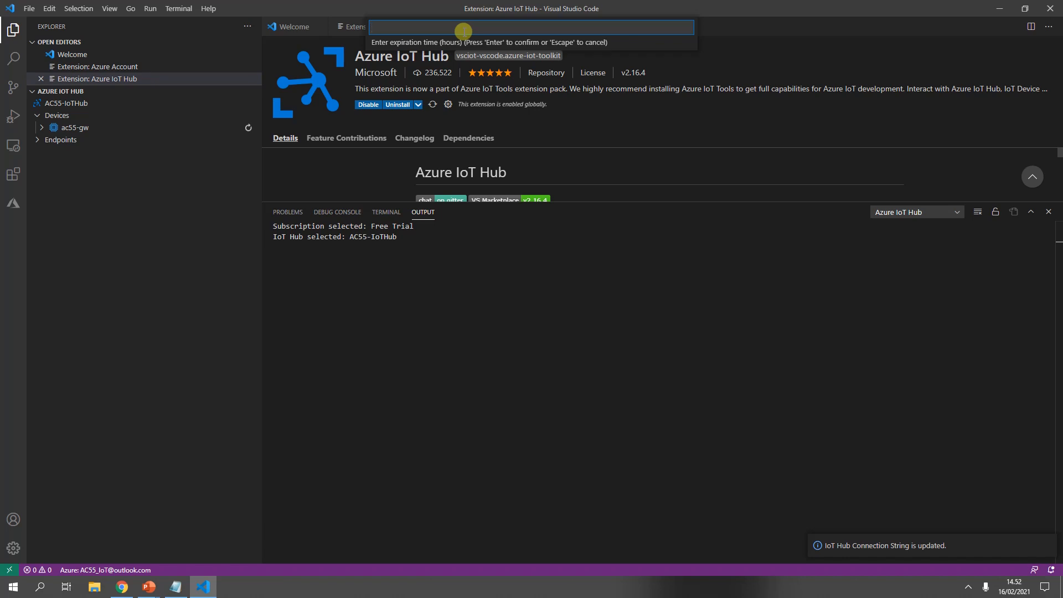
pyautogui.write('168')
pyautogui.press('Return')
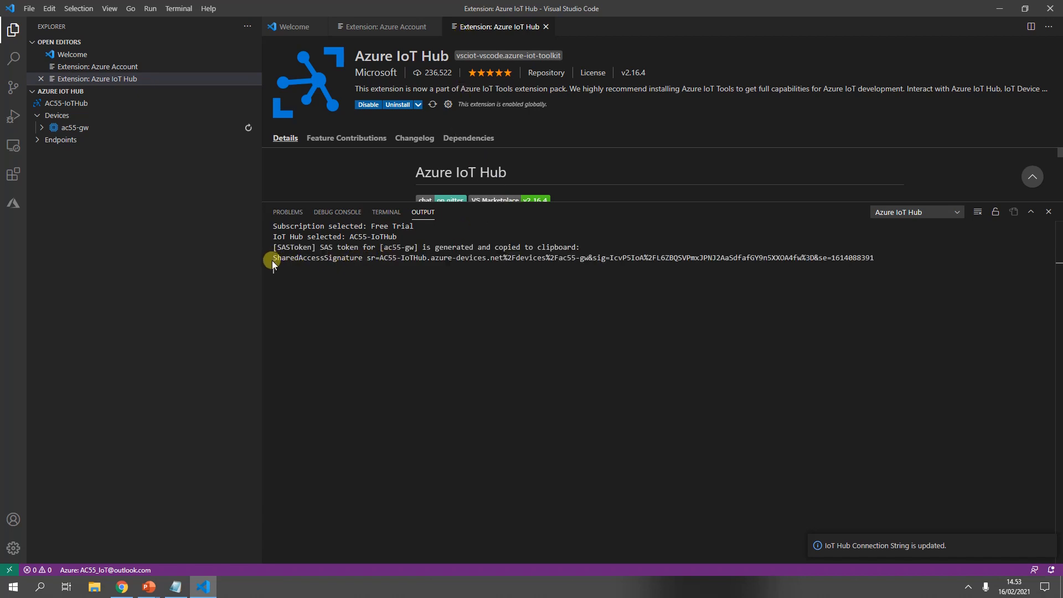
# Paste the generated device SAS token into the Notepad notes beneath the SAS token heading, followed by a new line.
pyautogui.moveTo(273, 260); pyautogui.dragTo(875, 259)
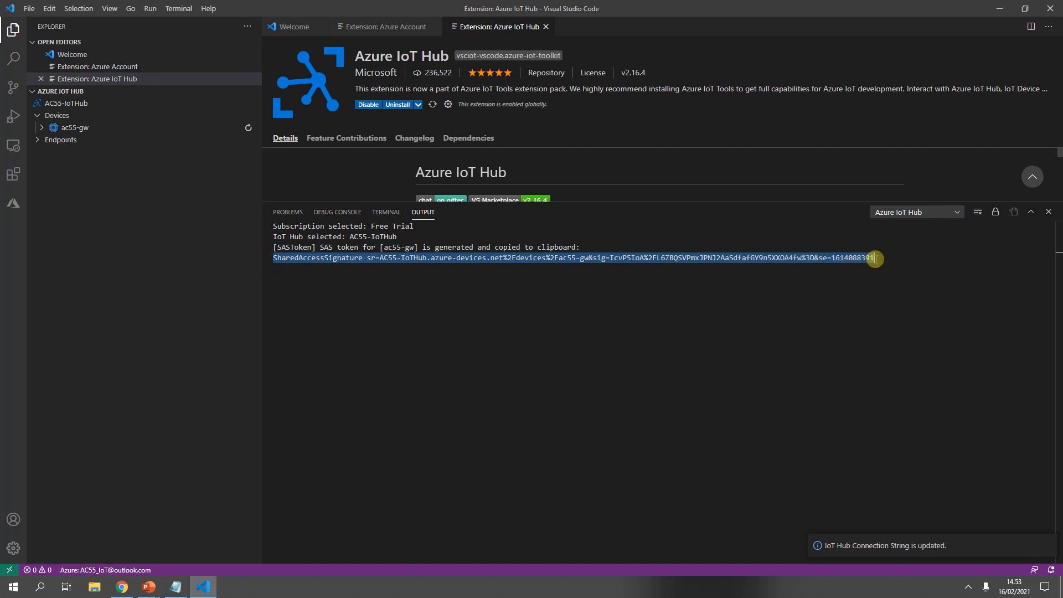
pyautogui.hotkey('alt', 'Tab')
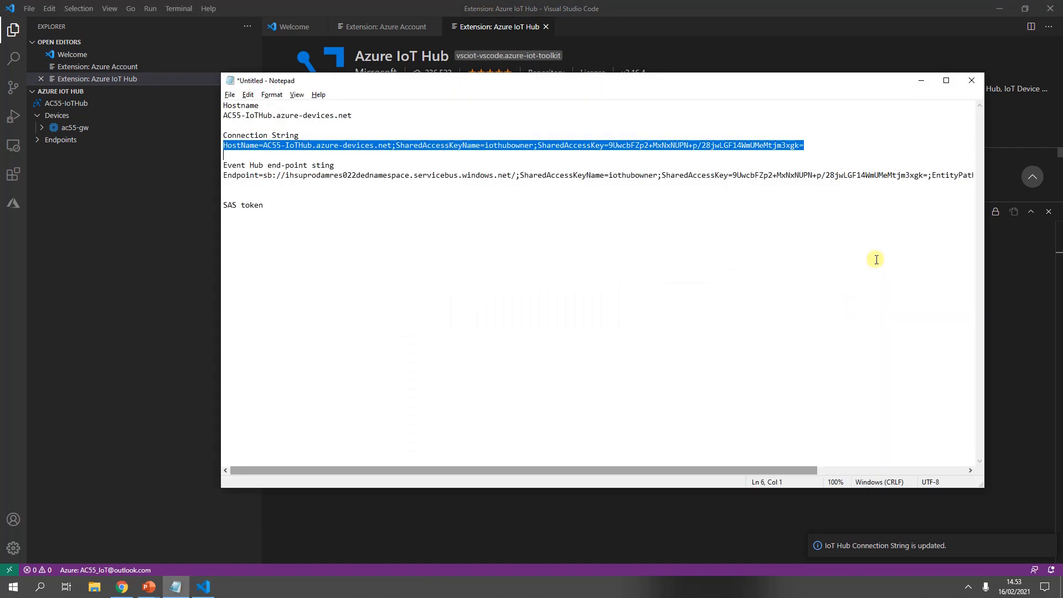
pyautogui.press('Down')
pyautogui.press('Down')
pyautogui.press('Down')
pyautogui.press('Down')
pyautogui.press('Down')
pyautogui.press('Down')
pyautogui.press('Down')
pyautogui.hotkey('ctrl', 'v')
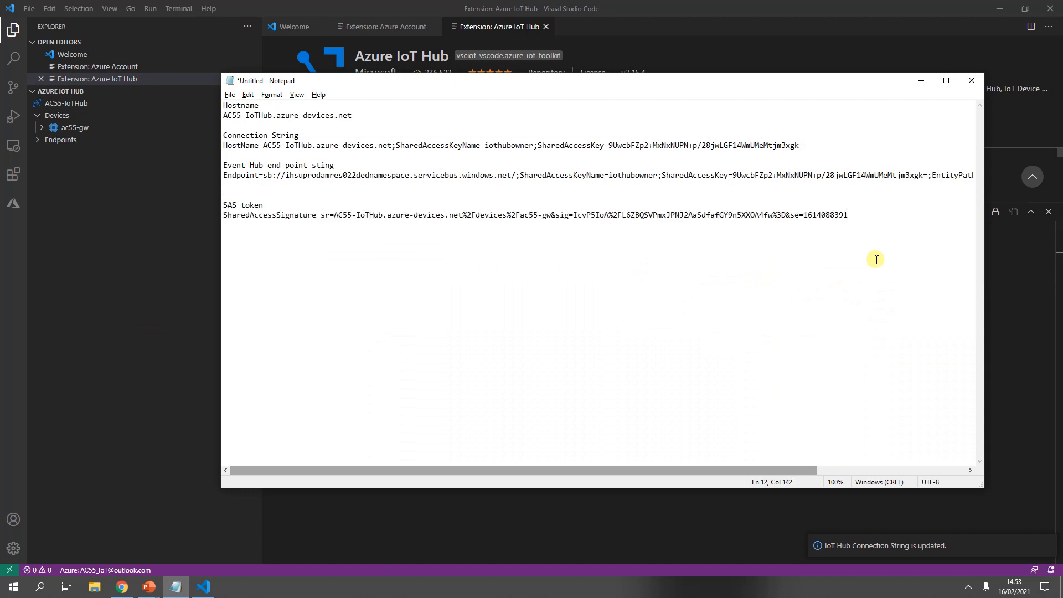
pyautogui.press('Return')
pyautogui.hotkey('alt', 'Tab')
pyautogui.hotkey('alt', 'Tab')
pyautogui.hotkey('alt', 'Tab')
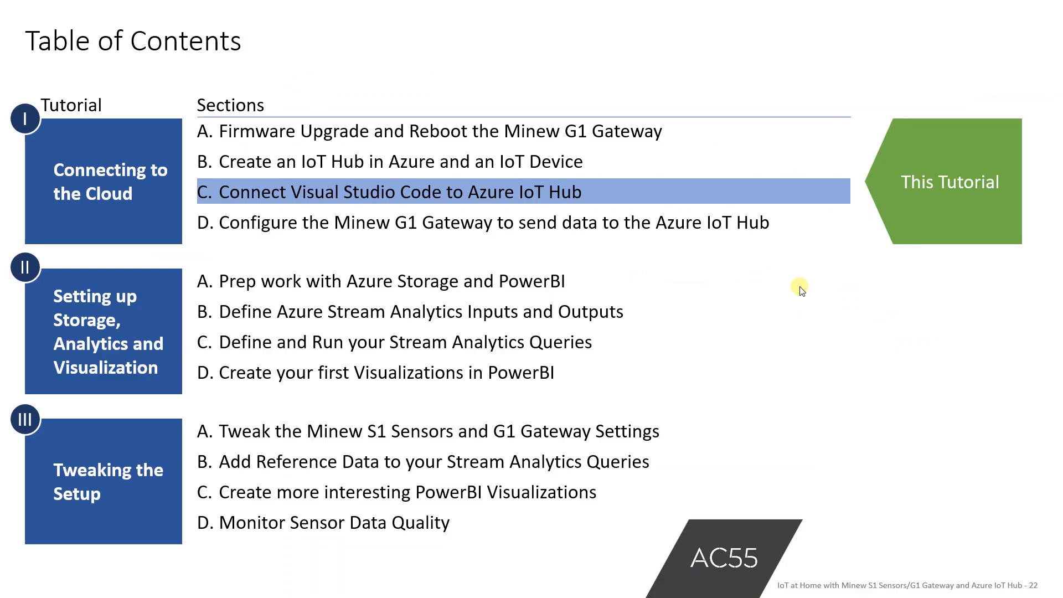
pyautogui.press('Right')
pyautogui.press('Right')
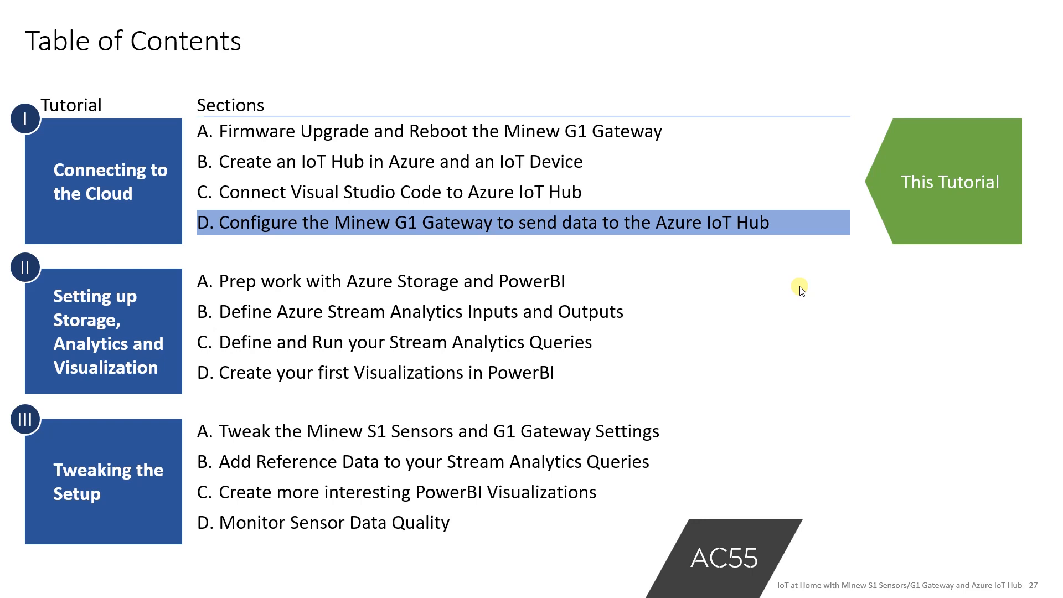
# Switch to the gateway login page in Chrome, log in as admin without a password, and show the Service settings.
pyautogui.hotkey('alt', 'Tab')
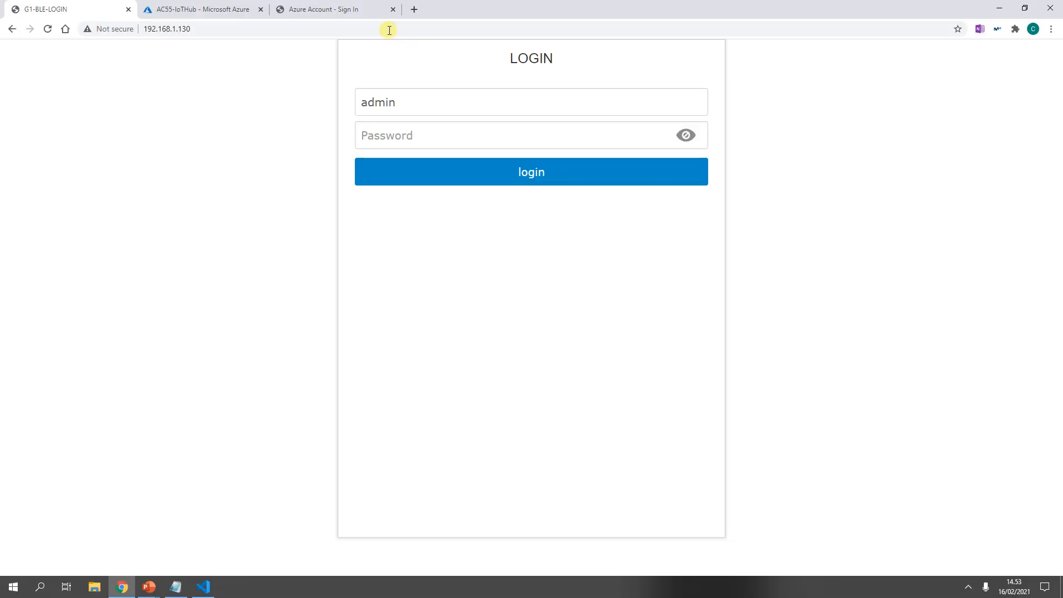
pyautogui.click(540, 172)
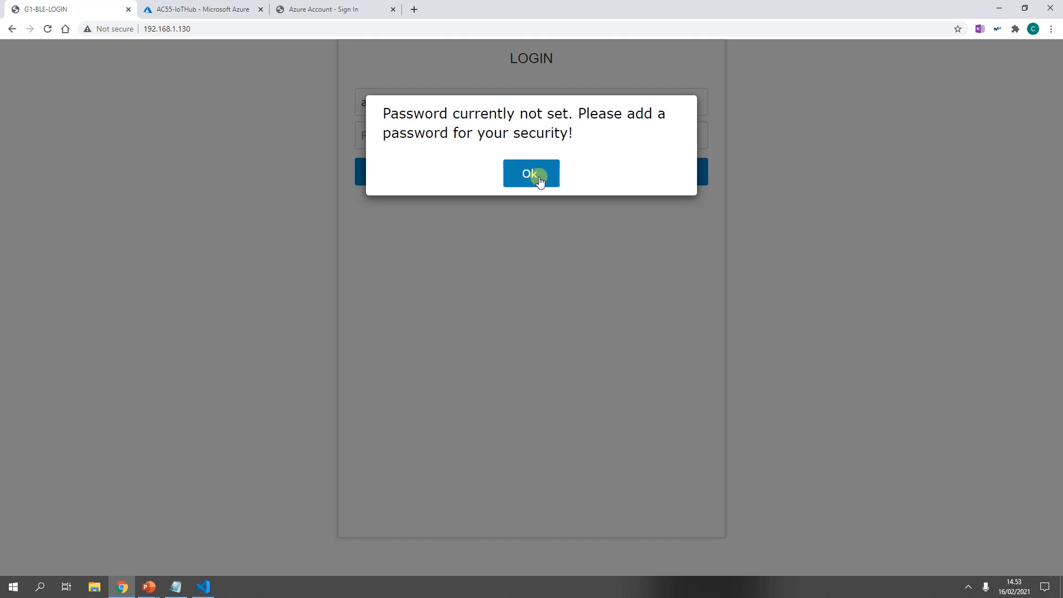
pyautogui.click(538, 176)
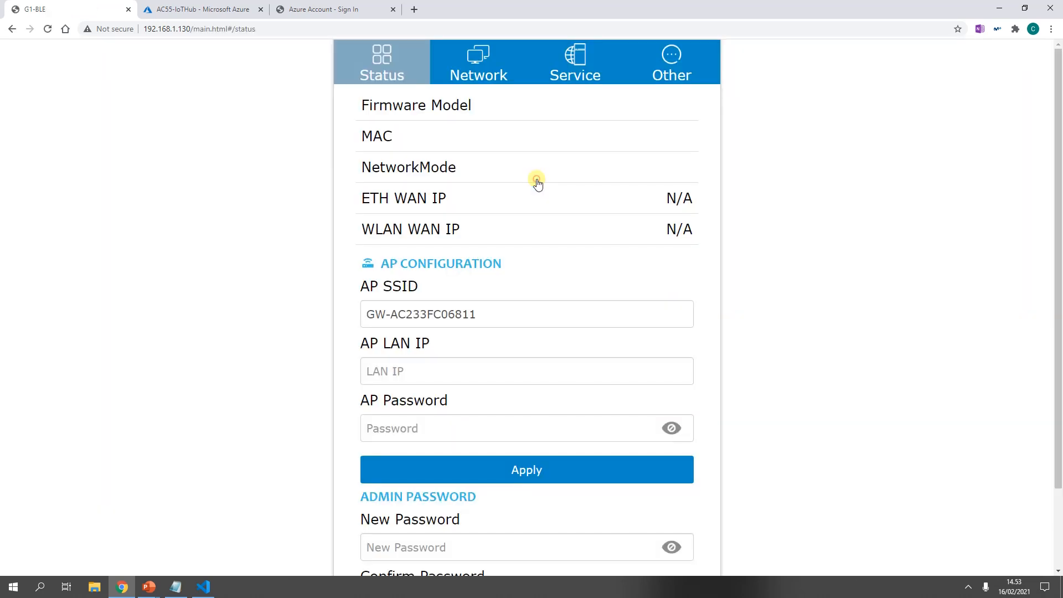
pyautogui.click(581, 64)
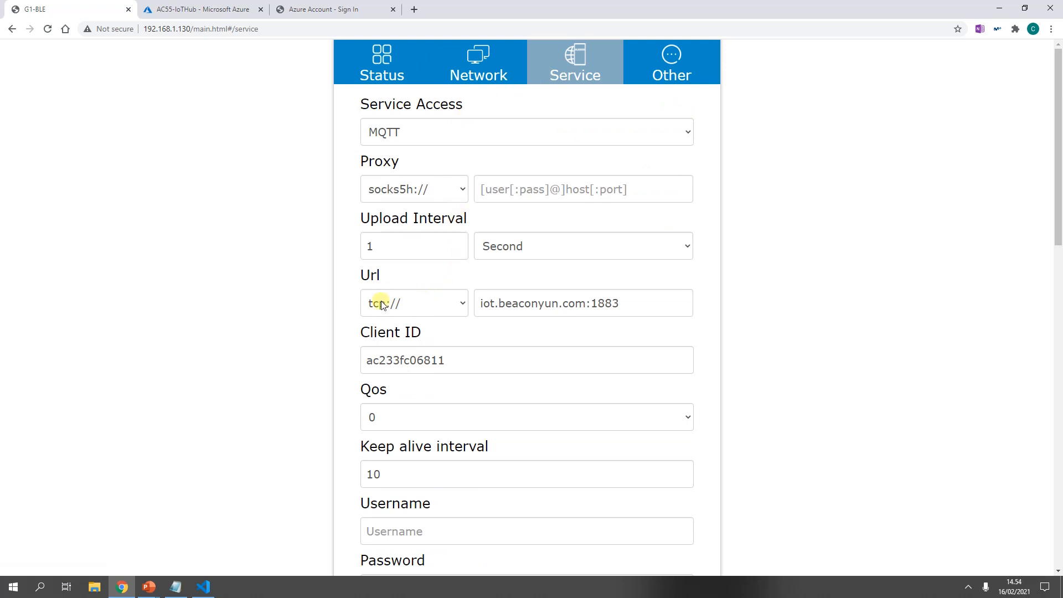
# Change the Url protocol to ssl:// and clear the existing server address beside it.
pyautogui.click(415, 306)
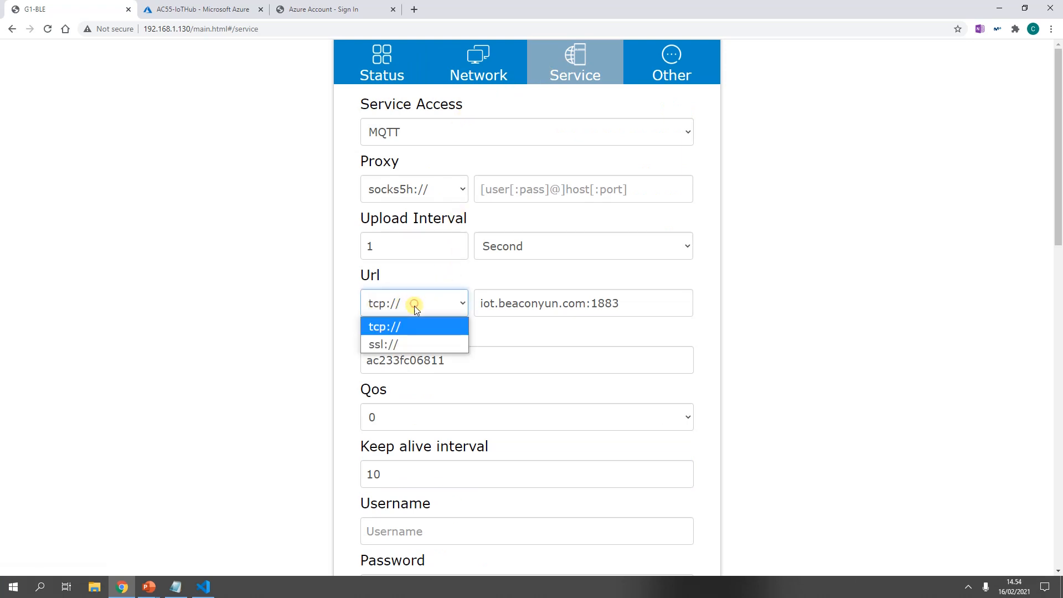
pyautogui.click(412, 347)
pyautogui.moveTo(631, 306); pyautogui.dragTo(453, 313)
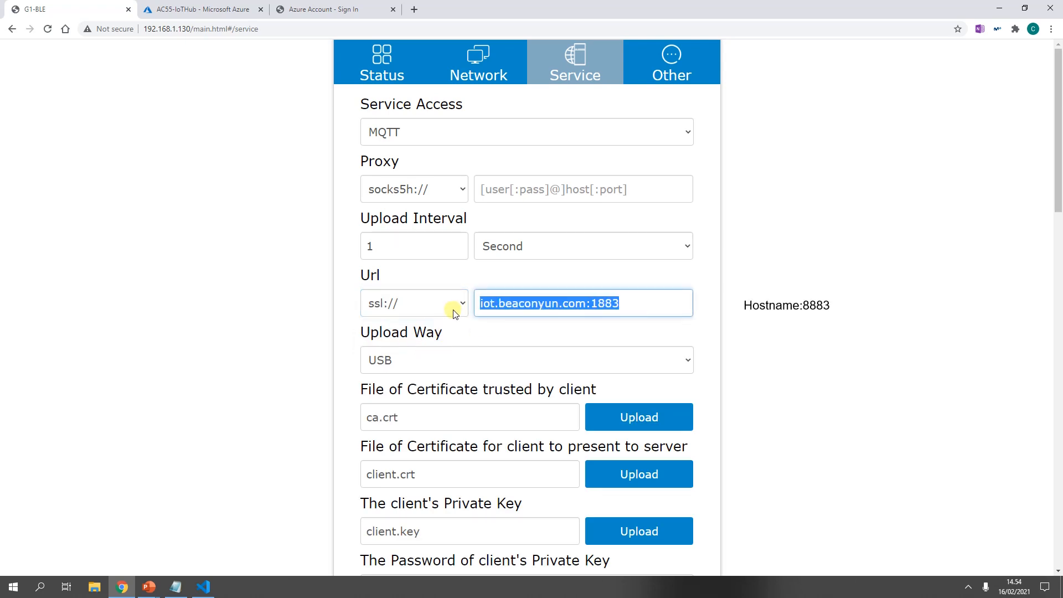
pyautogui.press('BackSpace')
# Copy the IoT Hub hostname from the Notepad notes into the Url address and append the port, giving AC55-IoTHub.azure-devices.net:8883.
pyautogui.hotkey('alt', 'Tab')
pyautogui.hotkey('alt', 'Tab')
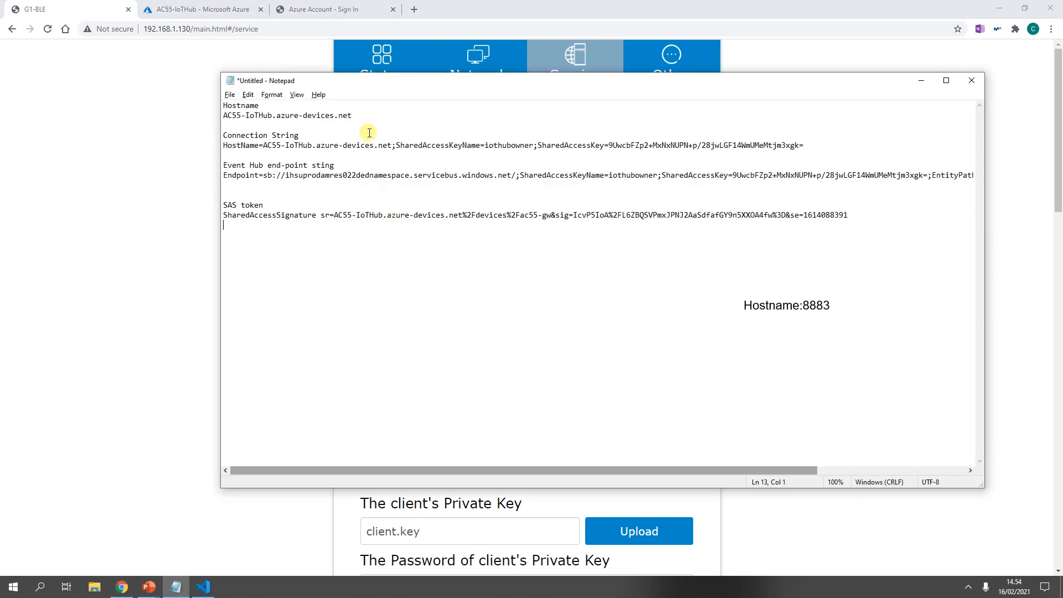
pyautogui.moveTo(367, 115); pyautogui.dragTo(218, 116)
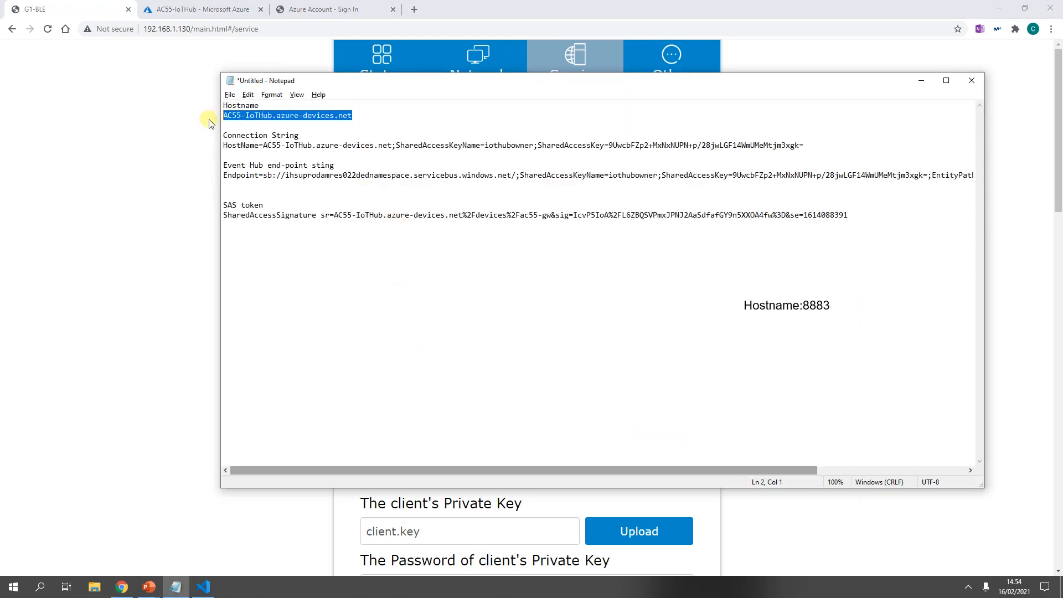
pyautogui.hotkey('ctrl', 'c')
pyautogui.hotkey('alt', 'Tab')
pyautogui.hotkey('ctrl', 'v')
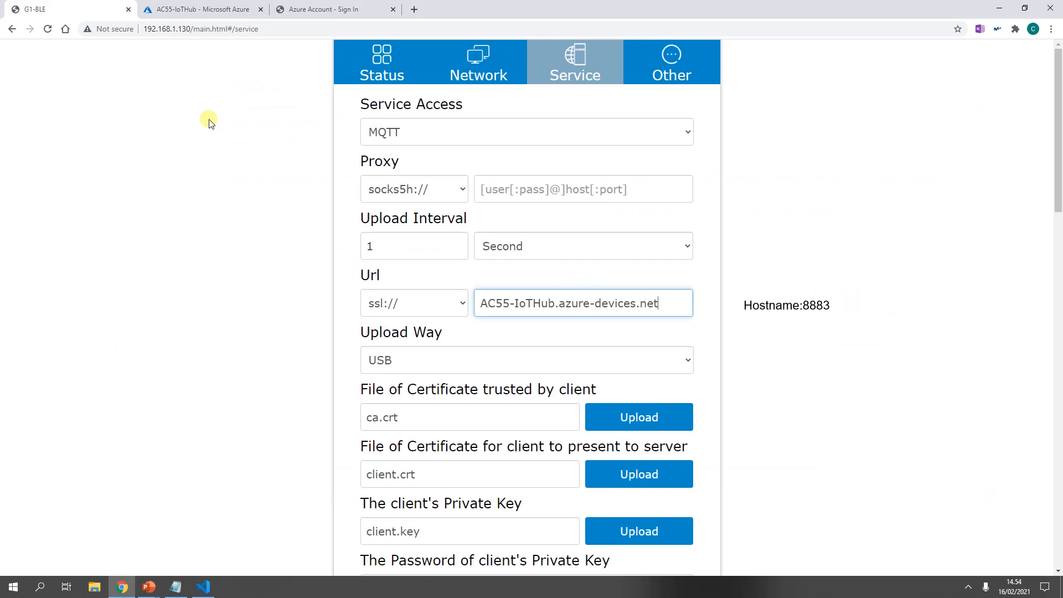
pyautogui.write(':883')
pyautogui.press('Left')
pyautogui.write('8')
pyautogui.press('Right')
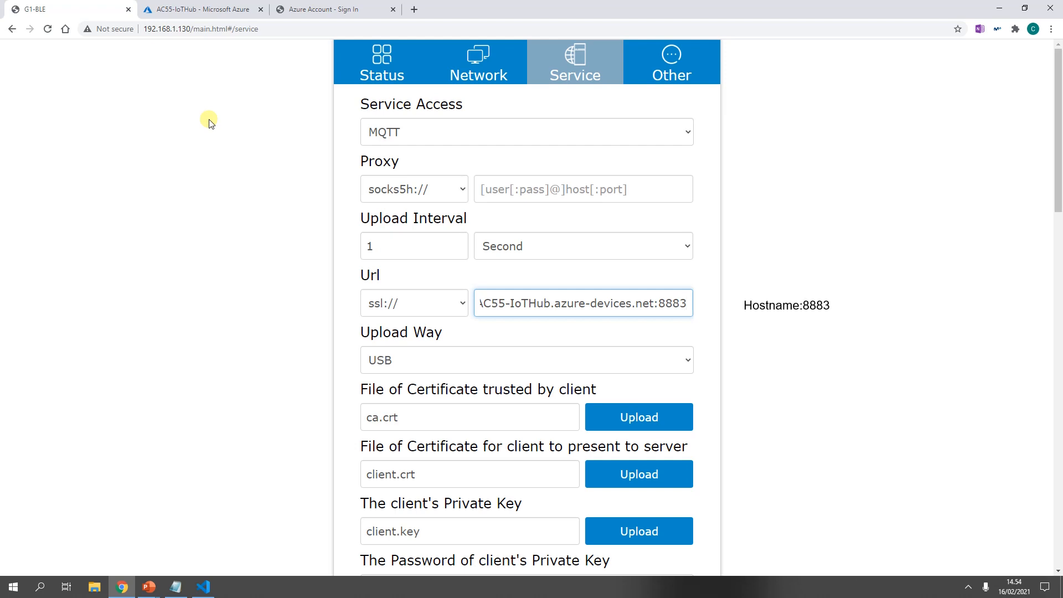
# Replace the gateway's MQTT Client ID with ac55-gw.
pyautogui.scroll(-1, 273, 275)
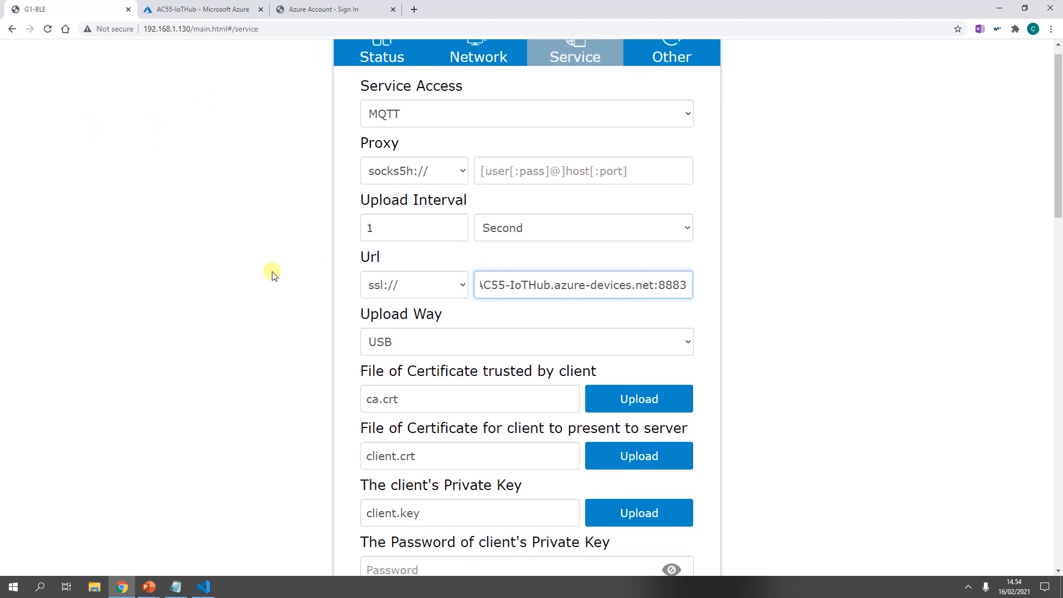
pyautogui.scroll(-3, 273, 275)
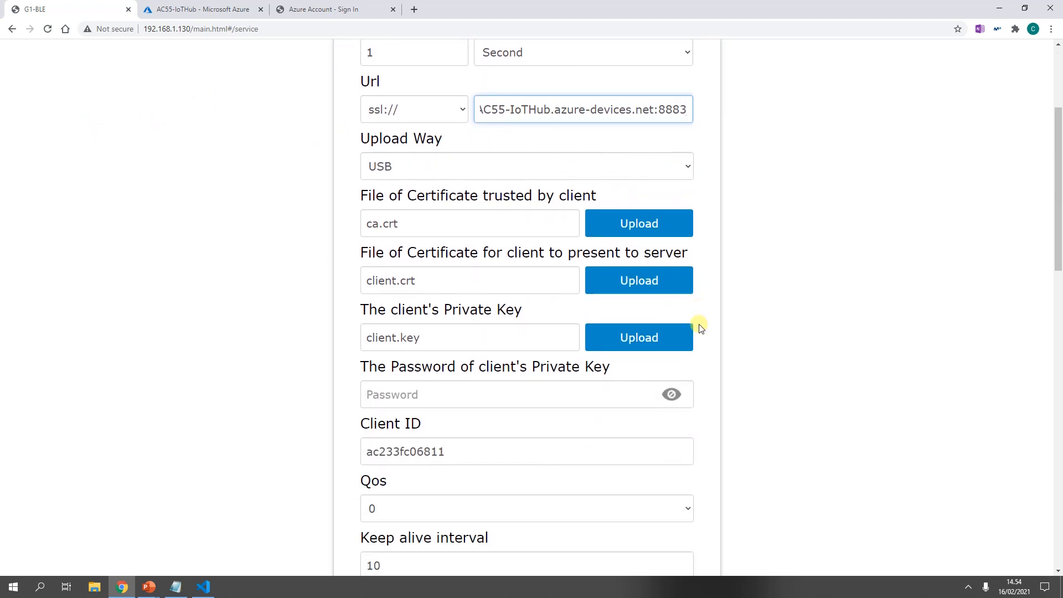
pyautogui.click(375, 453)
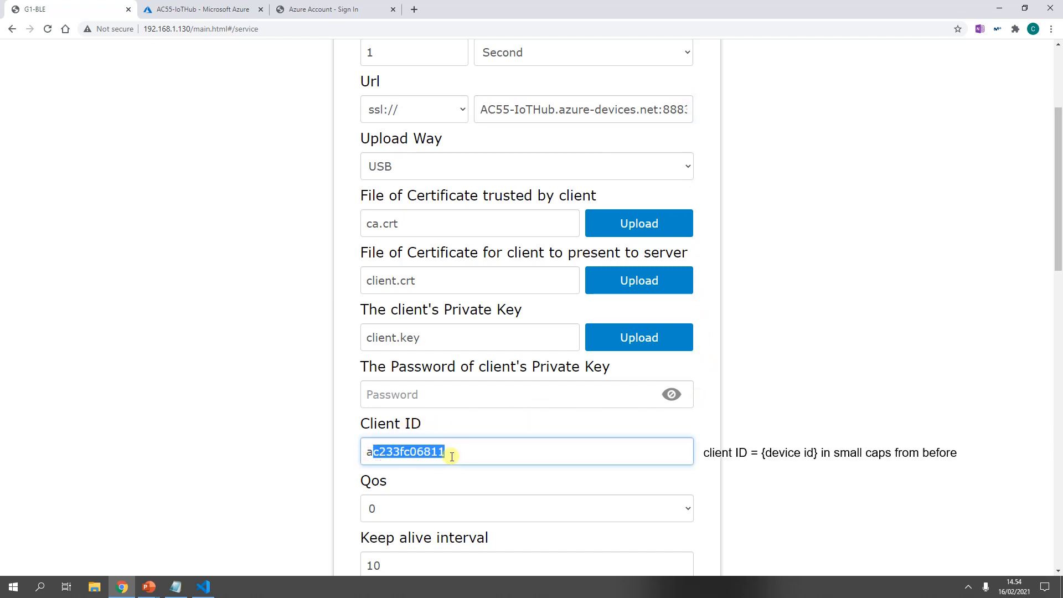
pyautogui.press('BackSpace')
pyautogui.press('BackSpace')
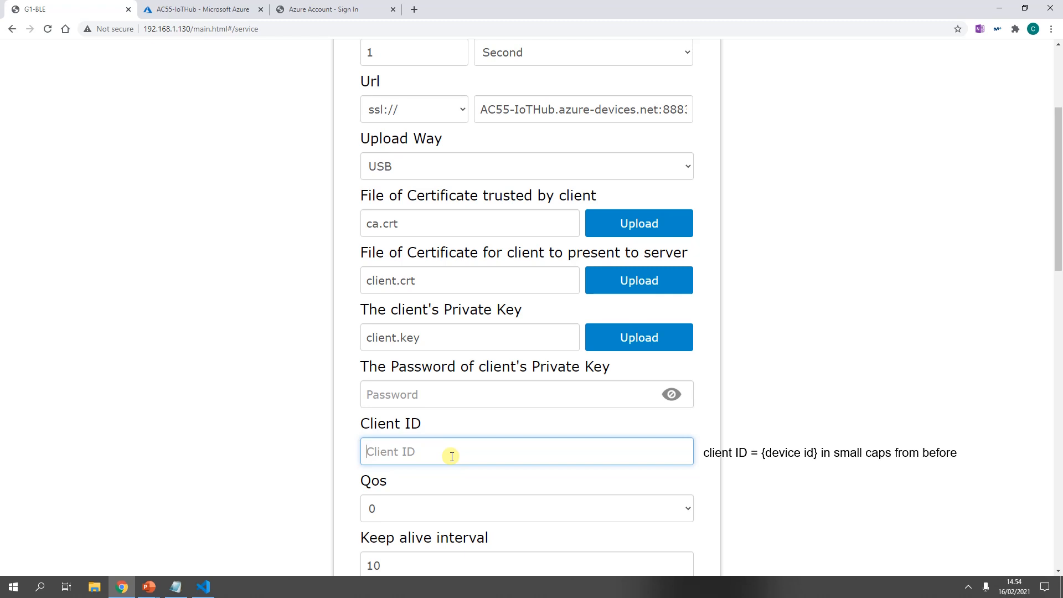
pyautogui.write('ac55-gw')
# Set the MQTT Username to AC55-IoTHub.azure-devices.net/ac55-gw, reusing the copied hostname.
pyautogui.scroll(-4, 453, 455)
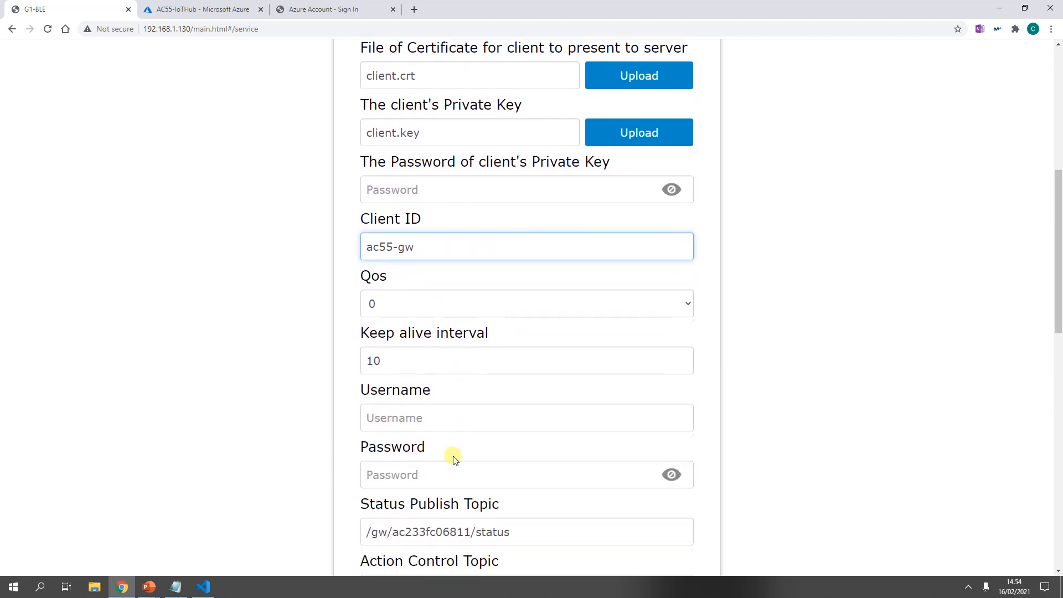
pyautogui.click(433, 415)
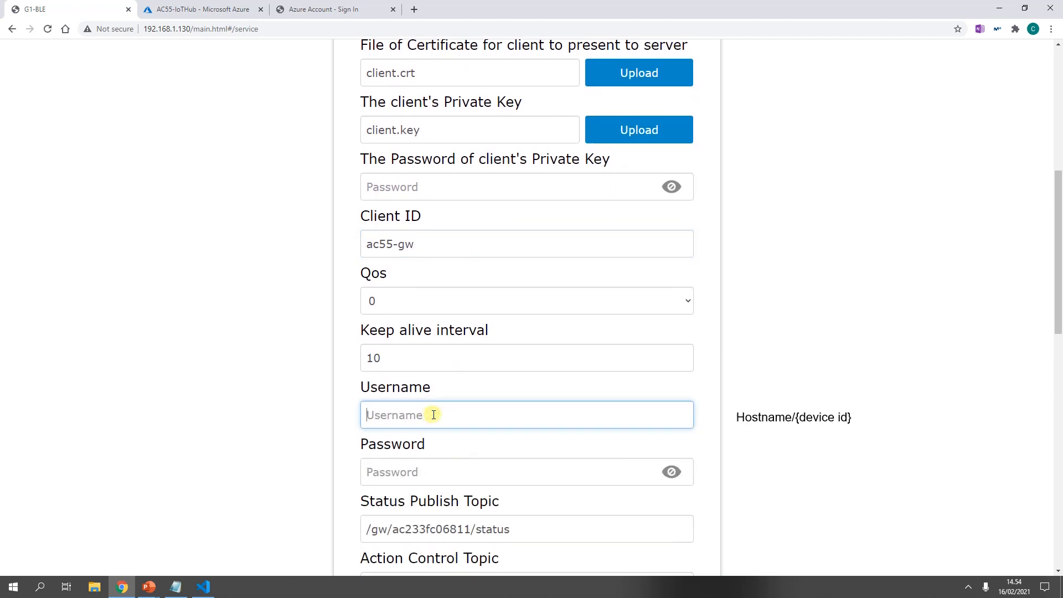
pyautogui.hotkey('ctrl', 'v')
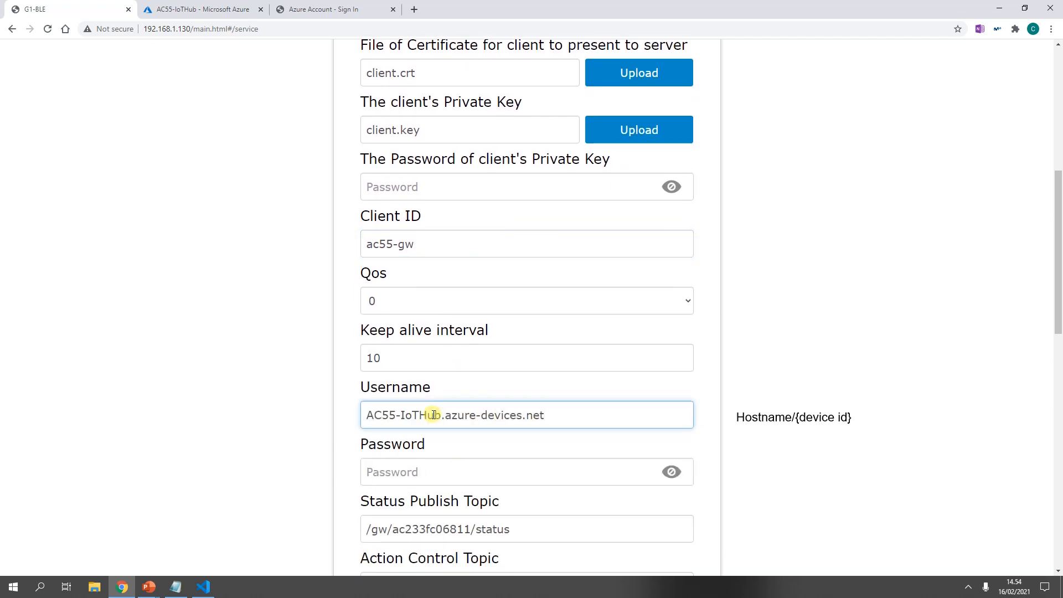
pyautogui.write('/ac55-gw')
pyautogui.press('Tab')
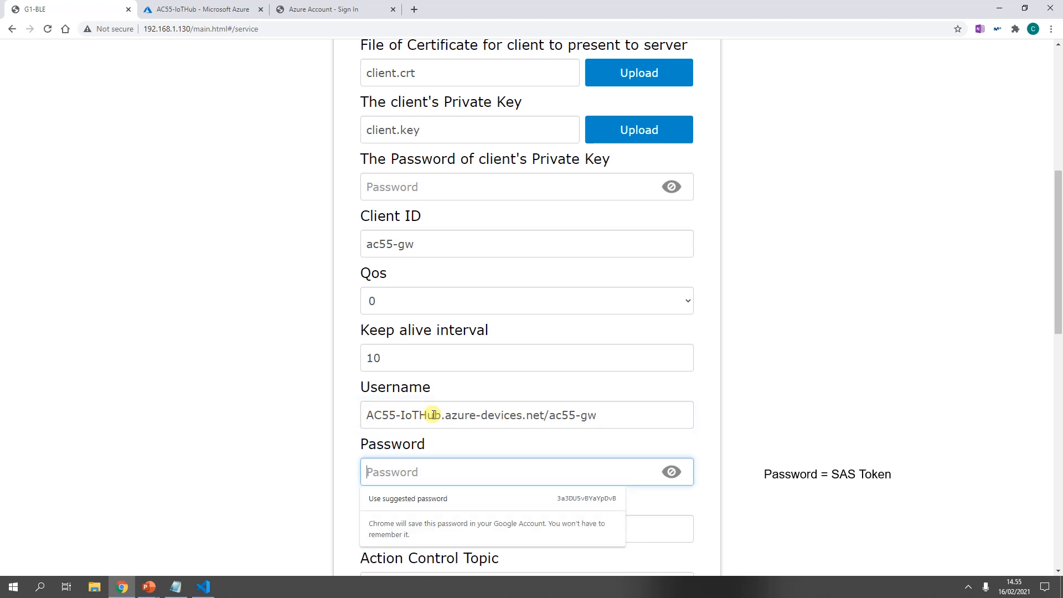
# Copy the SAS token from the Notepad notes and paste it as the gateway's MQTT Password.
pyautogui.hotkey('alt', 'Tab')
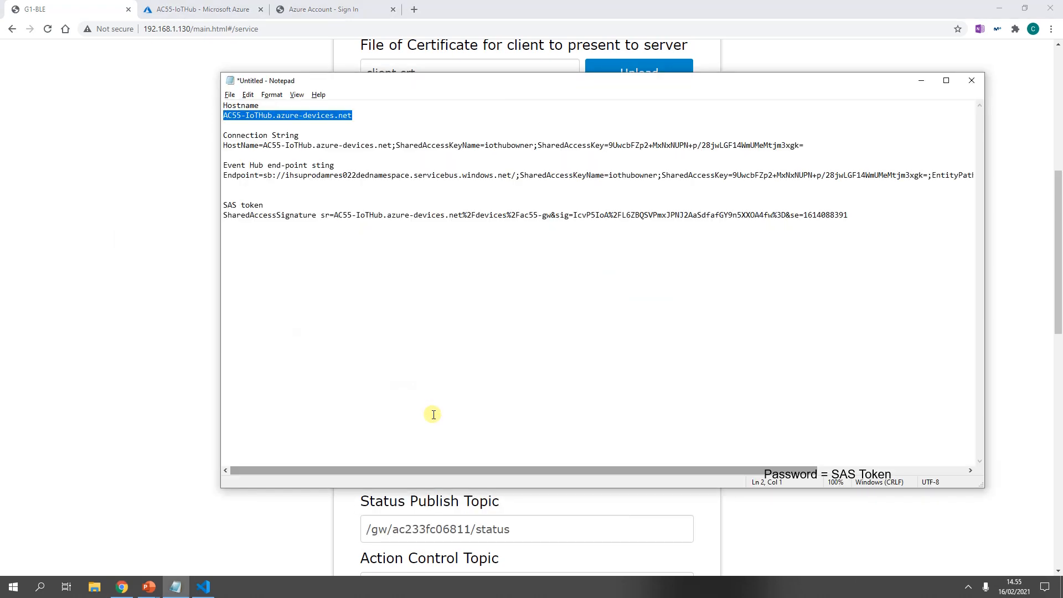
pyautogui.moveTo(879, 213); pyautogui.dragTo(223, 216)
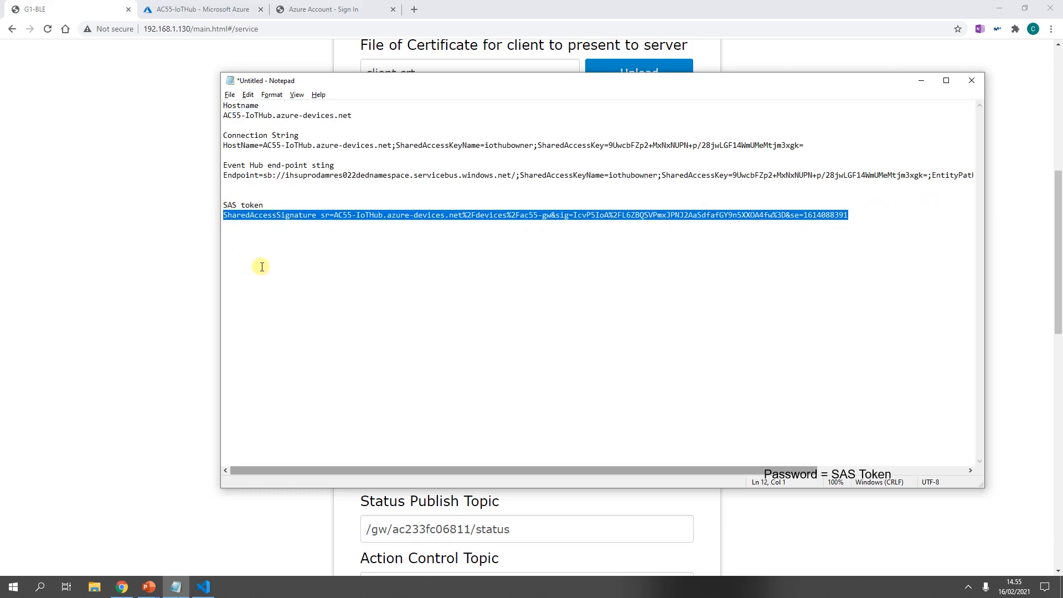
pyautogui.hotkey('alt', 'Tab')
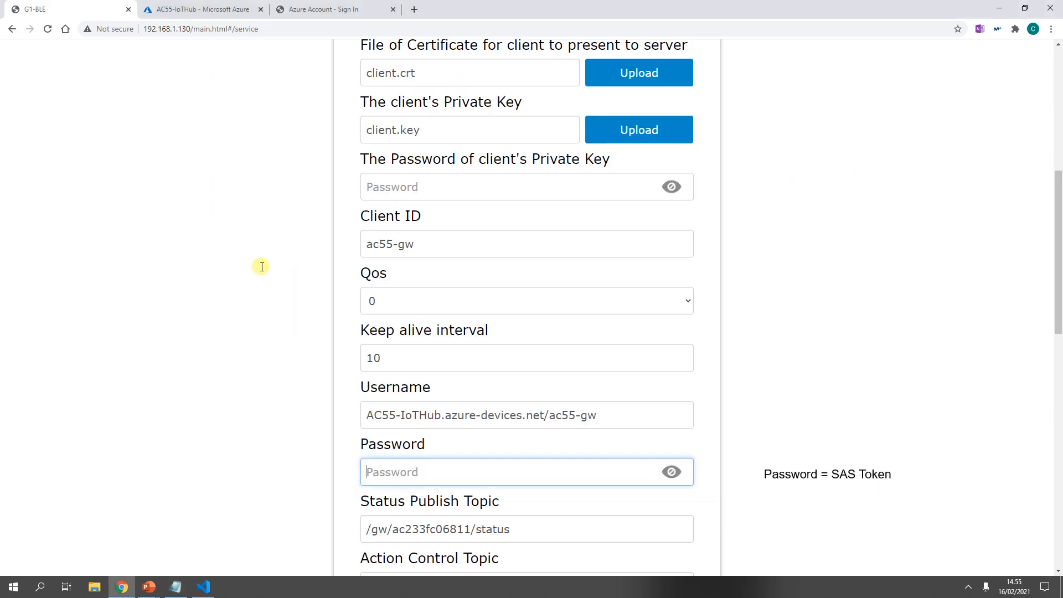
pyautogui.hotkey('ctrl', 'v')
pyautogui.press('Tab')
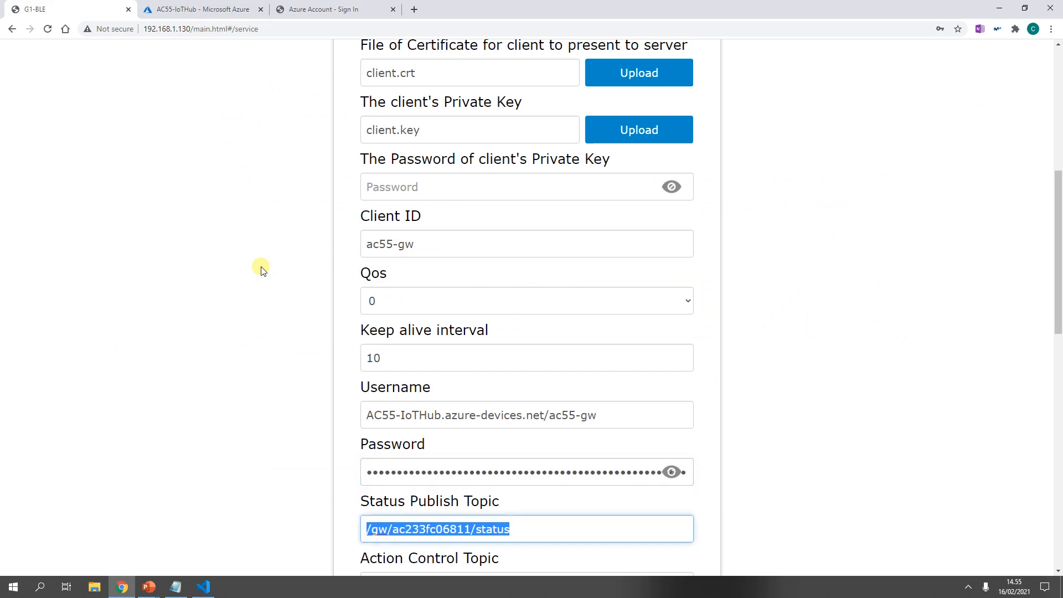
# Set the Status Publish Topic to devices/ac55-gw/messages/events/.
pyautogui.scroll(-3, 410, 304)
pyautogui.scroll(-2, 434, 287)
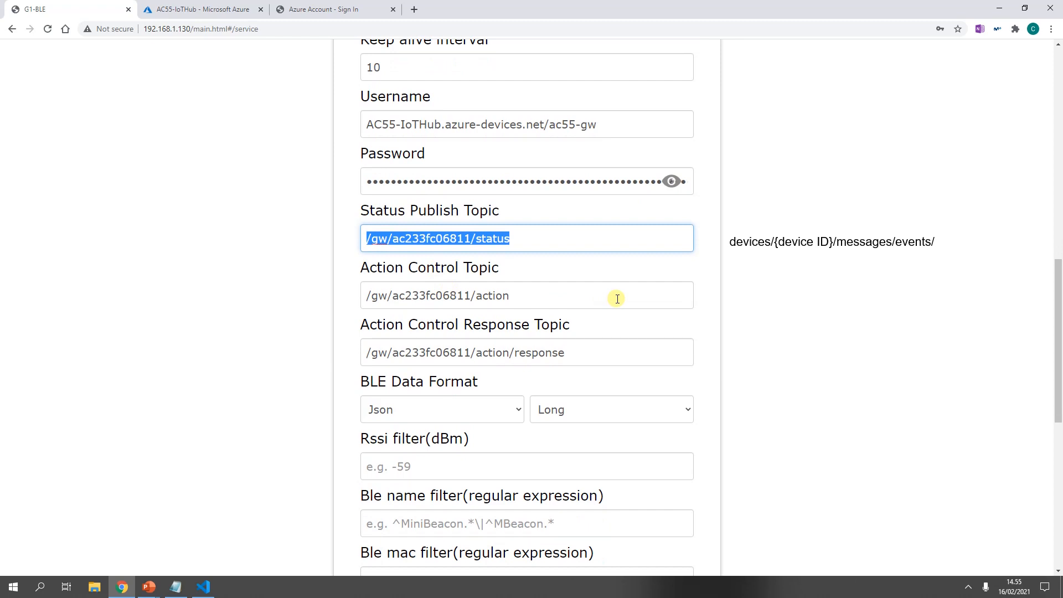
pyautogui.write('devices/')
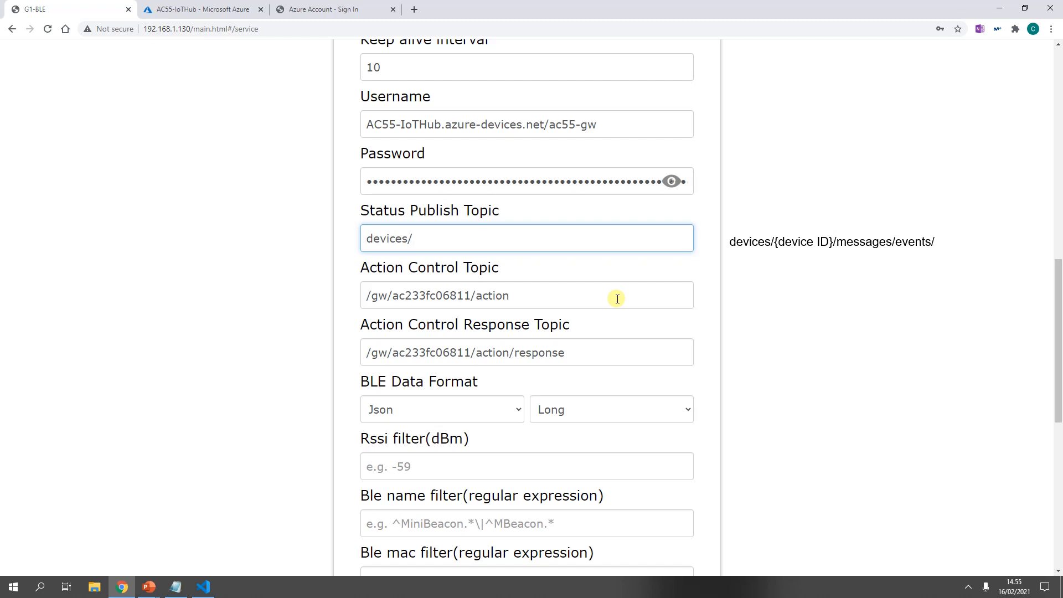
pyautogui.write('ac55-gw/messages')
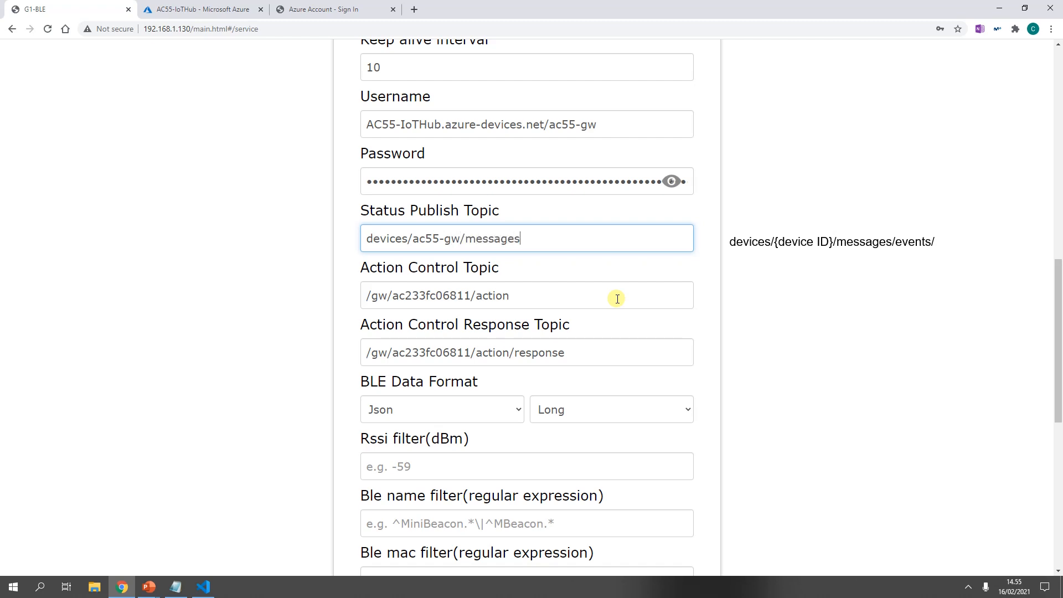
pyautogui.write('/events/')
# Copy the Status Publish Topic into the Action Control Topic and change its ending to make devices/ac55-gw/messages/devicebound/.
pyautogui.hotkey('ctrl', 'a')
pyautogui.hotkey('ctrl', 'c')
pyautogui.press('Tab')
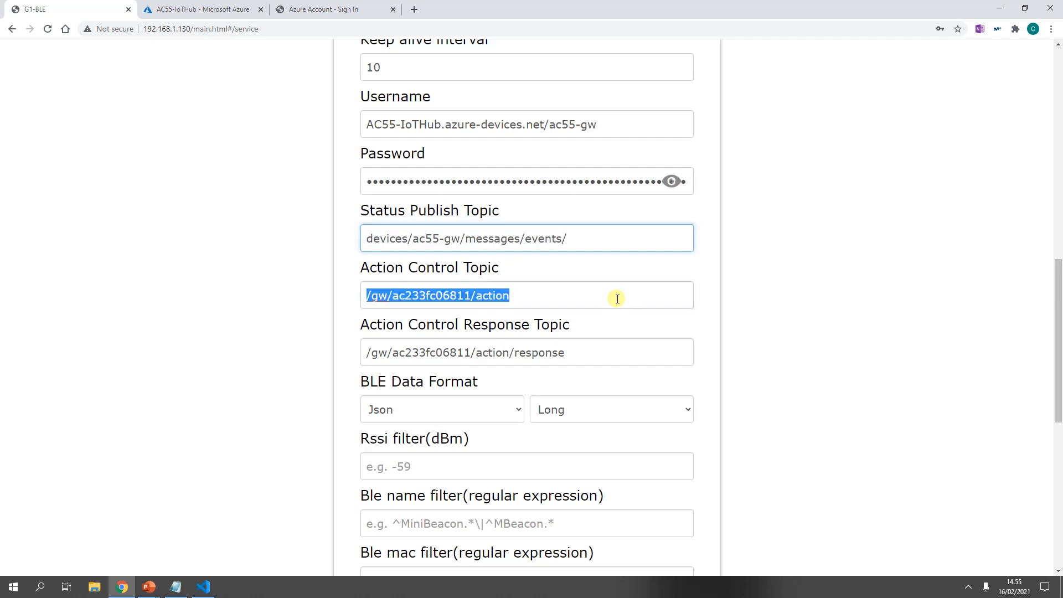
pyautogui.hotkey('ctrl', 'v')
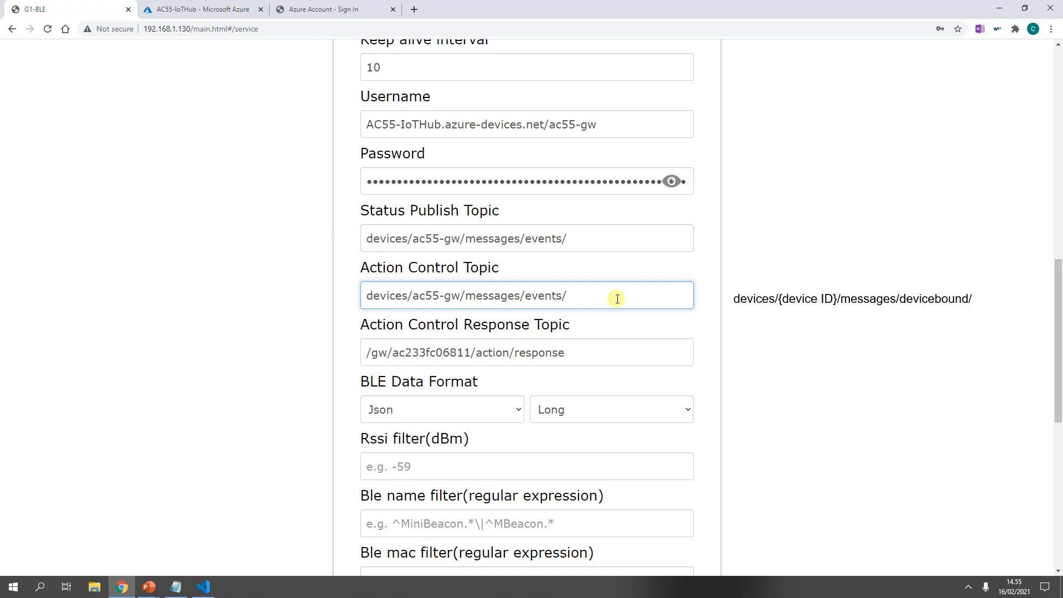
pyautogui.hotkey('shift', 'Left')
pyautogui.hotkey('shift', 'Left')
pyautogui.hotkey('shift', 'Left')
pyautogui.hotkey('shift', 'Left')
pyautogui.hotkey('shift', 'Left')
pyautogui.hotkey('shift', 'Left')
pyautogui.write('deviv')
pyautogui.press('BackSpace')
pyautogui.write('cebound')
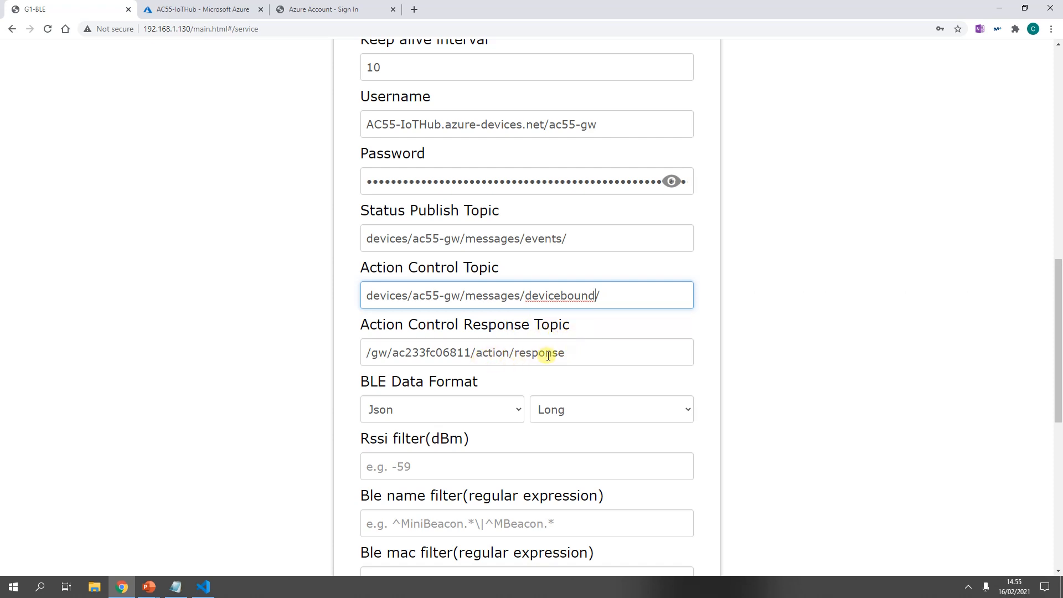
# Set Upload iBeacon to NO in the gateway's MQTT service settings.
pyautogui.scroll(-1, 547, 356)
pyautogui.scroll(1, 570, 333)
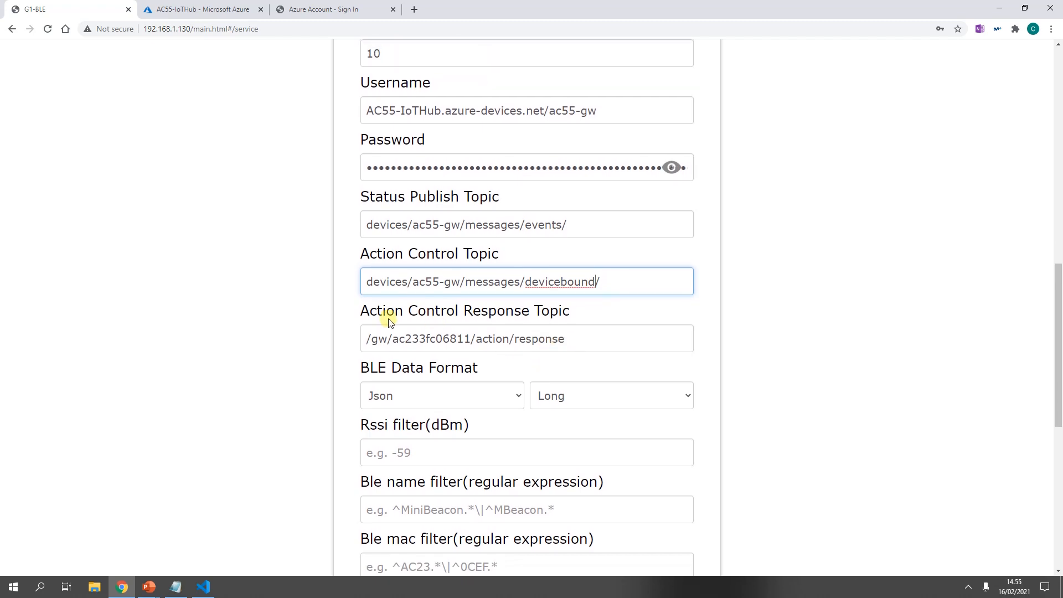
pyautogui.scroll(-3, 592, 344)
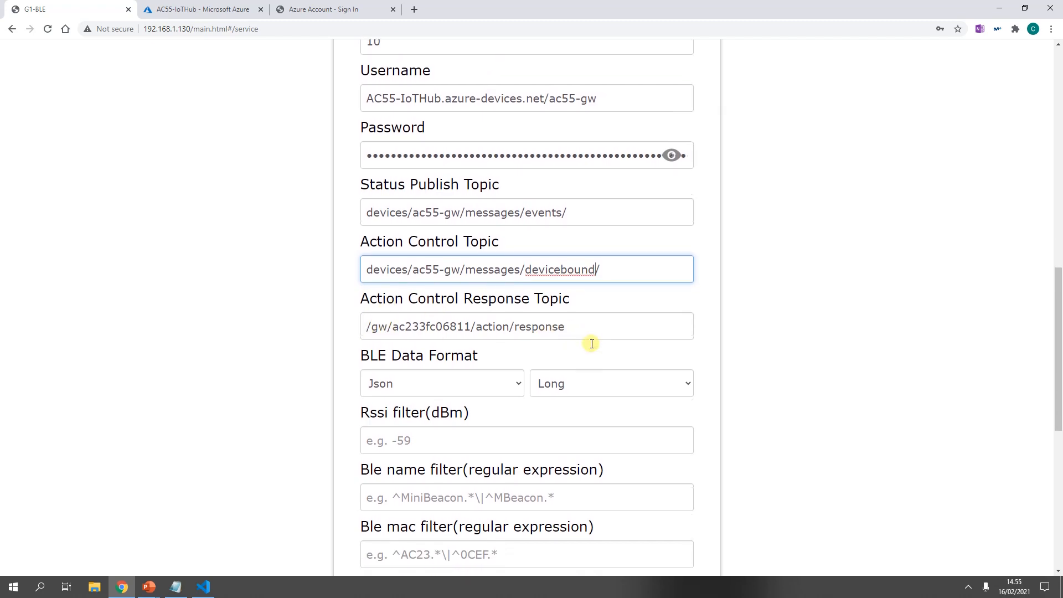
pyautogui.scroll(-5, 592, 344)
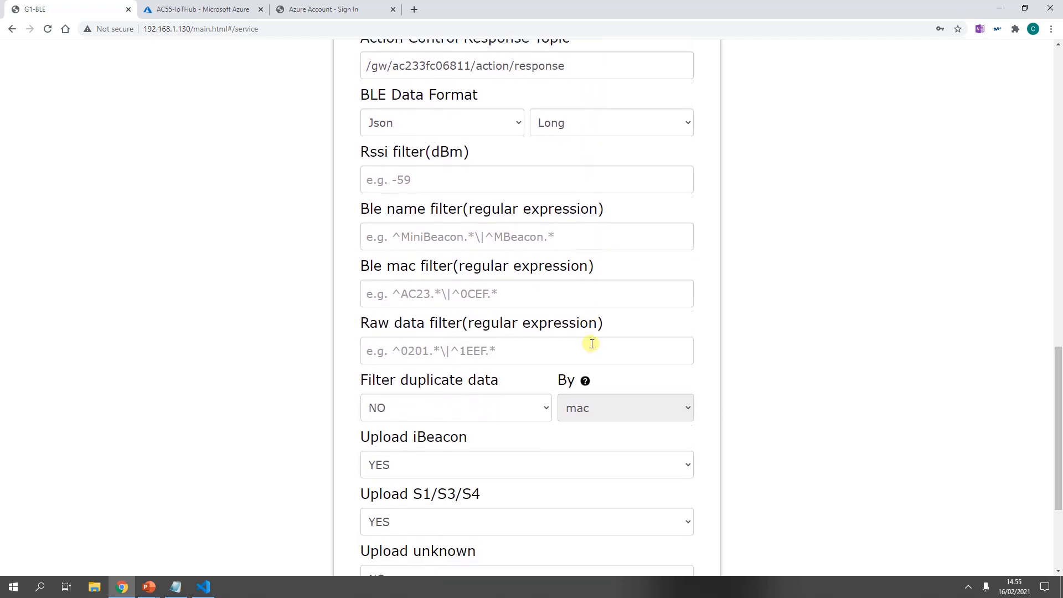
pyautogui.scroll(-1, 592, 344)
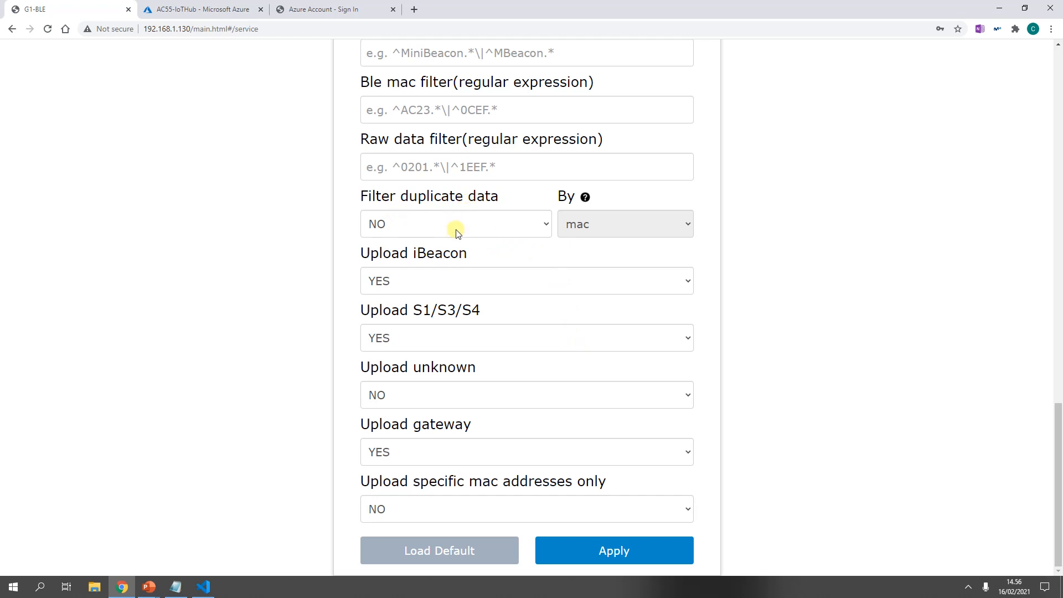
pyautogui.click(408, 281)
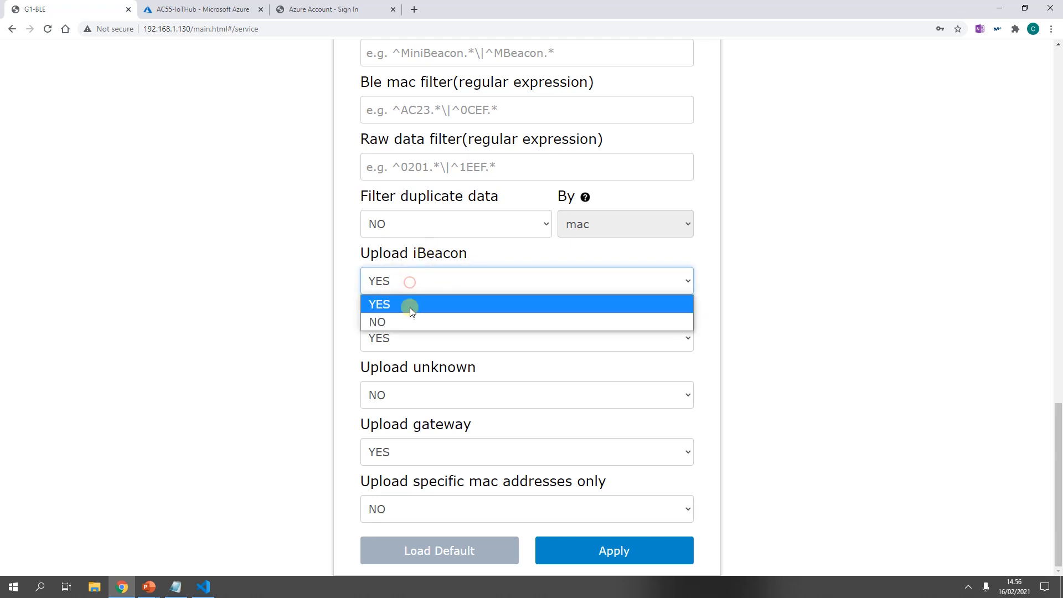
pyautogui.click(409, 324)
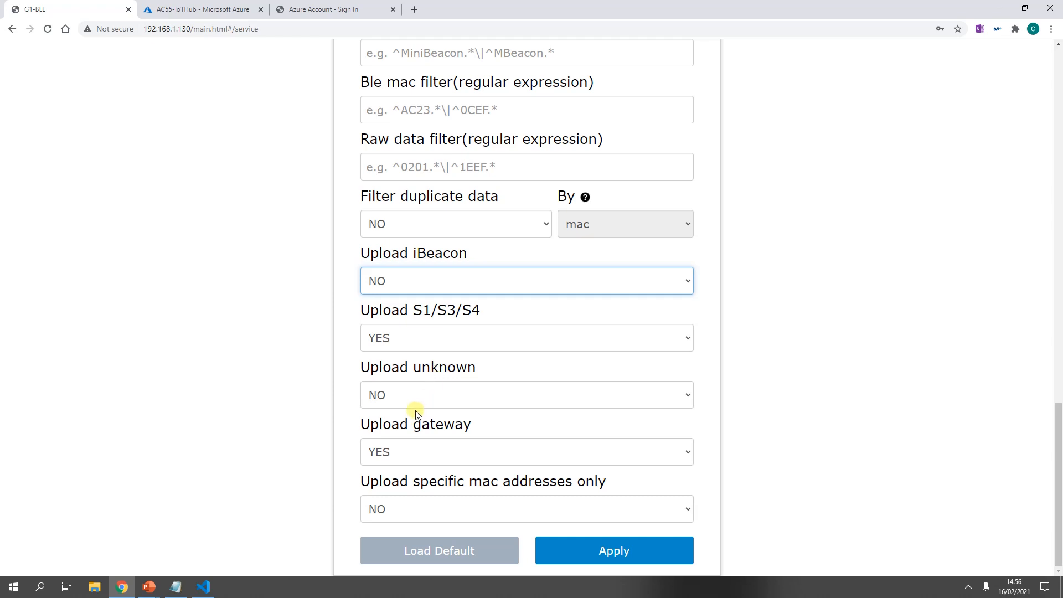
# Set Upload gateway to NO, then apply the service settings and acknowledge the confirmation.
pyautogui.click(422, 451)
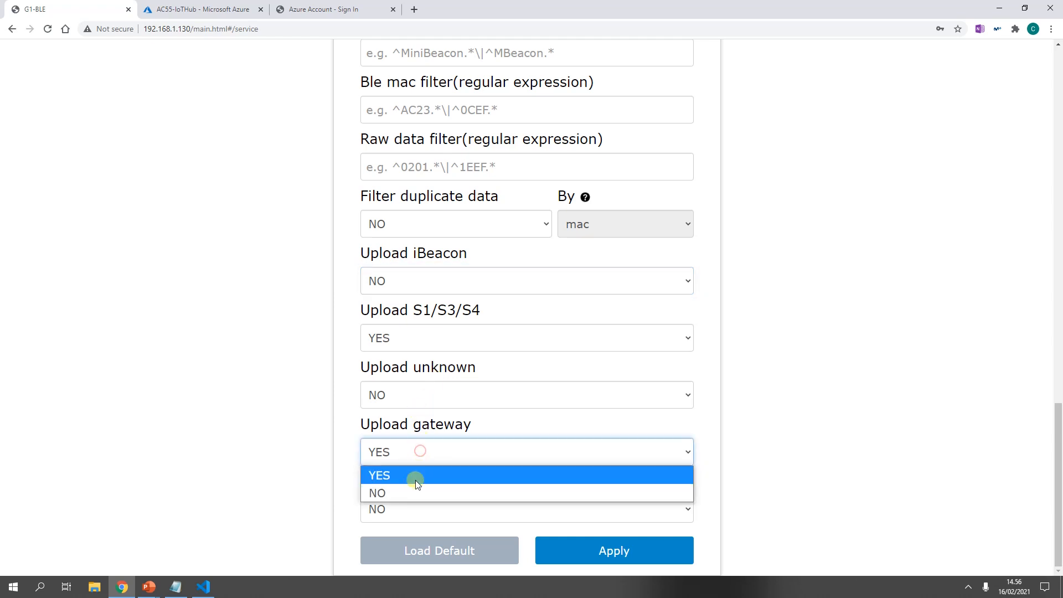
pyautogui.click(415, 492)
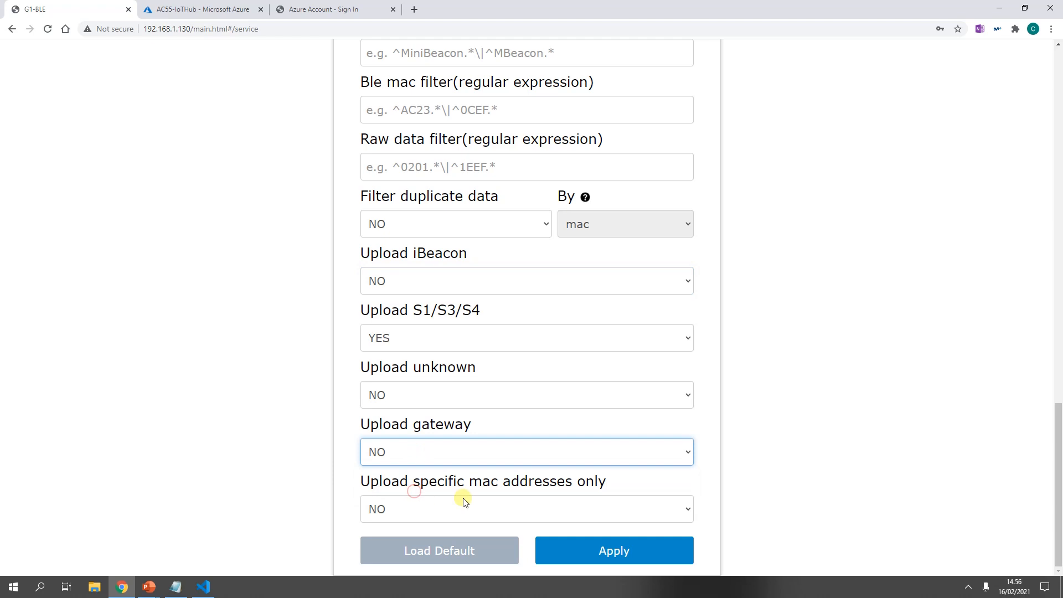
pyautogui.click(604, 549)
pyautogui.click(604, 550)
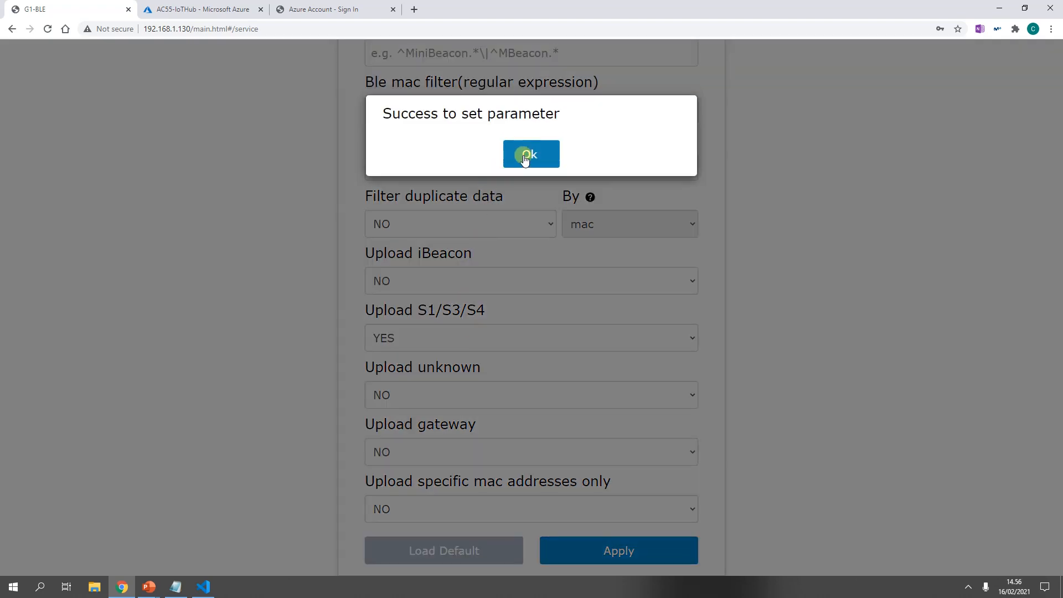
pyautogui.click(526, 150)
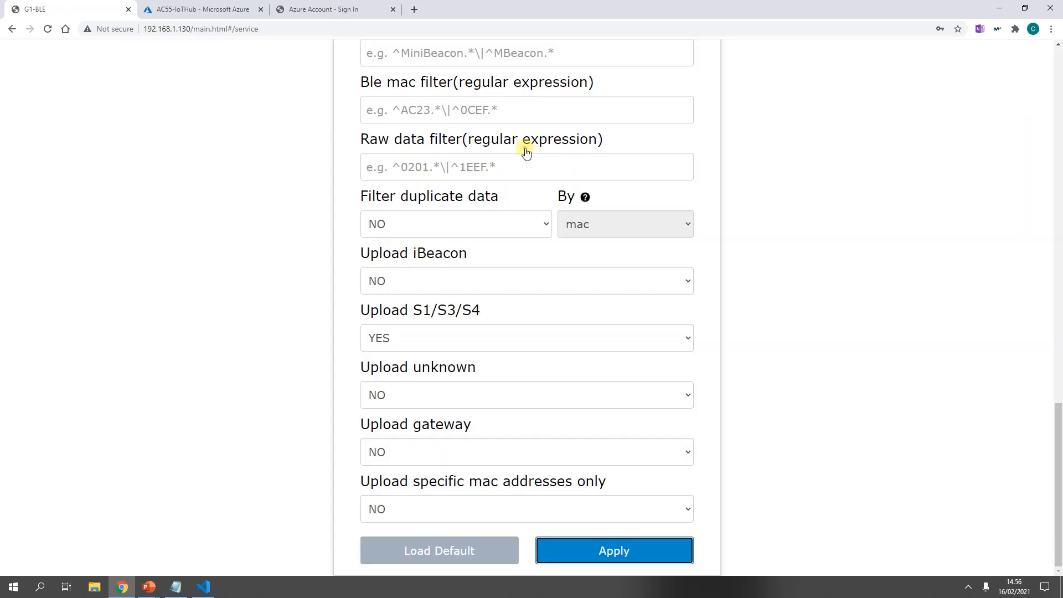
# Switch to Visual Studio Code, close all open editors and clear the Azure IoT Hub output.
pyautogui.click(204, 589)
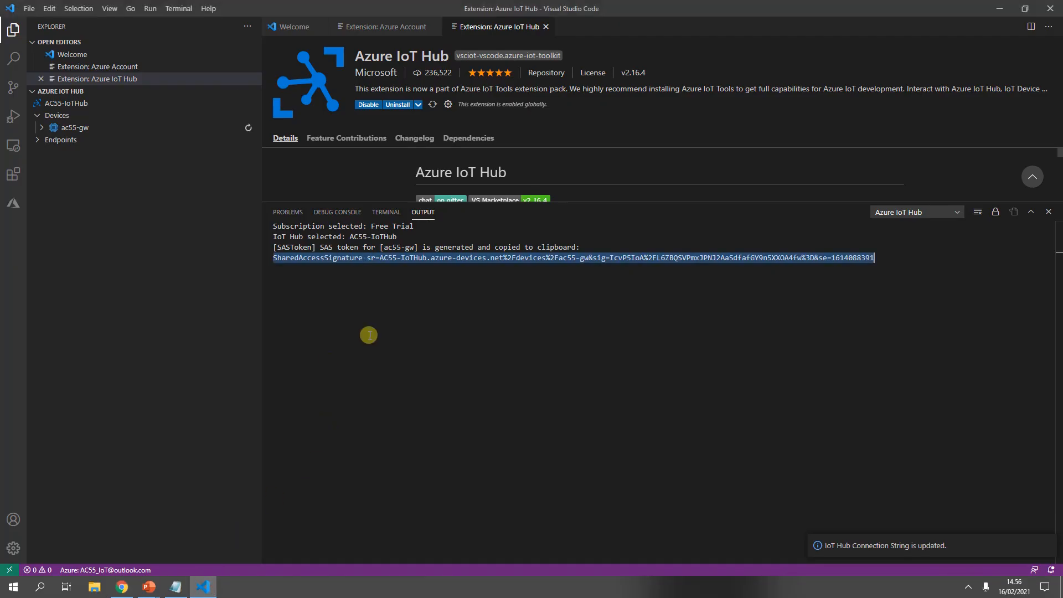
pyautogui.click(546, 27)
pyautogui.click(434, 26)
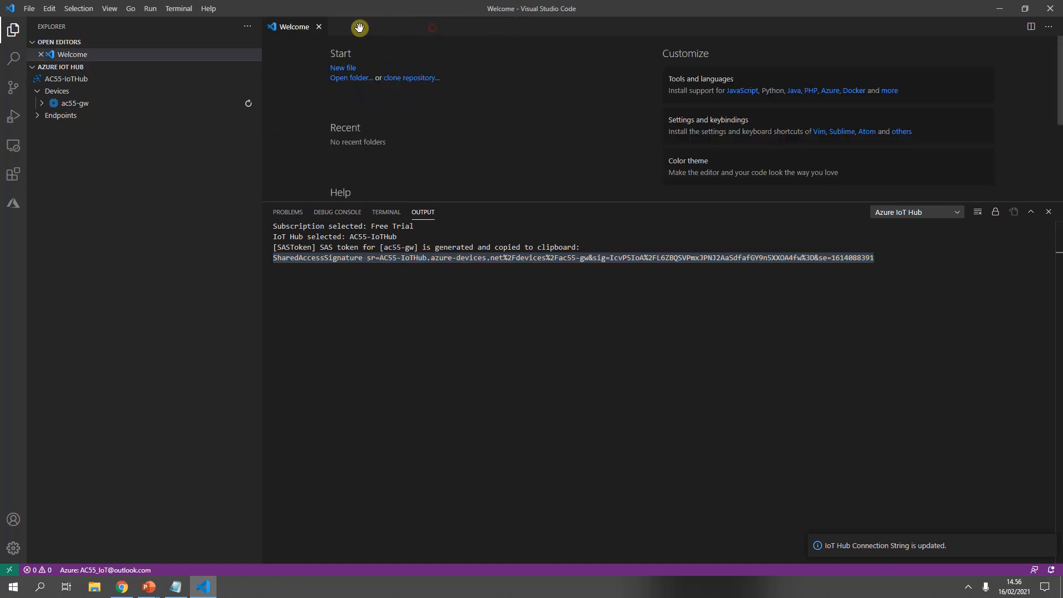
pyautogui.click(319, 27)
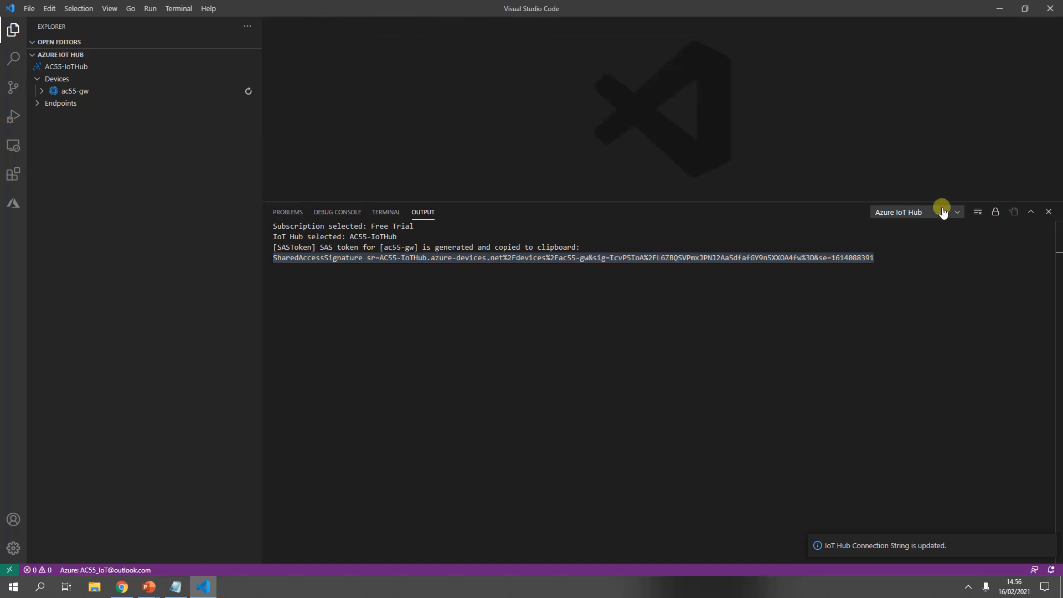
pyautogui.click(979, 212)
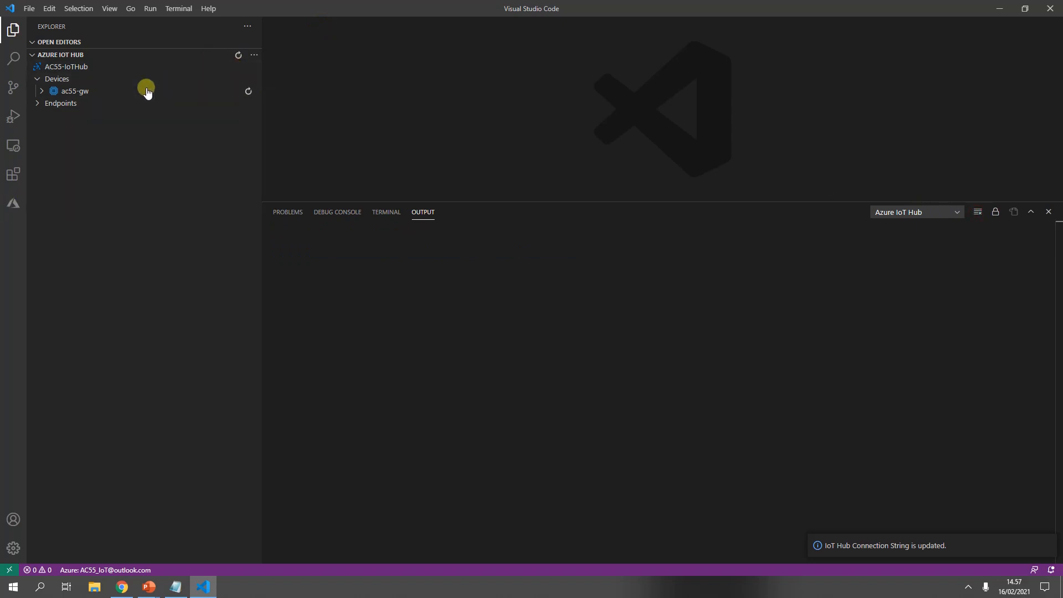
# Refresh the Azure IoT Hub device list and start monitoring the built-in event endpoint for ac55-gw.
pyautogui.click(67, 94)
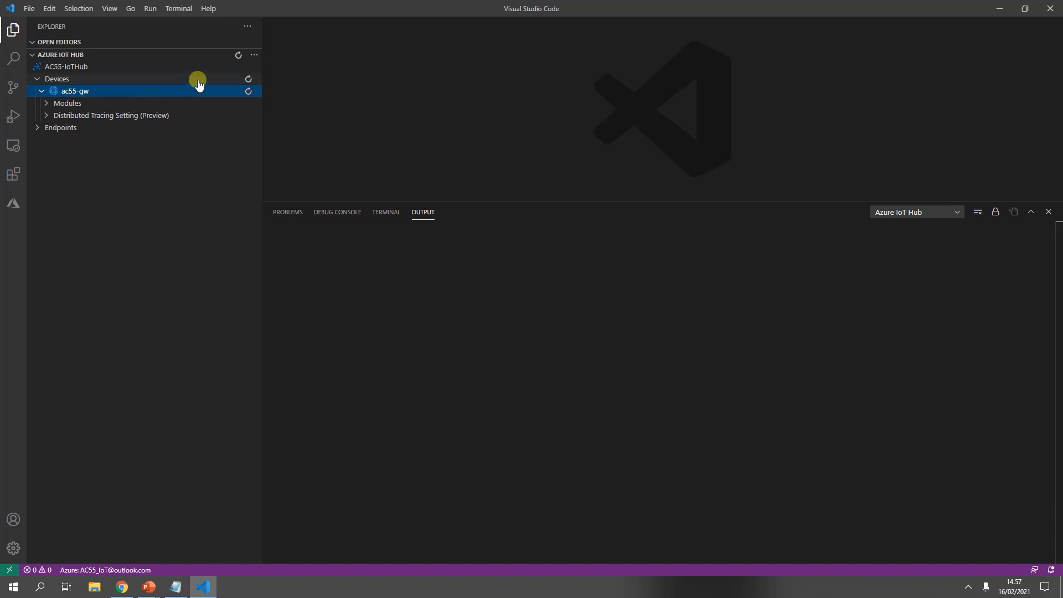
pyautogui.click(238, 57)
pyautogui.moveTo(68, 97)
pyautogui.rightClick(68, 96)
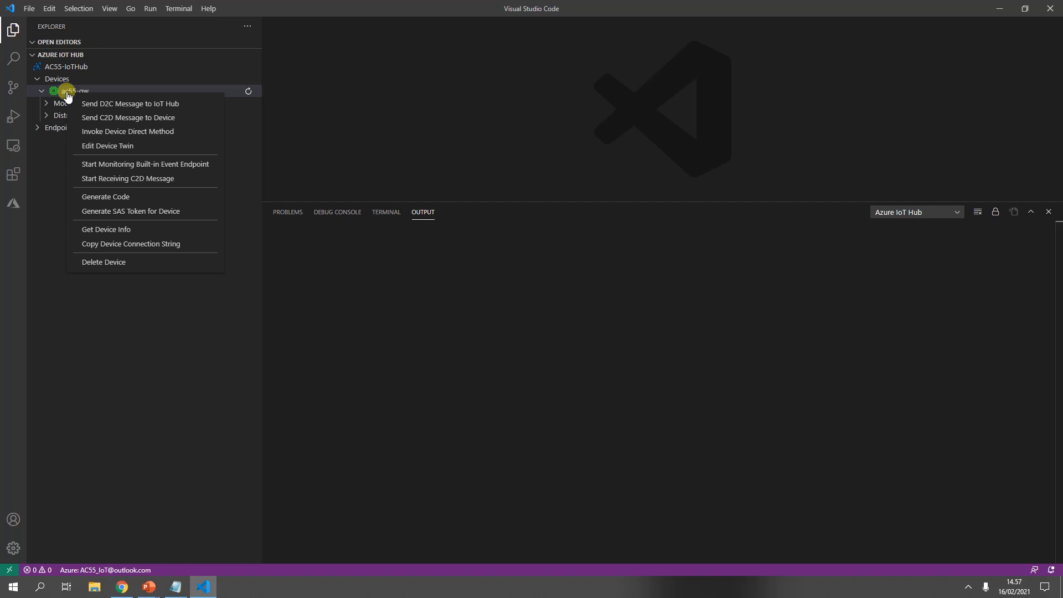
pyautogui.click(88, 166)
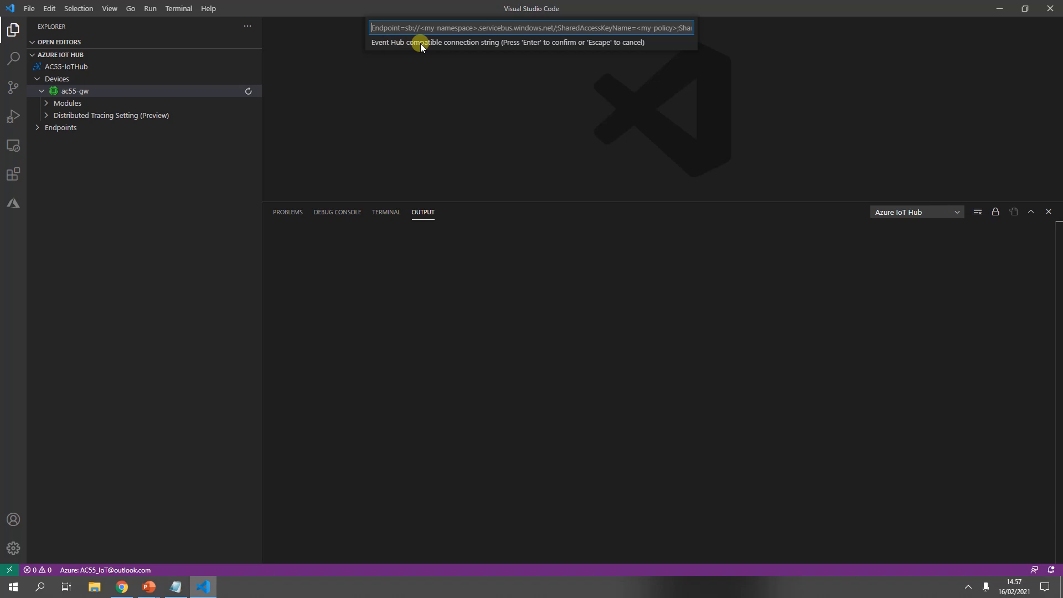
# Copy the Event Hub endpoint string from the Notepad notes and submit it as the Event Hub compatible connection string in Visual Studio Code.
pyautogui.hotkey('alt', 'Tab')
pyautogui.hotkey('alt', 'Tab')
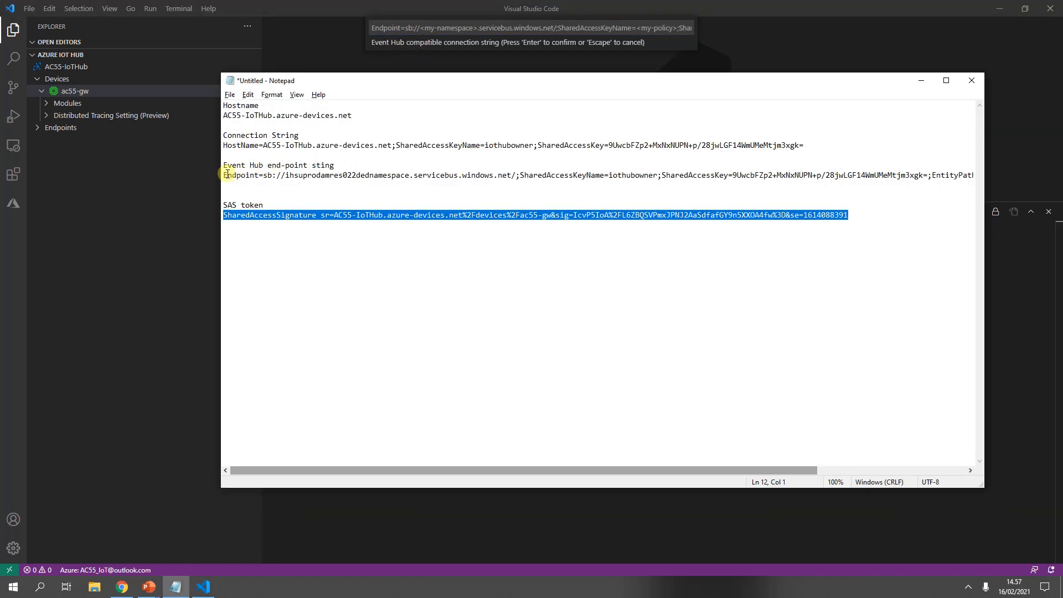
pyautogui.moveTo(224, 175); pyautogui.dragTo(226, 185)
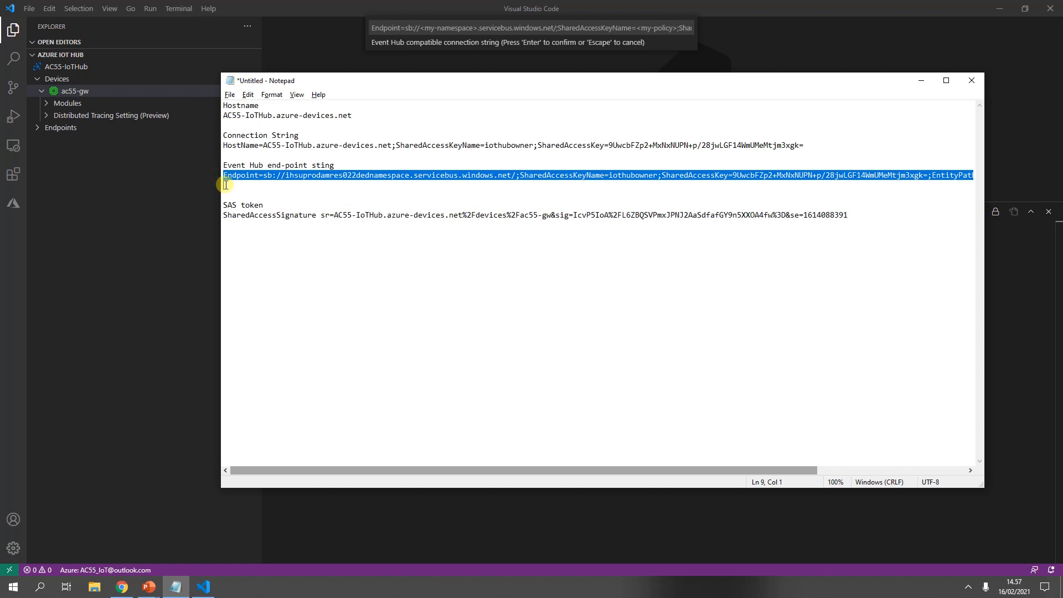
pyautogui.hotkey('ctrl', 'c')
pyautogui.hotkey('alt', 'Tab')
pyautogui.hotkey('ctrl', 'v')
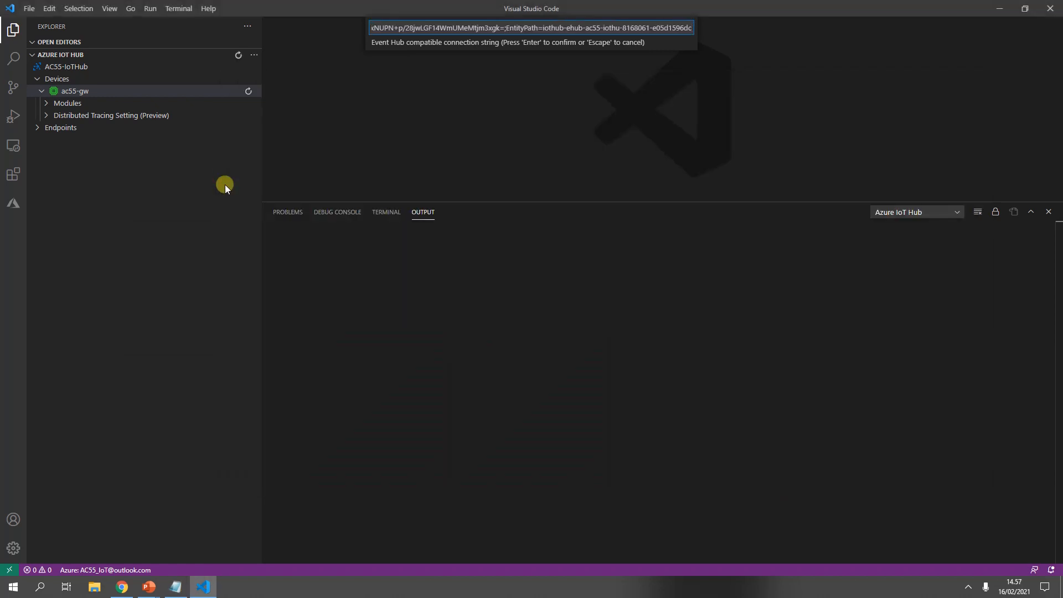
pyautogui.press('Return')
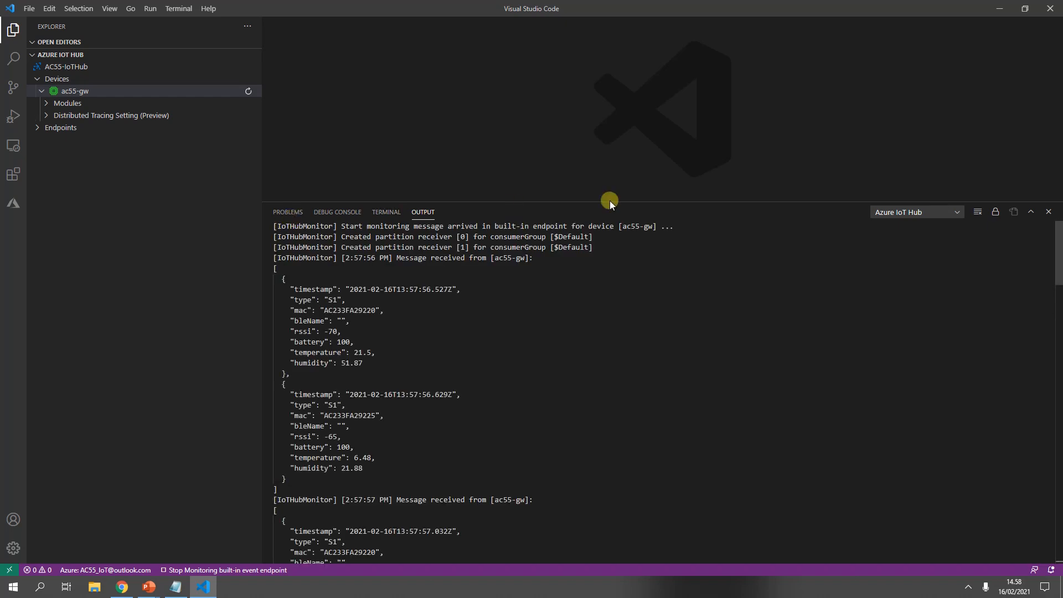
# Turn on output auto scrolling and examine the sensor MAC addresses in the messages received from ac55-gw.
pyautogui.click(996, 213)
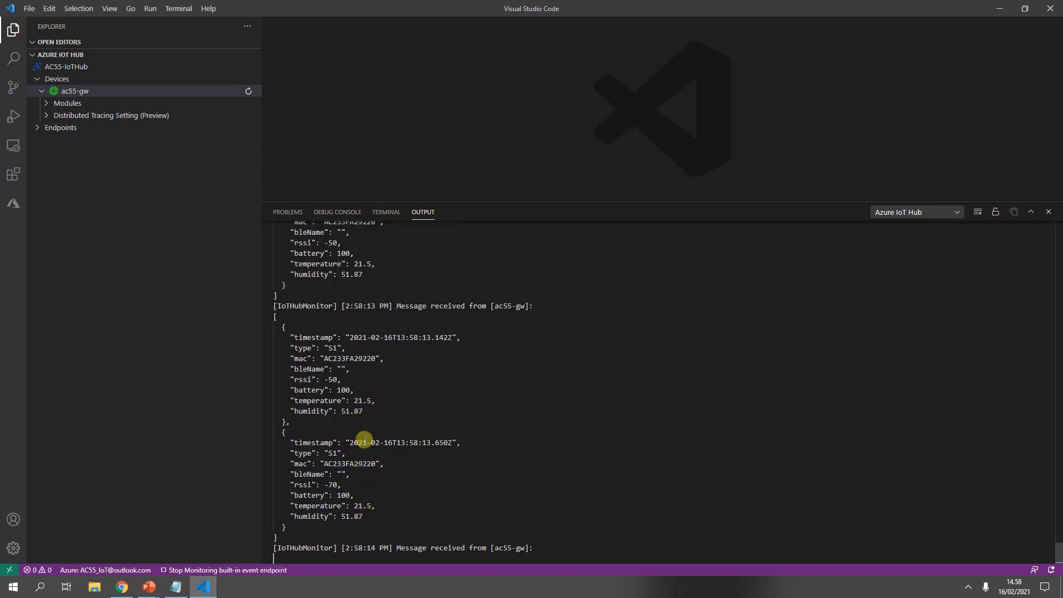
pyautogui.moveTo(379, 465); pyautogui.dragTo(342, 464)
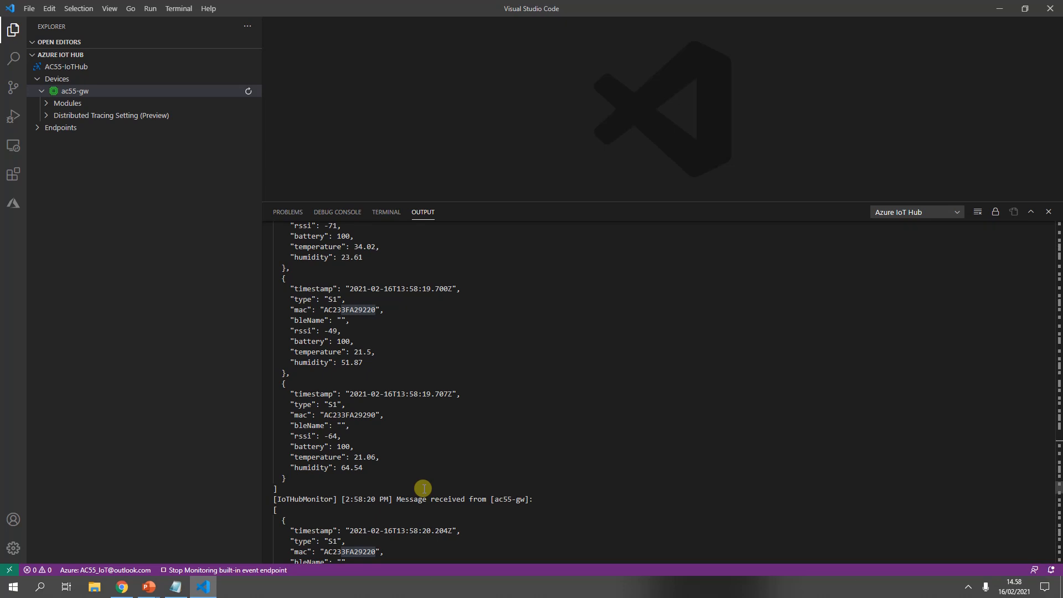
pyautogui.scroll(-3, 423, 488)
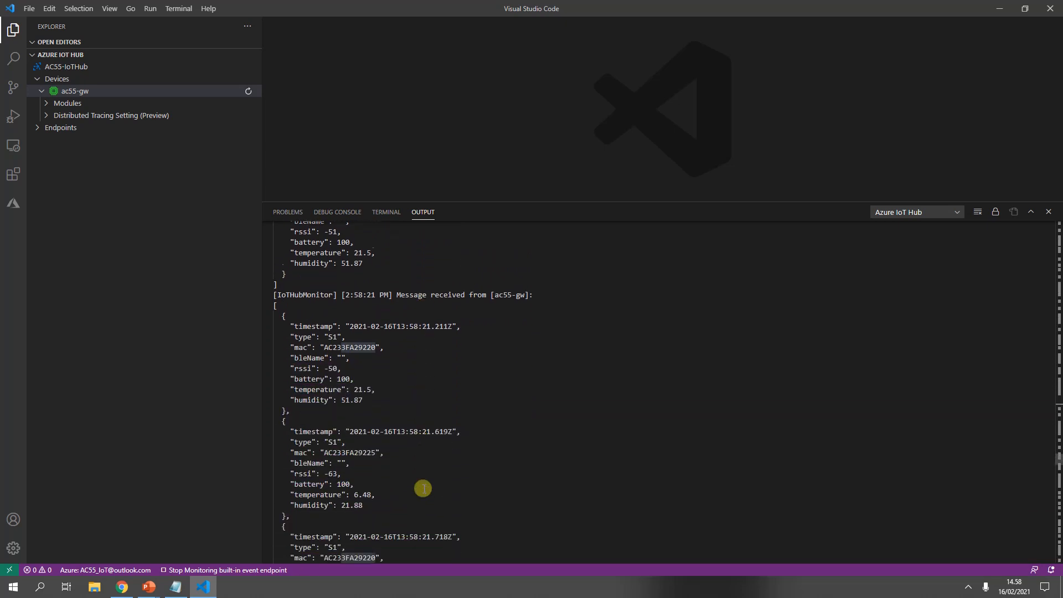
pyautogui.moveTo(376, 462); pyautogui.dragTo(349, 462)
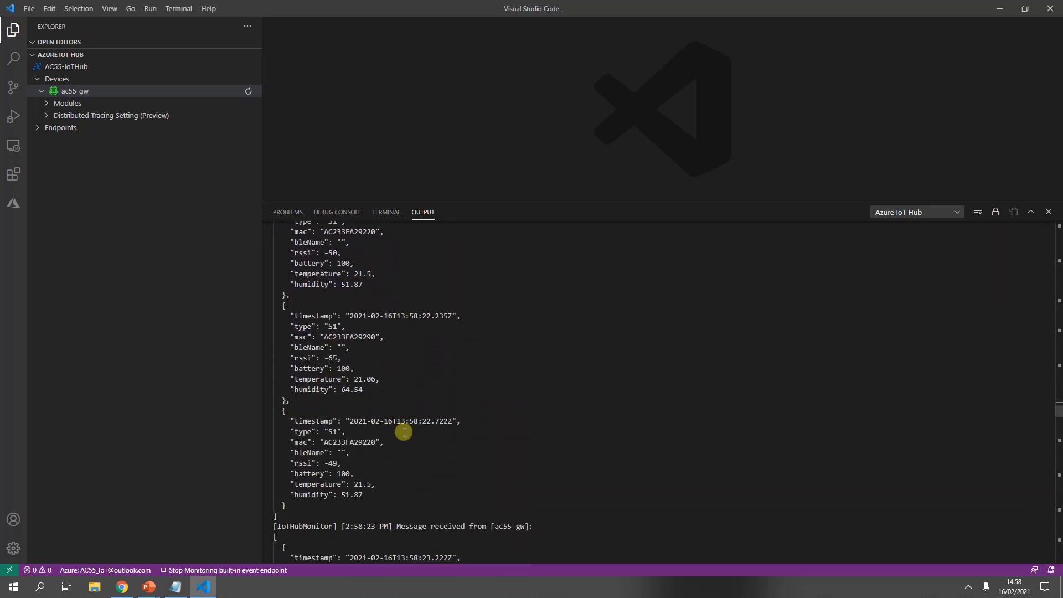
# Switch to the Azure portal in Chrome and examine the usage, message and device charts on the AC55-IoTHub overview.
pyautogui.hotkey('alt', 'Tab')
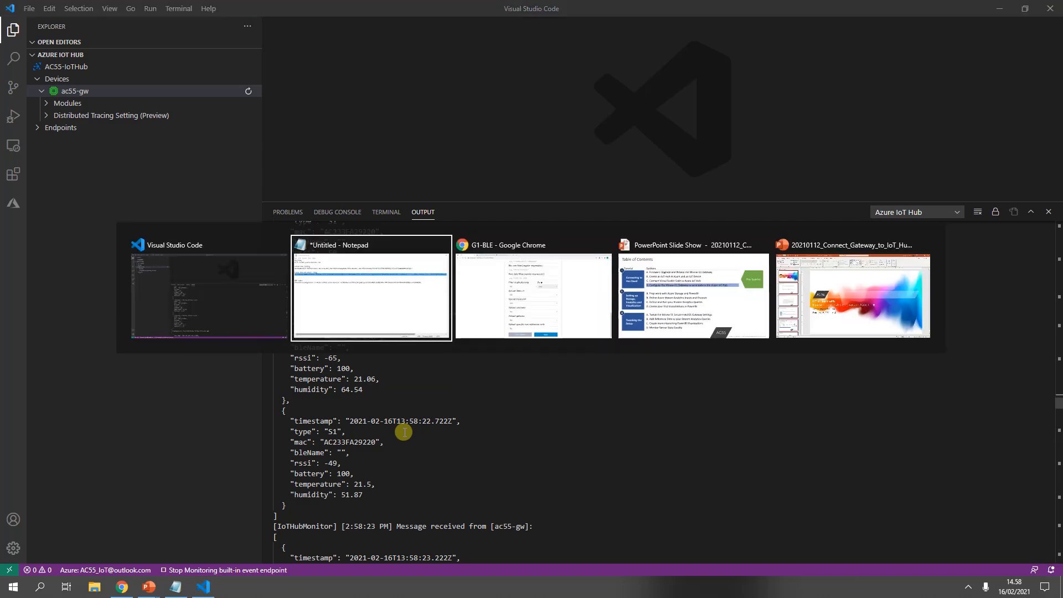
pyautogui.hotkey('alt', 'Tab')
pyautogui.click(213, 5)
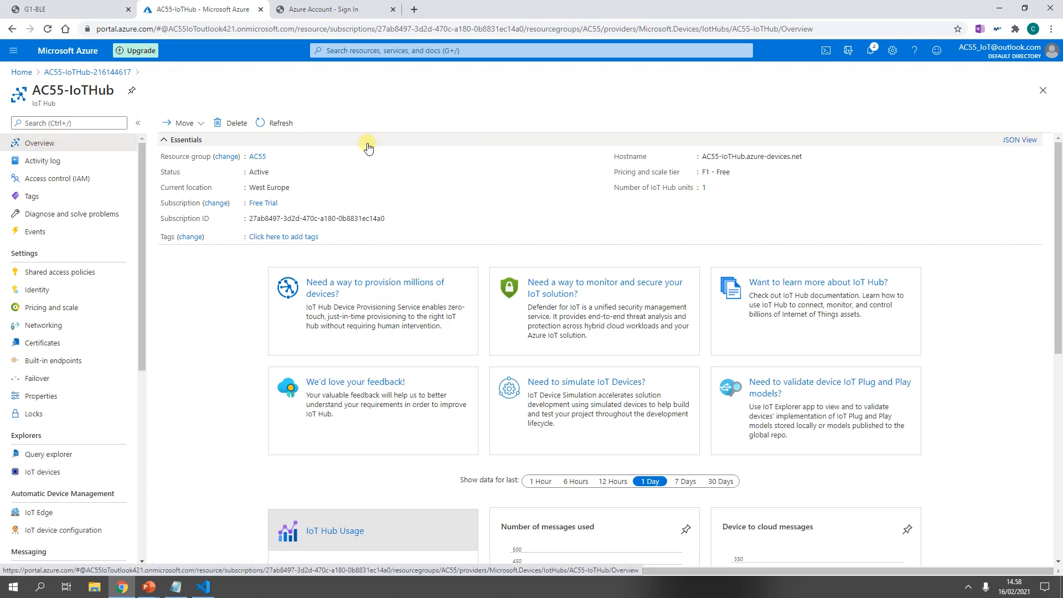
pyautogui.scroll(-5, 540, 216)
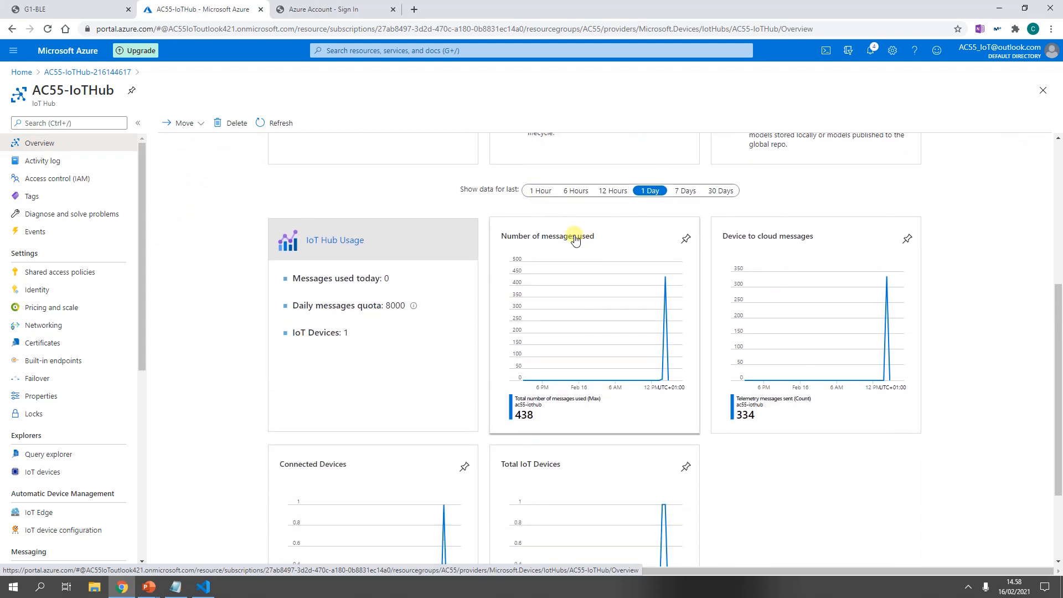
pyautogui.scroll(-1, 575, 374)
pyautogui.scroll(-2, 575, 374)
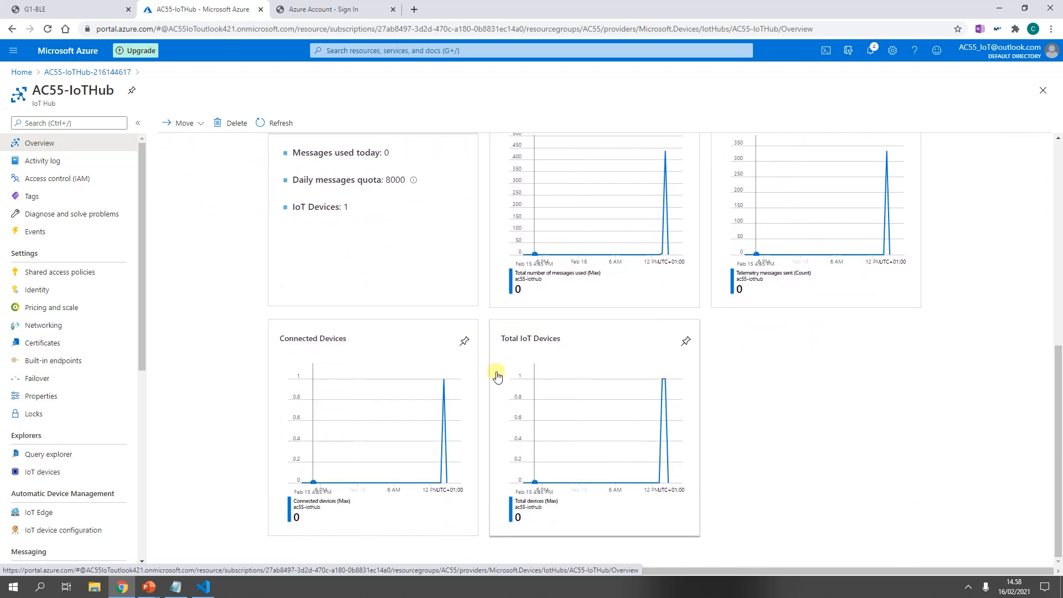
pyautogui.scroll(2, 692, 402)
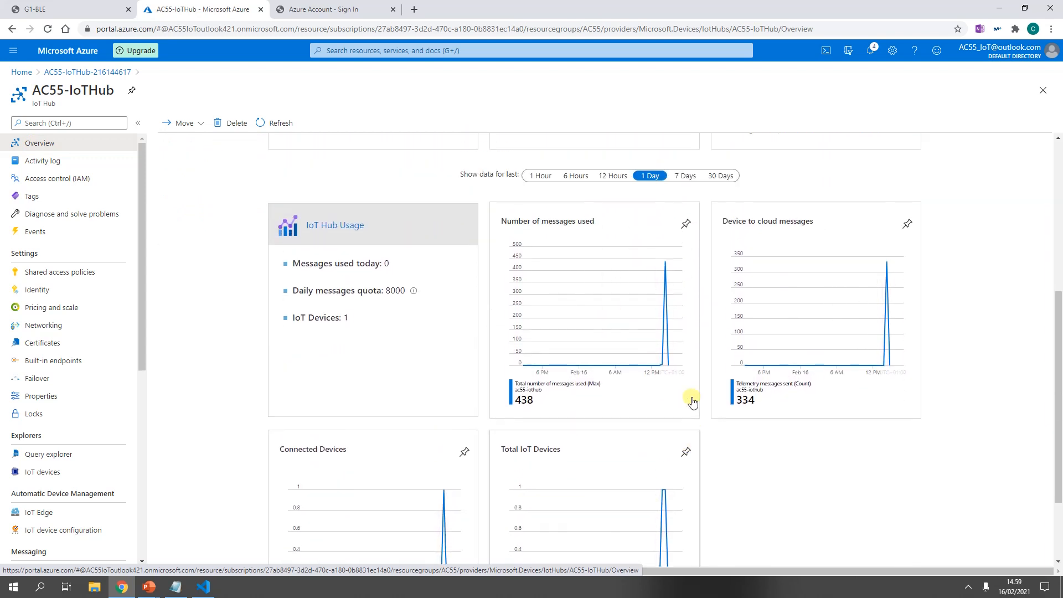
# Open the Device to cloud messages metric chart and set it to the last 30 minutes with 1 minute granularity.
pyautogui.click(801, 244)
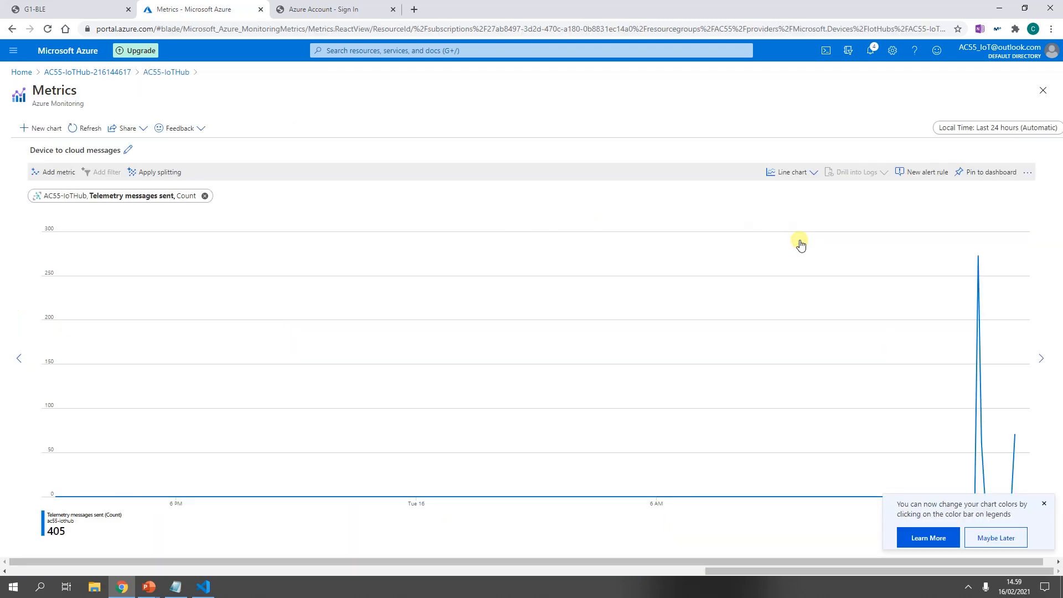
pyautogui.click(1008, 132)
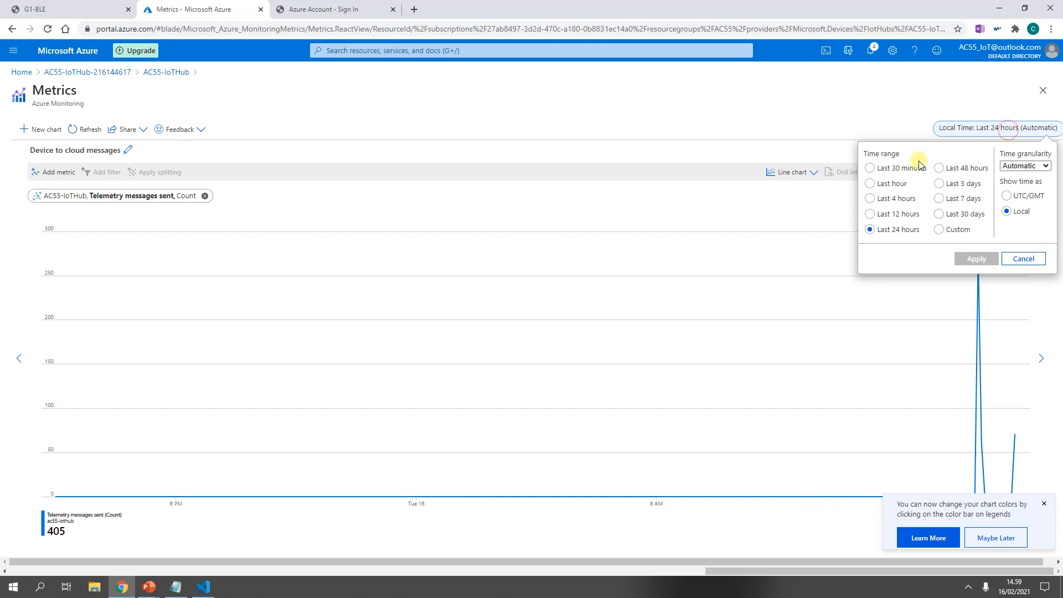
pyautogui.click(913, 168)
pyautogui.click(1018, 167)
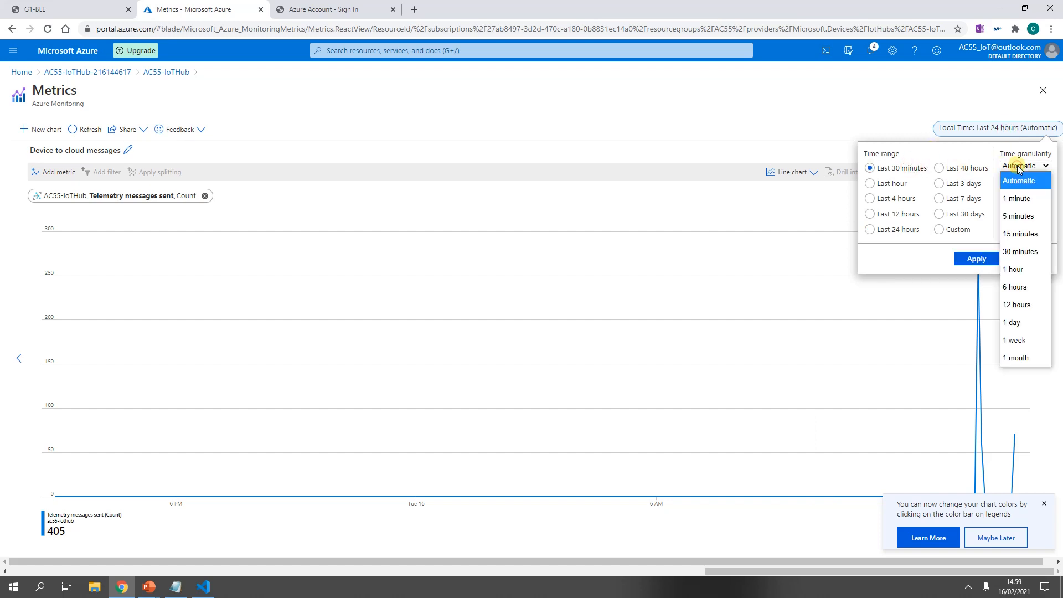
pyautogui.click(1018, 200)
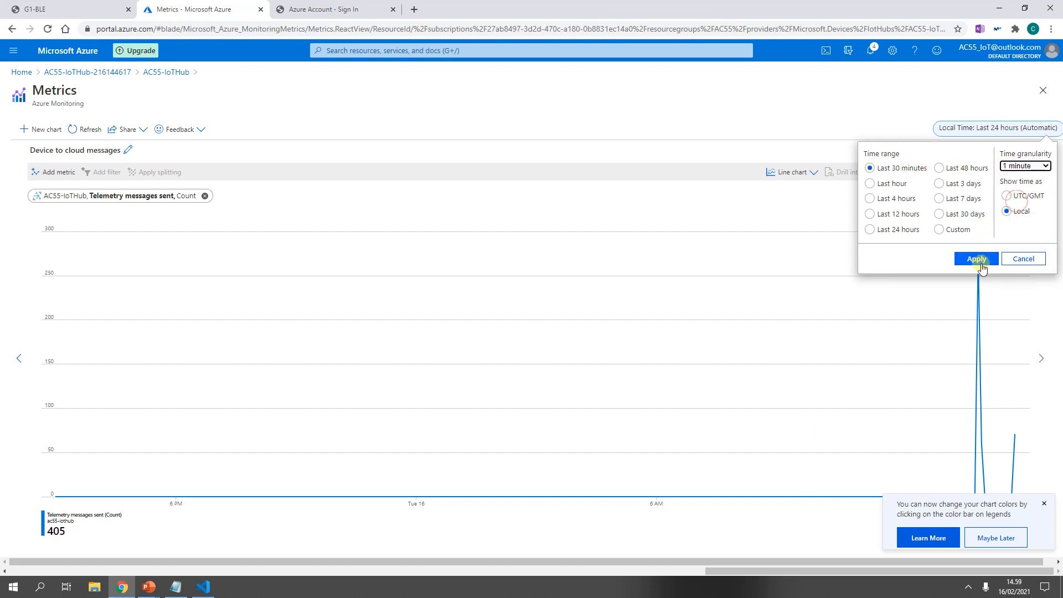
pyautogui.click(978, 259)
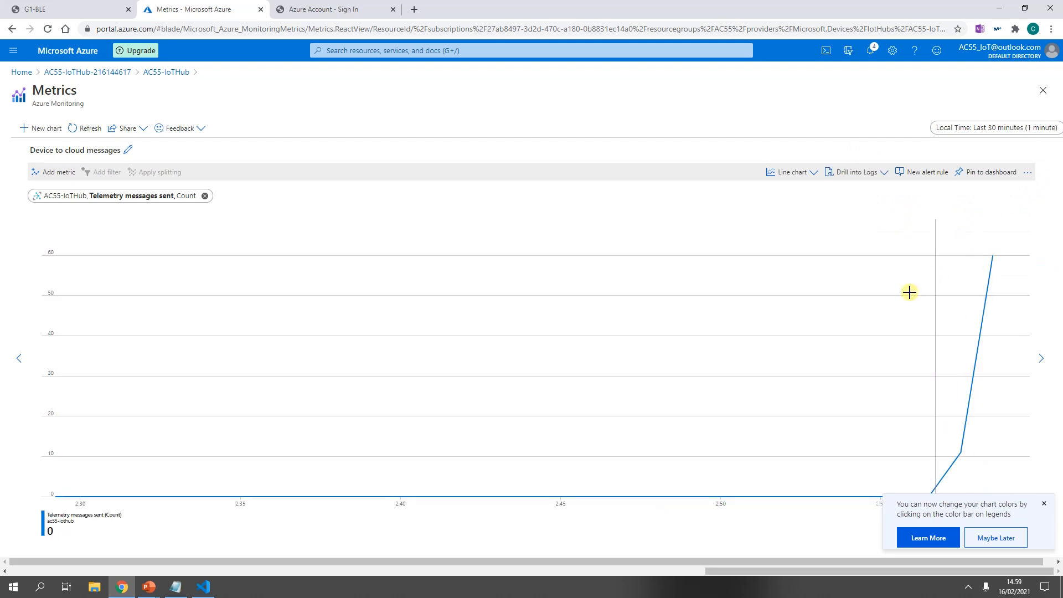
# Dismiss the chart colour tip, refresh the Device to cloud messages chart and examine its latest telemetry count.
pyautogui.click(1045, 504)
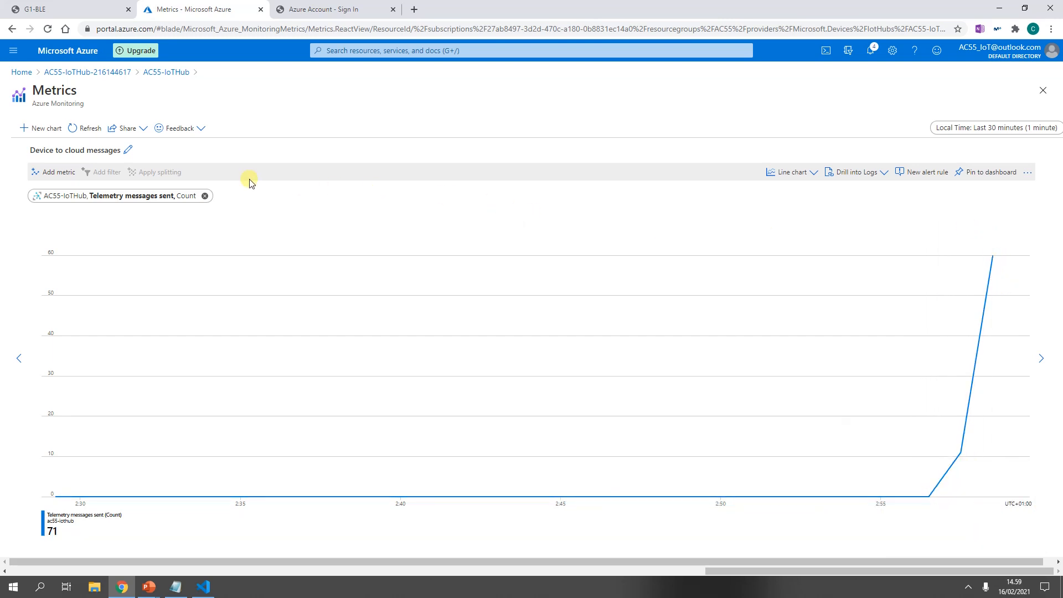
pyautogui.click(80, 133)
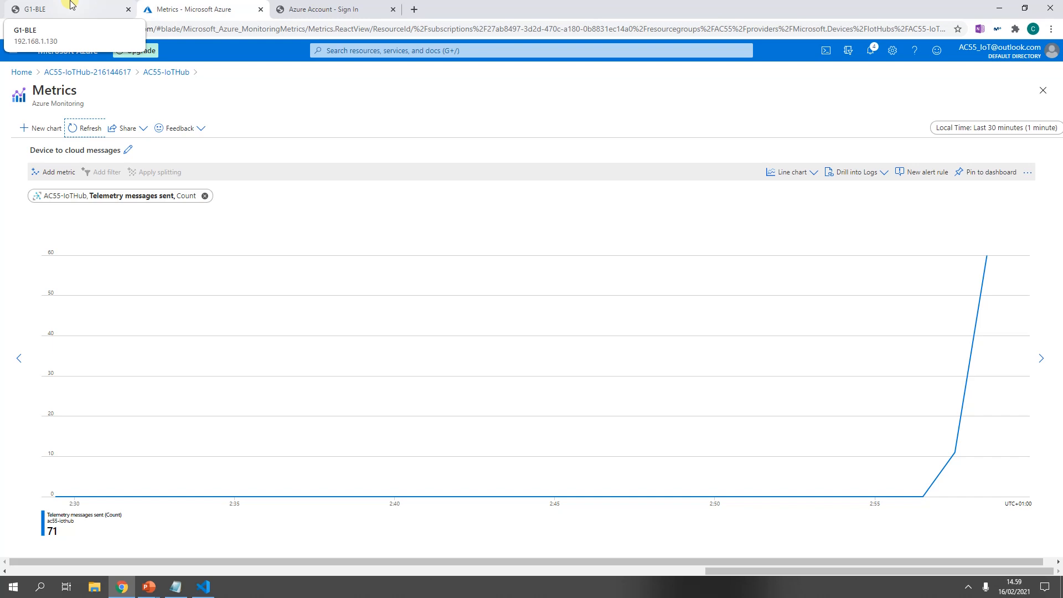
pyautogui.click(86, 130)
pyautogui.moveTo(992, 246)
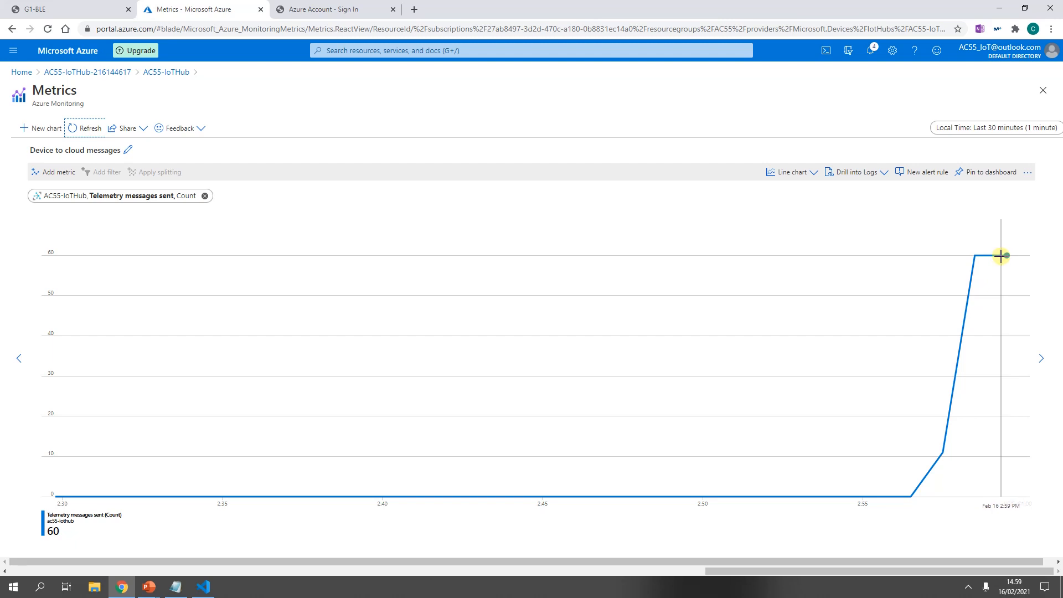
# Return to the AC55-IoTHub overview and open the Number of messages used chart for the last 30 minutes with 1 minute granularity.
pyautogui.click(76, 74)
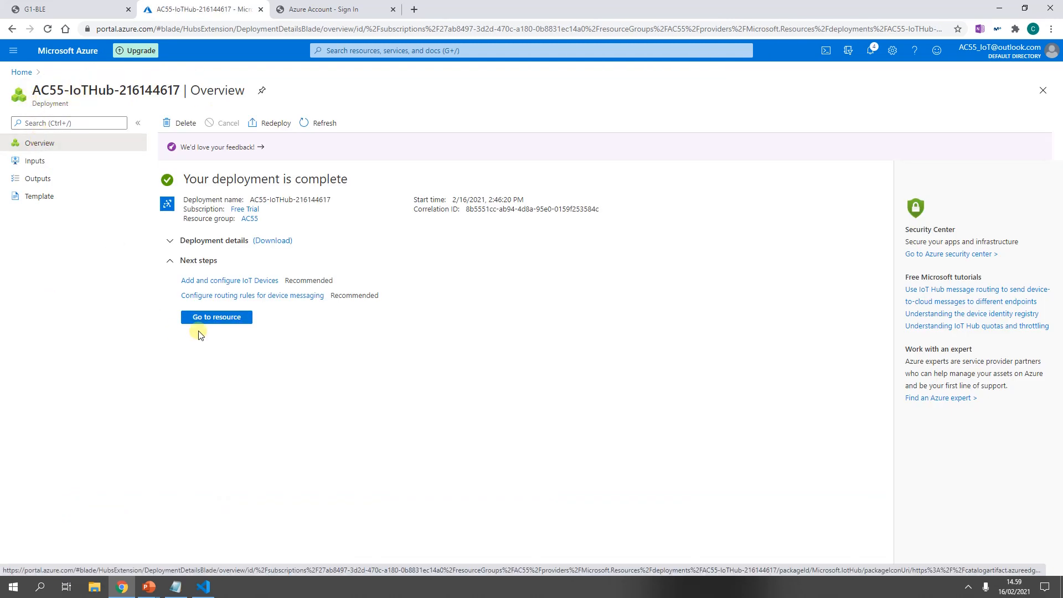
pyautogui.click(214, 319)
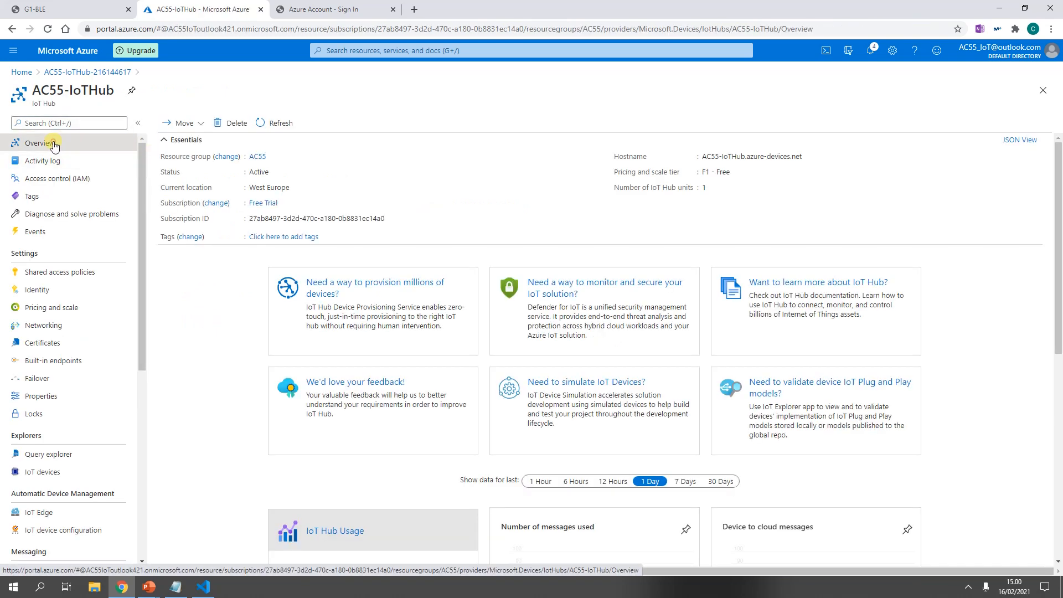
pyautogui.scroll(-6, 463, 255)
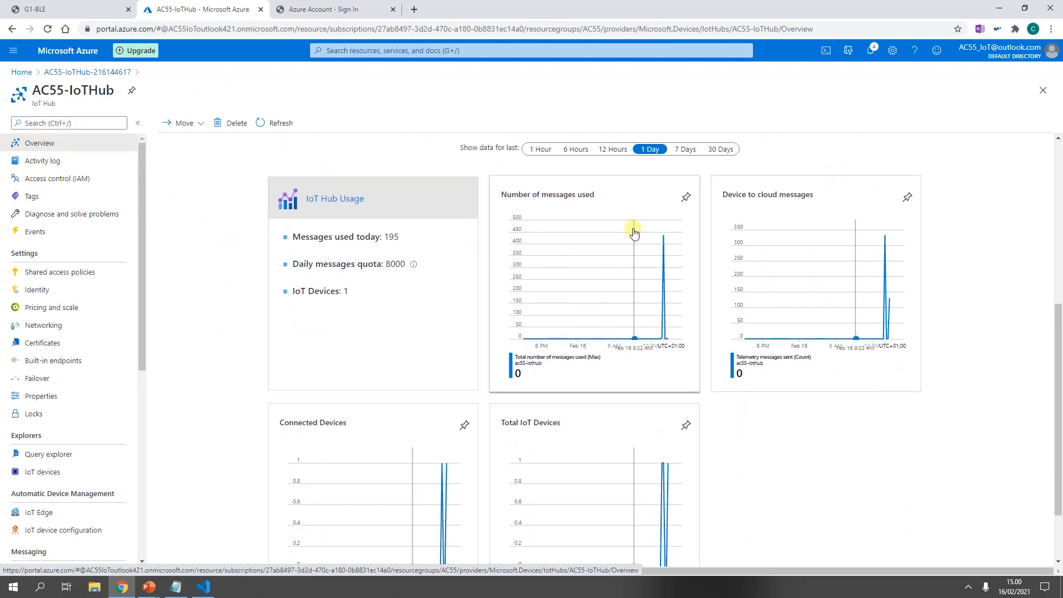
pyautogui.click(609, 210)
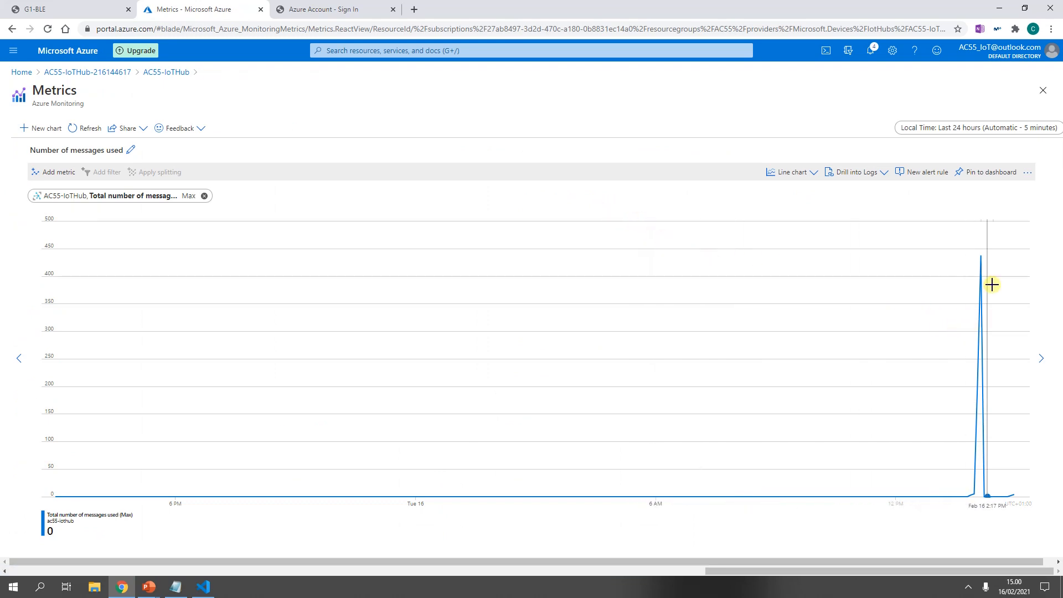
pyautogui.click(1007, 130)
pyautogui.click(909, 168)
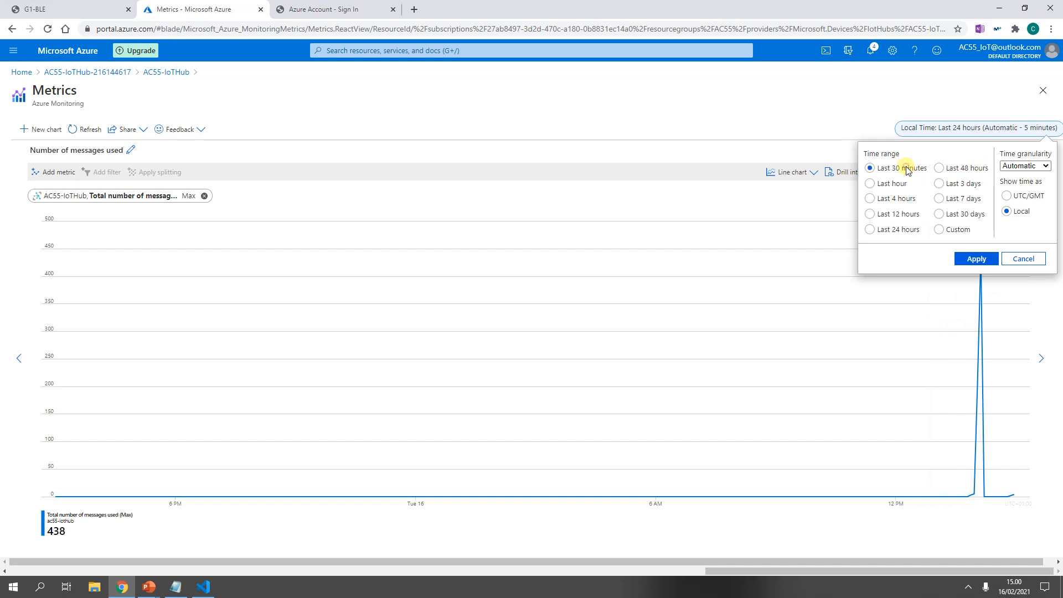
pyautogui.click(1040, 166)
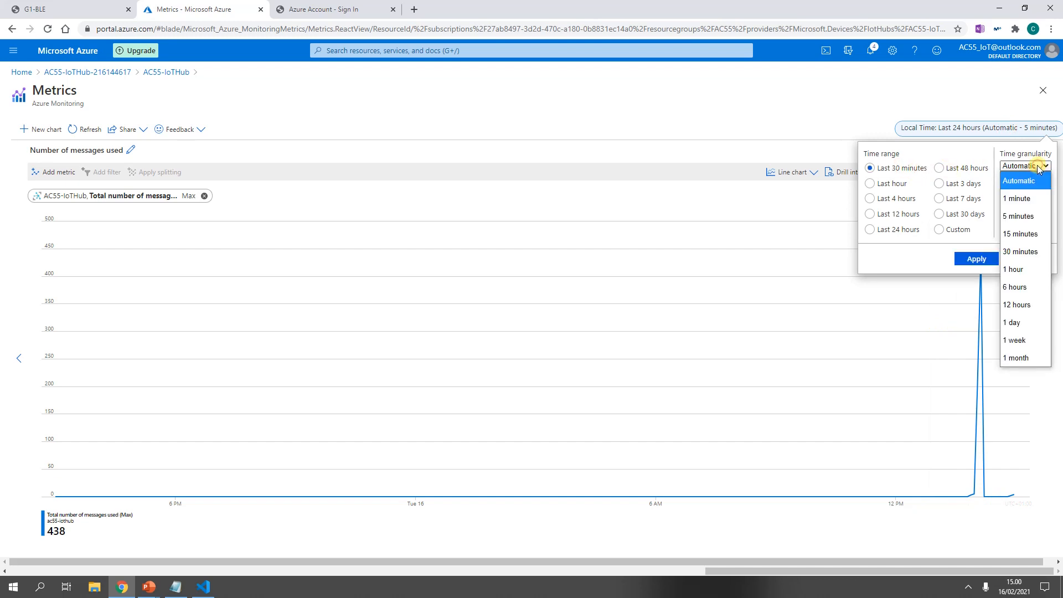
pyautogui.click(1023, 196)
pyautogui.click(986, 260)
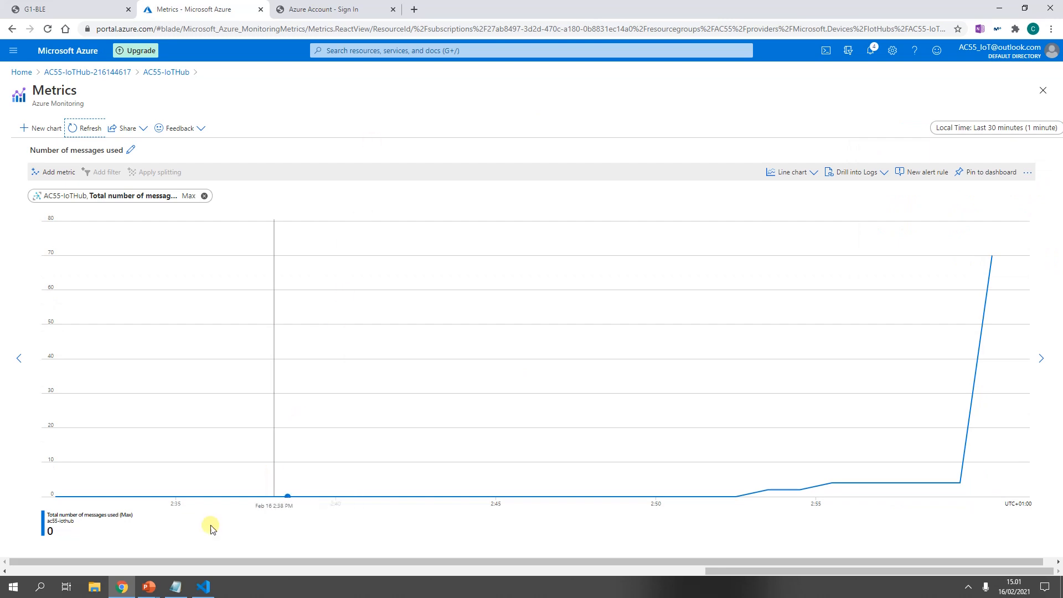
# Switch to the PowerPoint slide show with the architectural and tutorial overview.
pyautogui.click(228, 516)
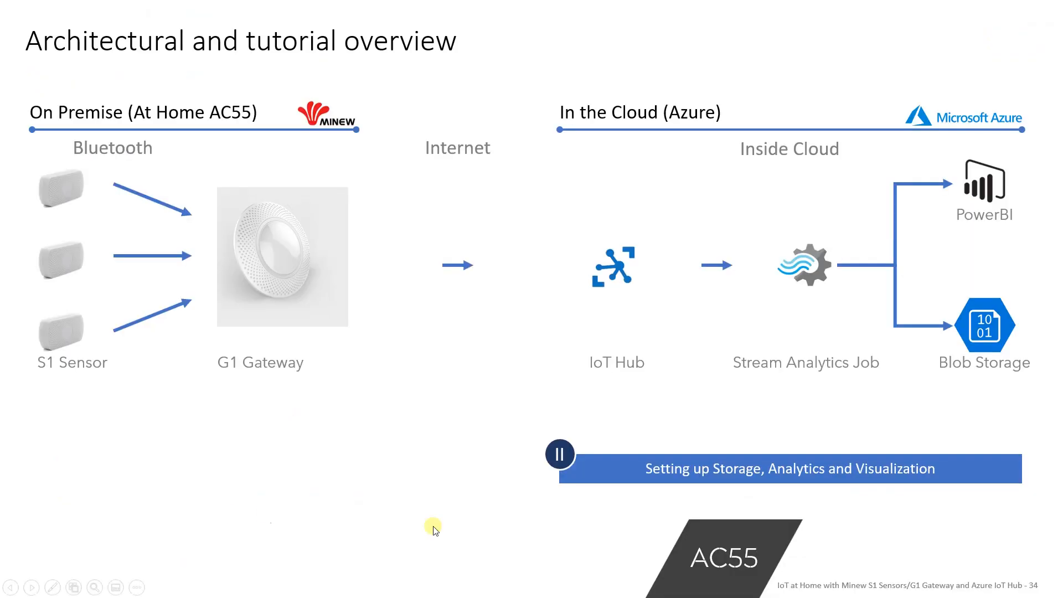